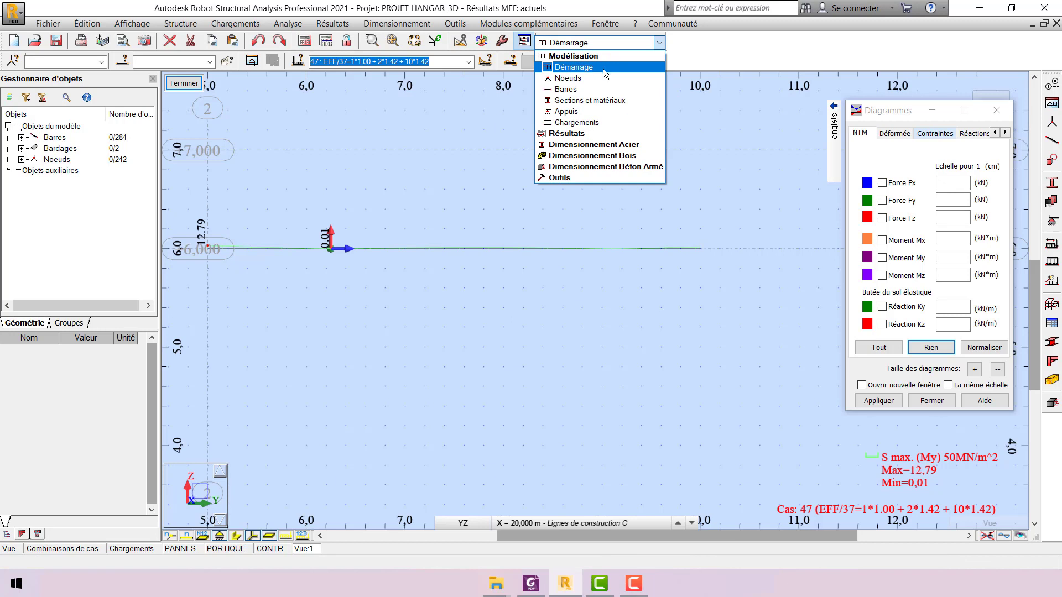
Switch to the Dimensionnement acier/aluminium layout and close the member type list to view the hangar frame
{"action": "left_click", "coordinate": [641, 145]}
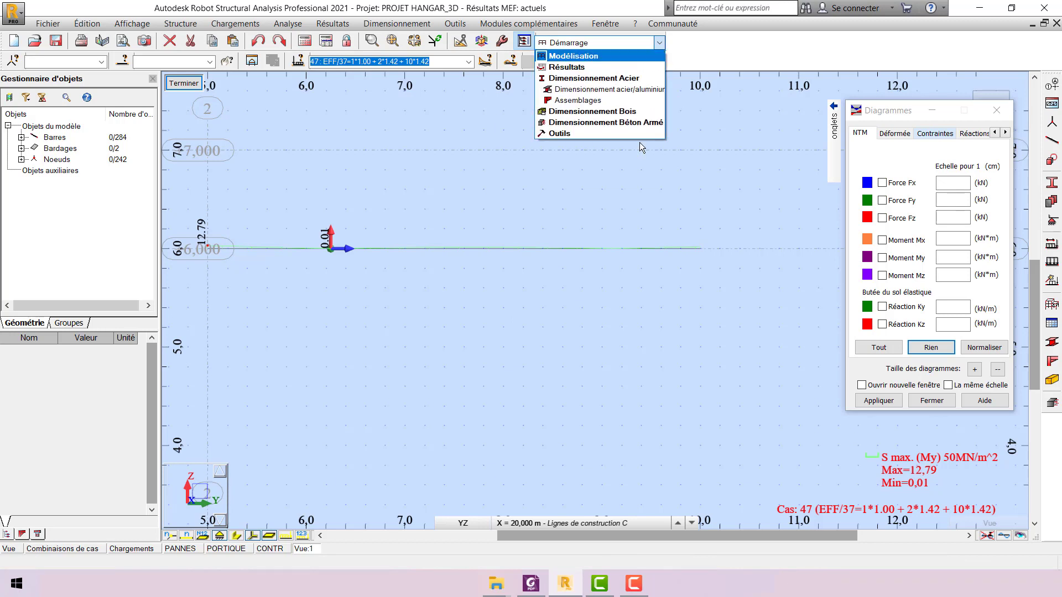
{"action": "left_click", "coordinate": [654, 92]}
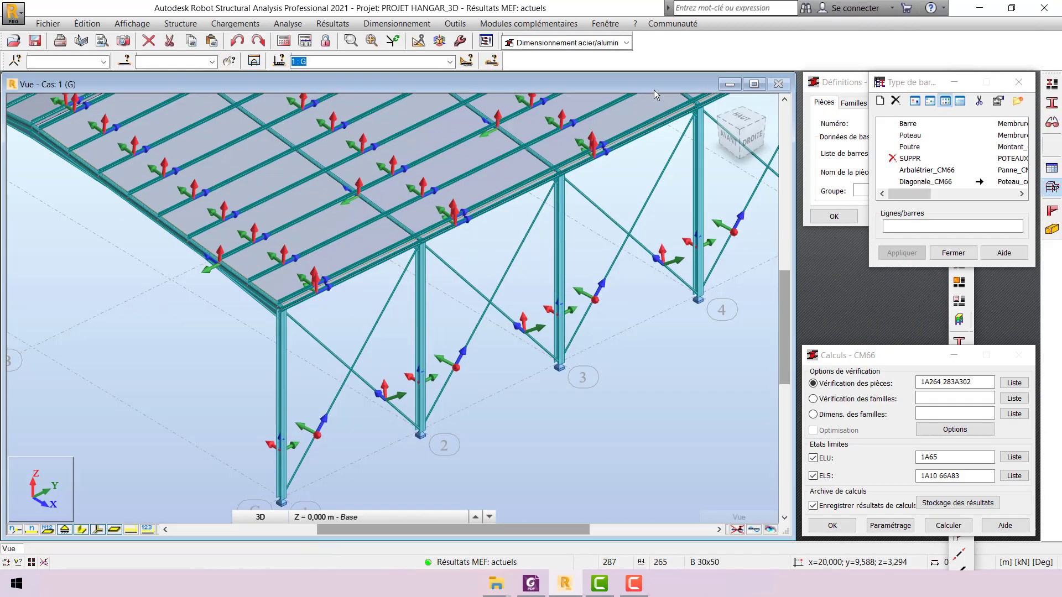
{"action": "scroll", "coordinate": [411, 303], "scroll_direction": "up", "scroll_amount": 2}
{"action": "scroll", "coordinate": [428, 302], "scroll_direction": "down", "scroll_amount": 3}
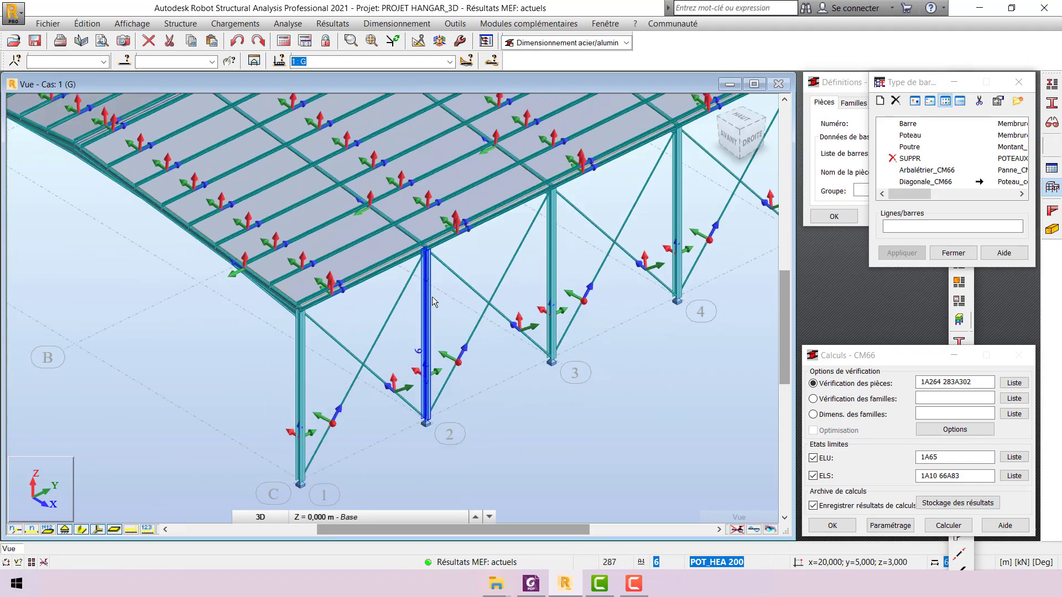
{"action": "scroll", "coordinate": [433, 301], "scroll_direction": "down", "scroll_amount": 2}
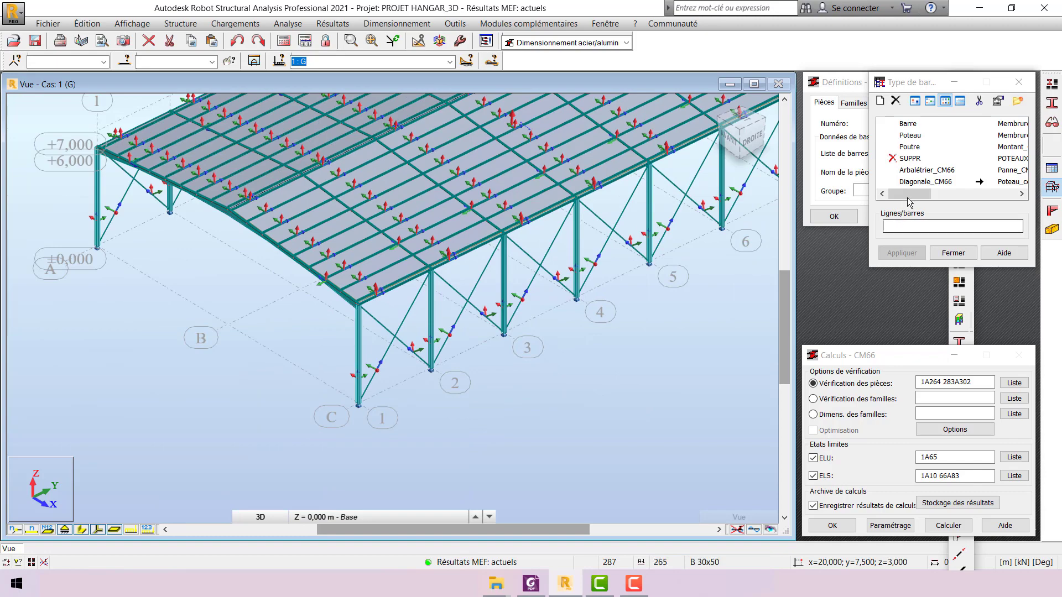
{"action": "left_click", "coordinate": [1018, 82]}
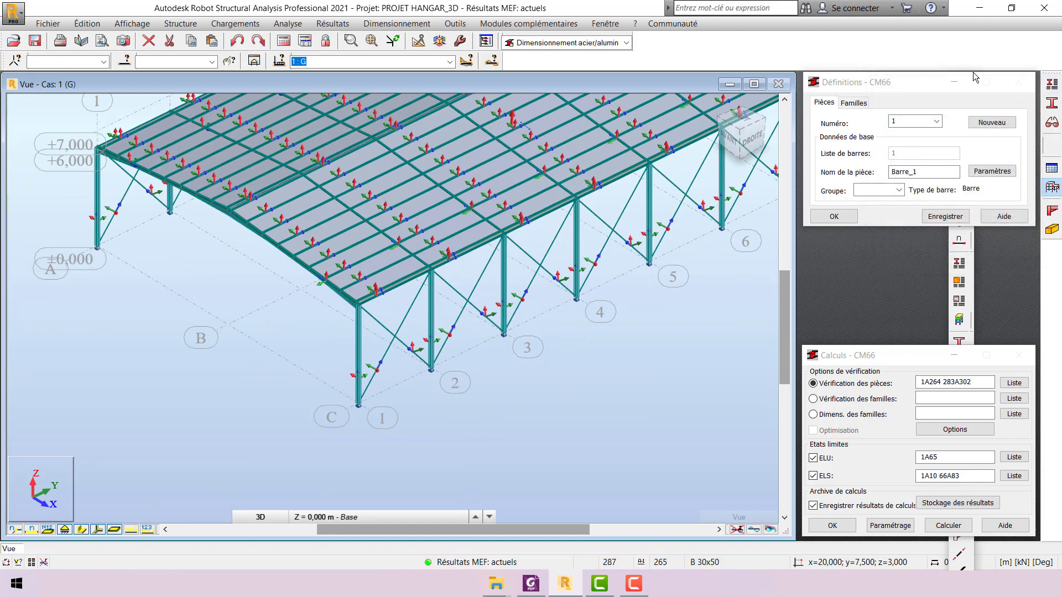
{"action": "scroll", "coordinate": [423, 320], "scroll_direction": "up", "scroll_amount": 2}
{"action": "scroll", "coordinate": [492, 373], "scroll_direction": "down", "scroll_amount": 2}
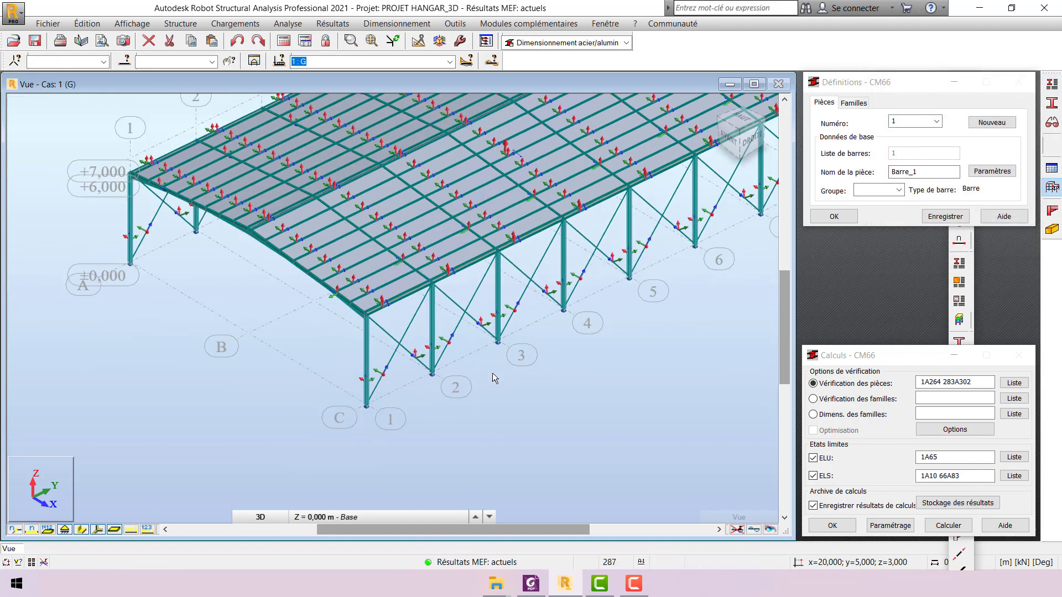
Open the member type list from the steel code parameters and remove the existing custom member types
{"action": "left_click", "coordinate": [393, 25]}
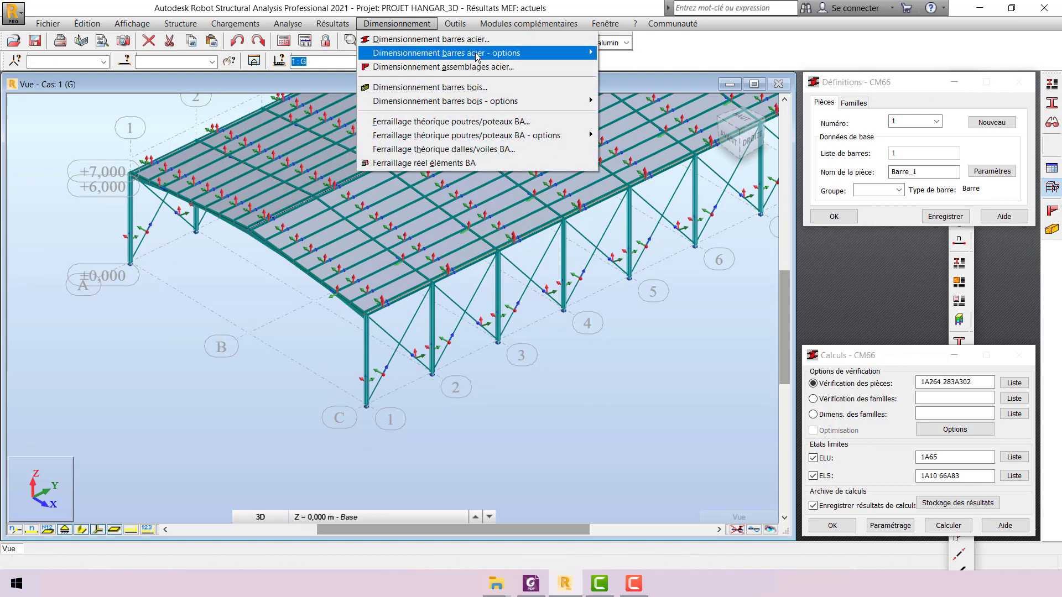
{"action": "mouse_move", "coordinate": [506, 54]}
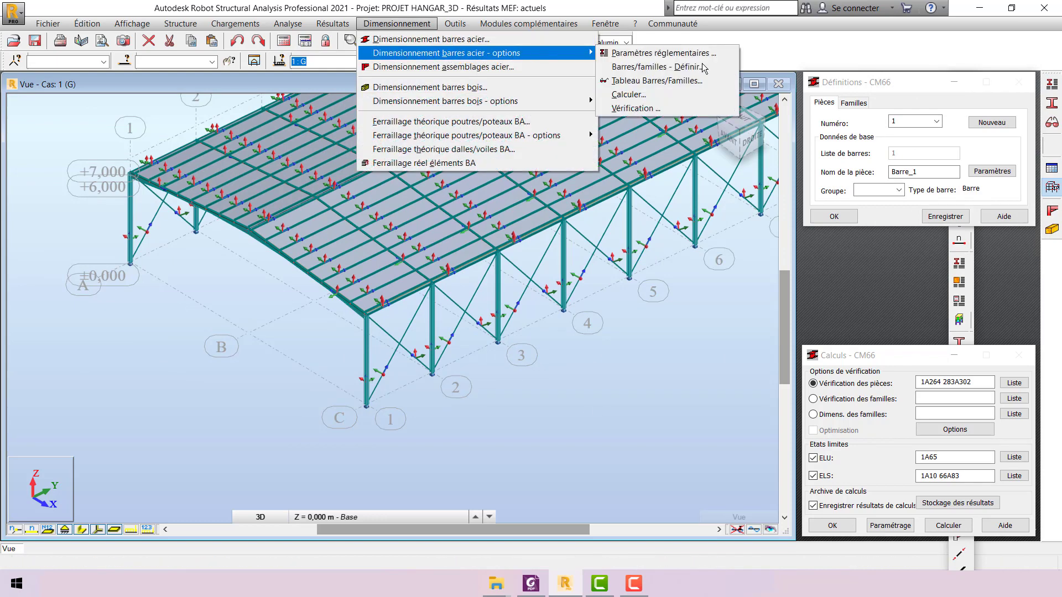
{"action": "left_click", "coordinate": [732, 55]}
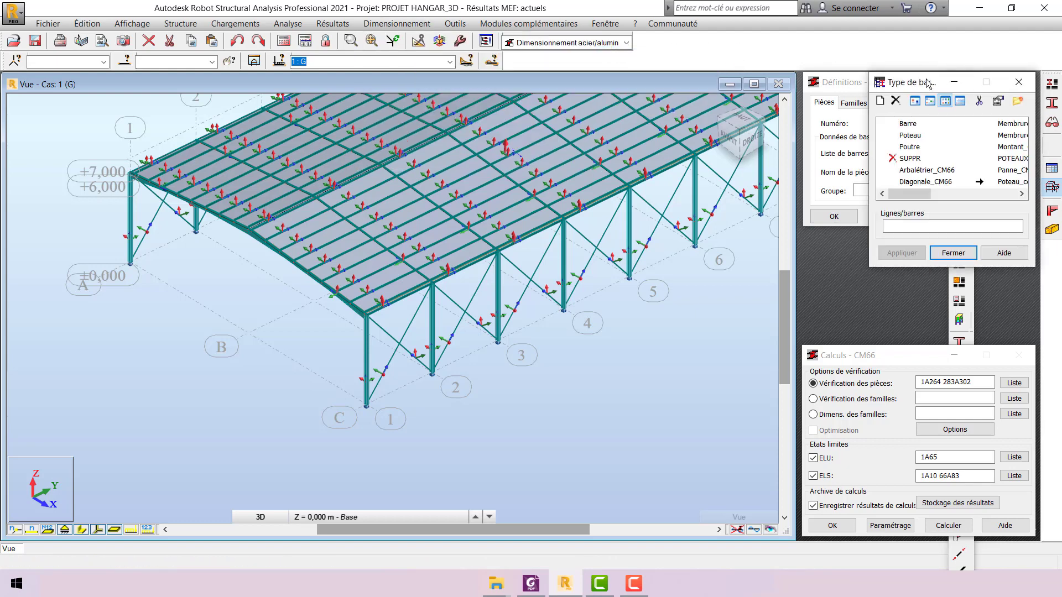
{"action": "left_click_drag", "start_coordinate": [950, 75], "coordinate": [778, 77]}
{"action": "left_click_drag", "start_coordinate": [737, 197], "coordinate": [714, 198]}
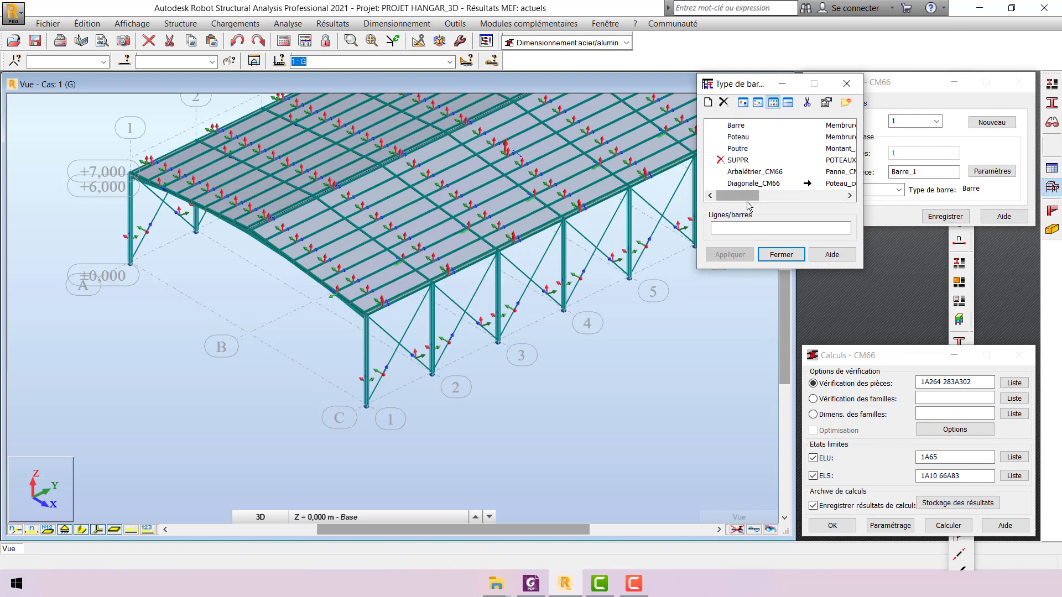
{"action": "left_click", "coordinate": [807, 108]}
{"action": "left_click", "coordinate": [824, 211]}
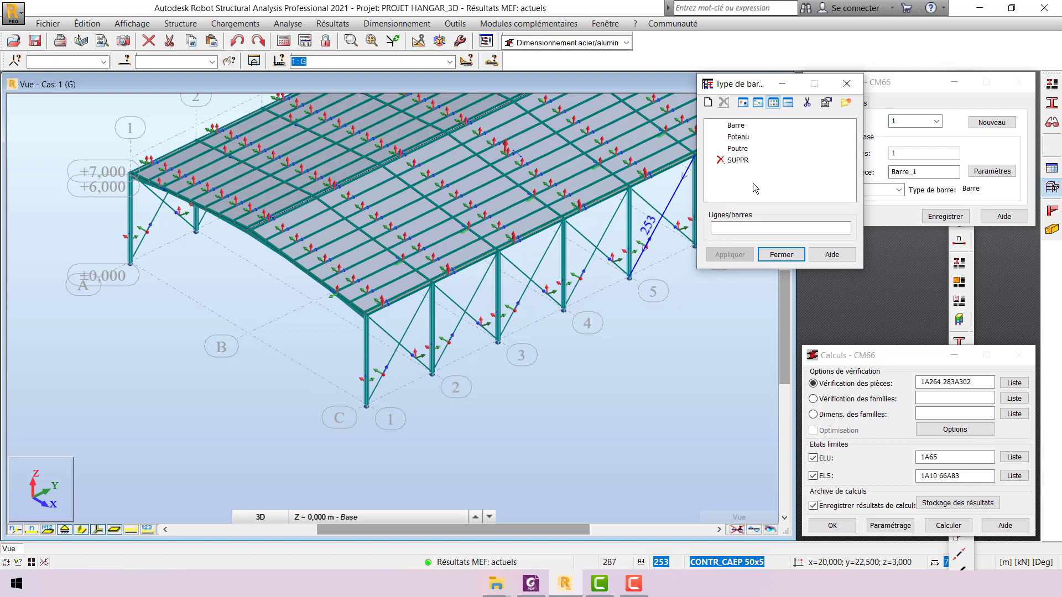
Create a member type named PANNES with buckling disabled about both the Y and Z axes
{"action": "left_click", "coordinate": [708, 103]}
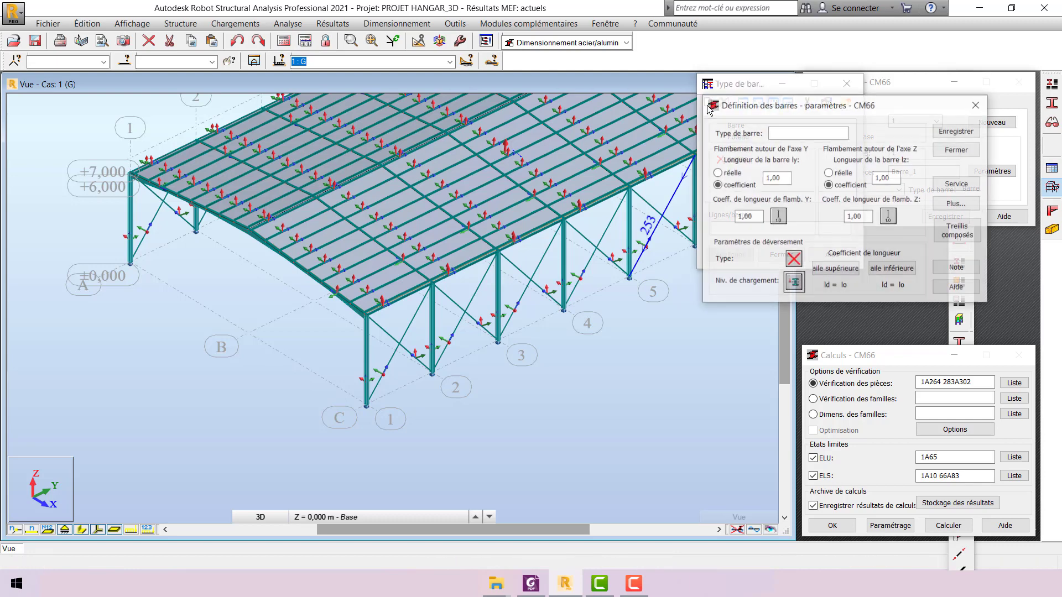
{"action": "left_click", "coordinate": [802, 133]}
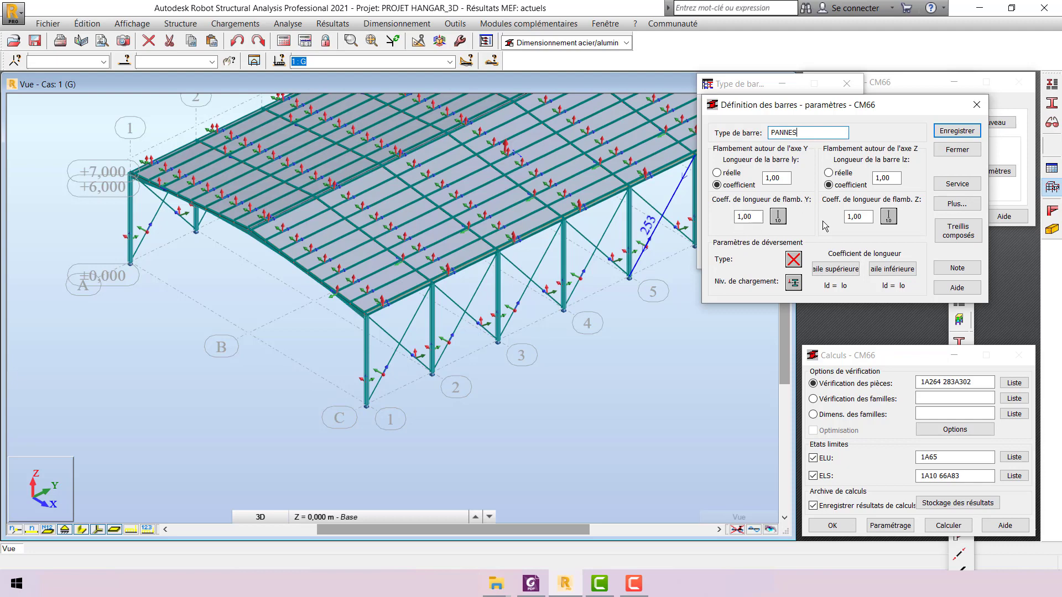
{"action": "left_click", "coordinate": [780, 218]}
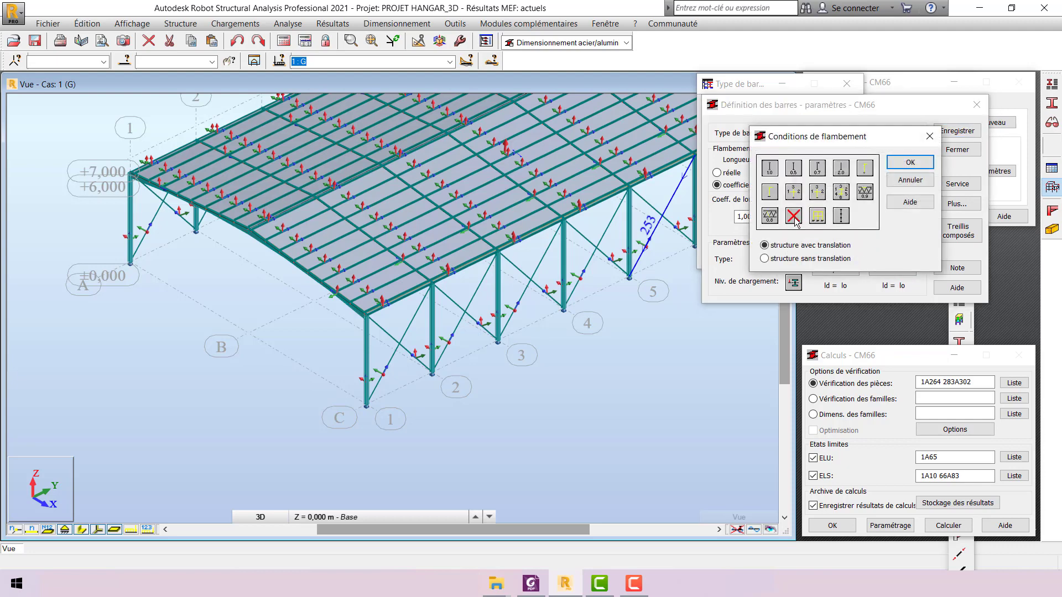
{"action": "left_click", "coordinate": [795, 218]}
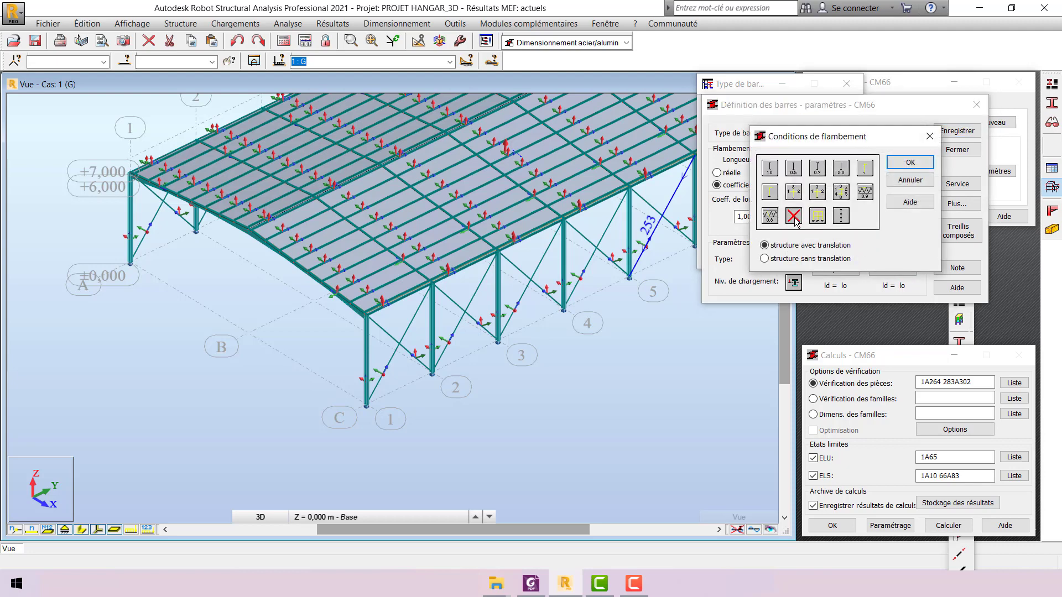
{"action": "left_click", "coordinate": [932, 164]}
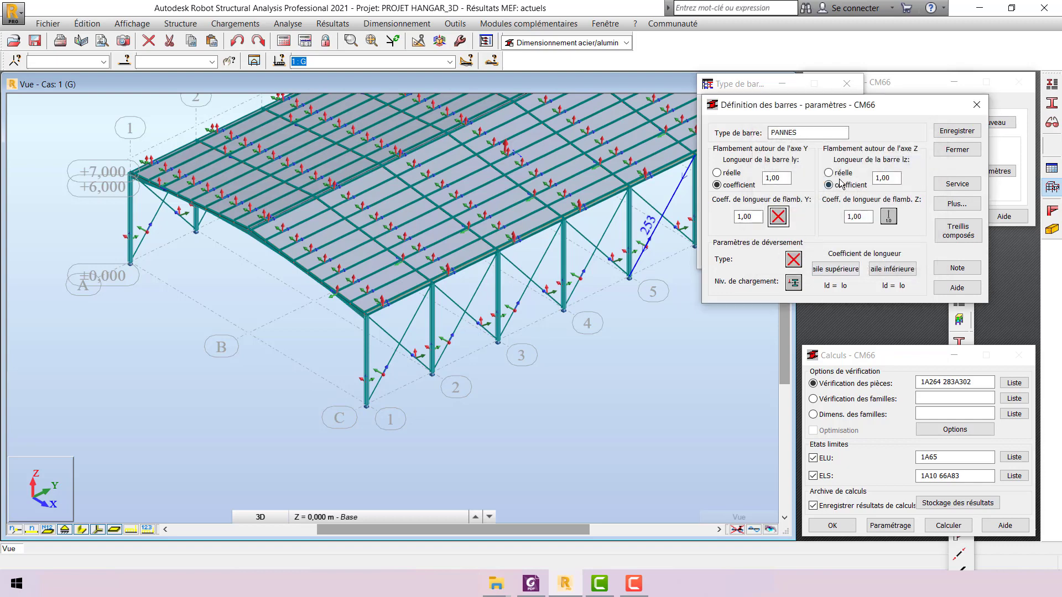
{"action": "left_click", "coordinate": [888, 218]}
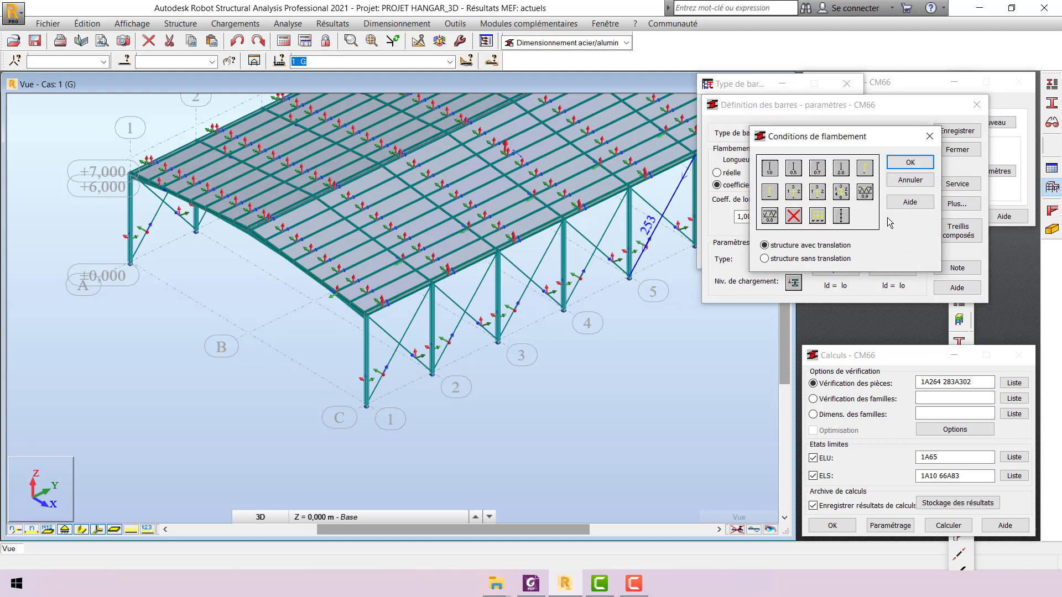
{"action": "left_click", "coordinate": [802, 220]}
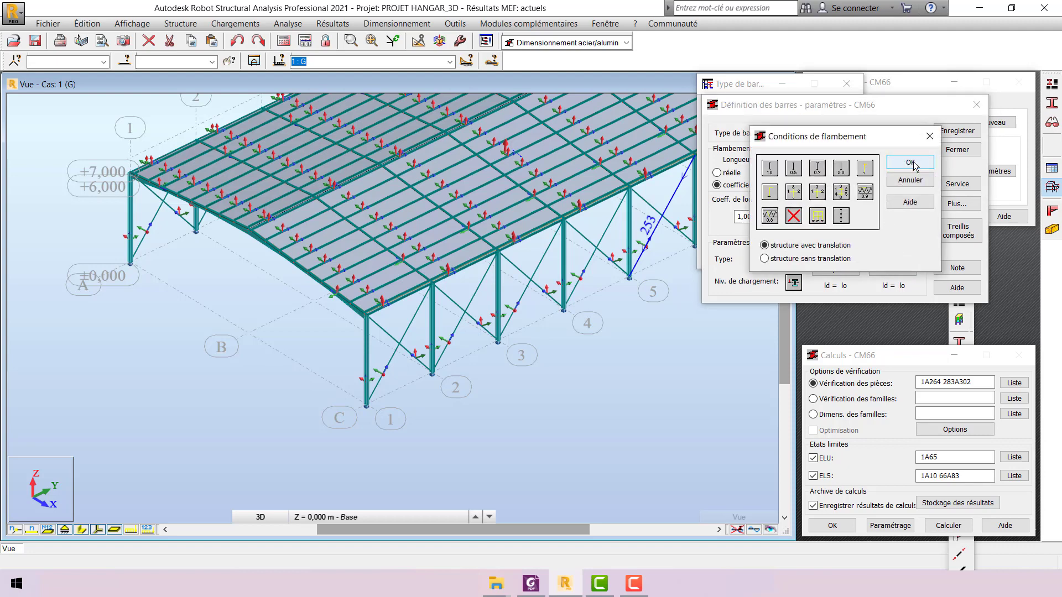
{"action": "left_click", "coordinate": [910, 162]}
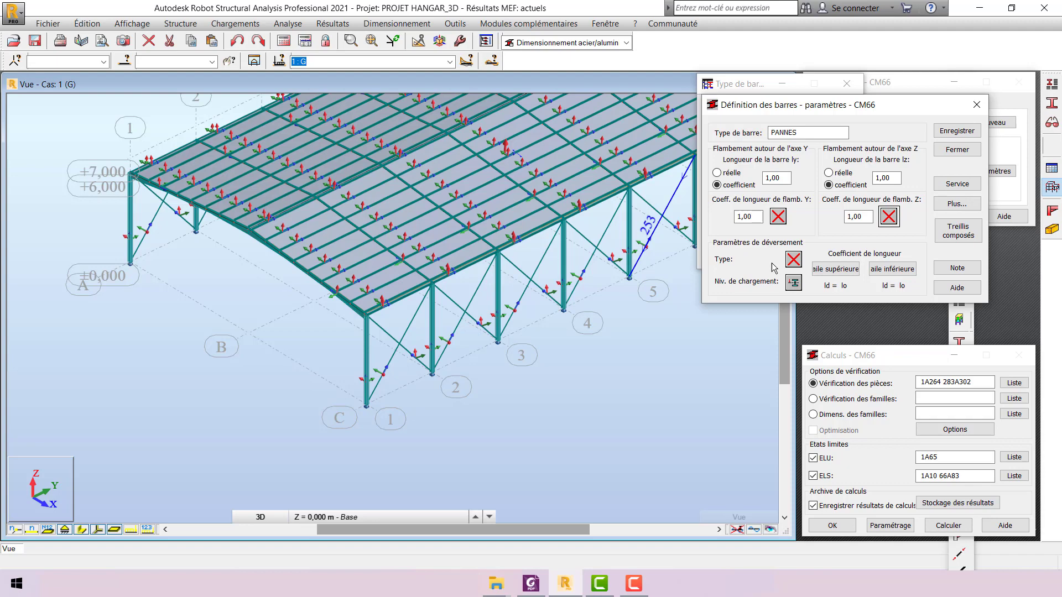
Set the lateral buckling type of PANNES to the symmetrically loaded element (élément chargé symétriquement)
{"action": "left_click", "coordinate": [793, 259]}
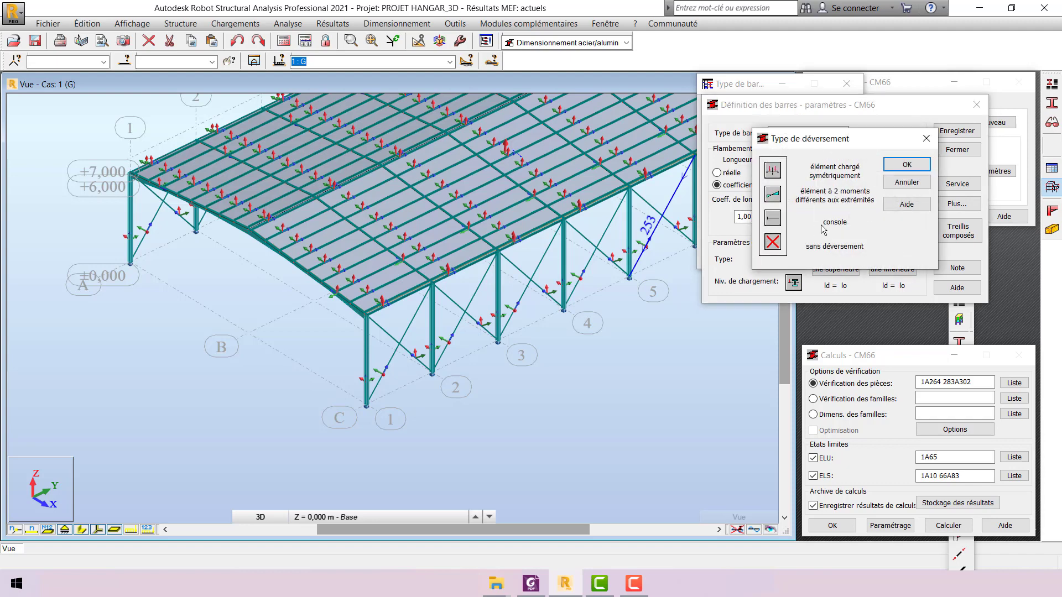
{"action": "left_click", "coordinate": [778, 175]}
{"action": "left_click", "coordinate": [915, 166]}
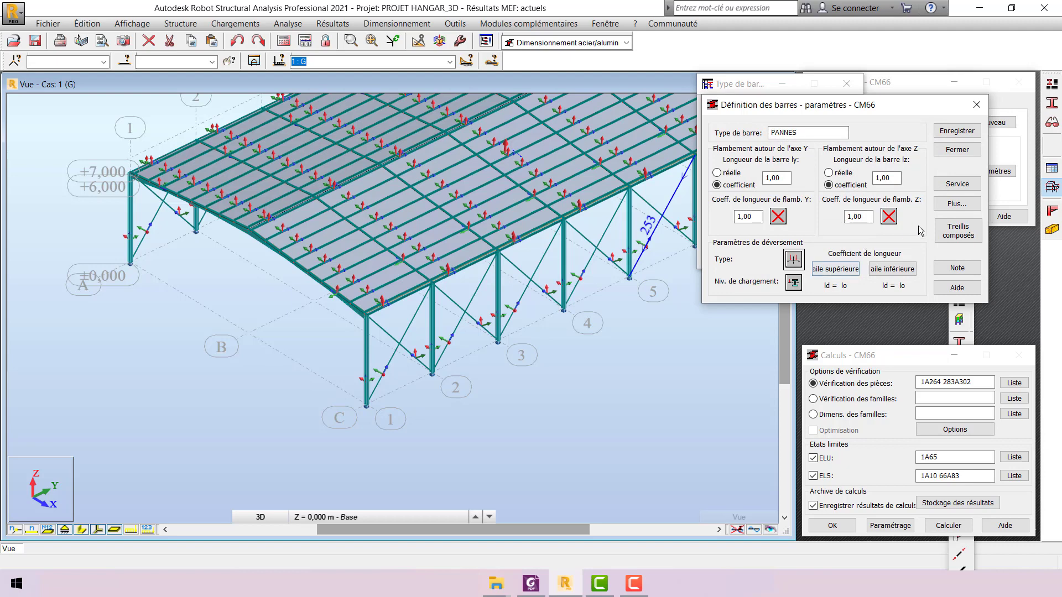
Enable the local z deflection limit of L/200 in the serviceability settings of PANNES
{"action": "left_click", "coordinate": [957, 185]}
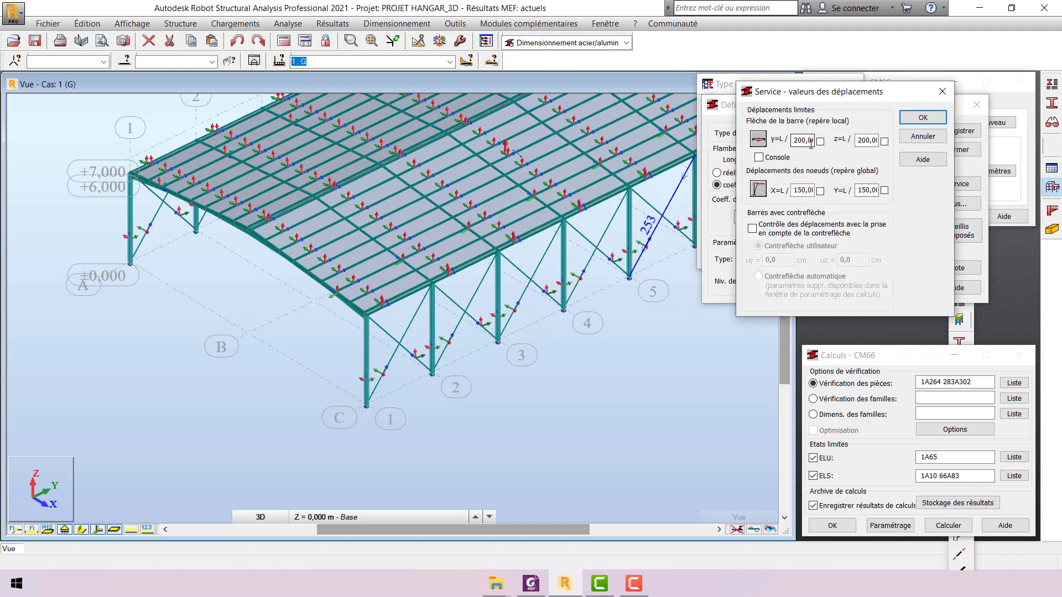
{"action": "left_click", "coordinate": [884, 141]}
{"action": "left_click", "coordinate": [923, 119]}
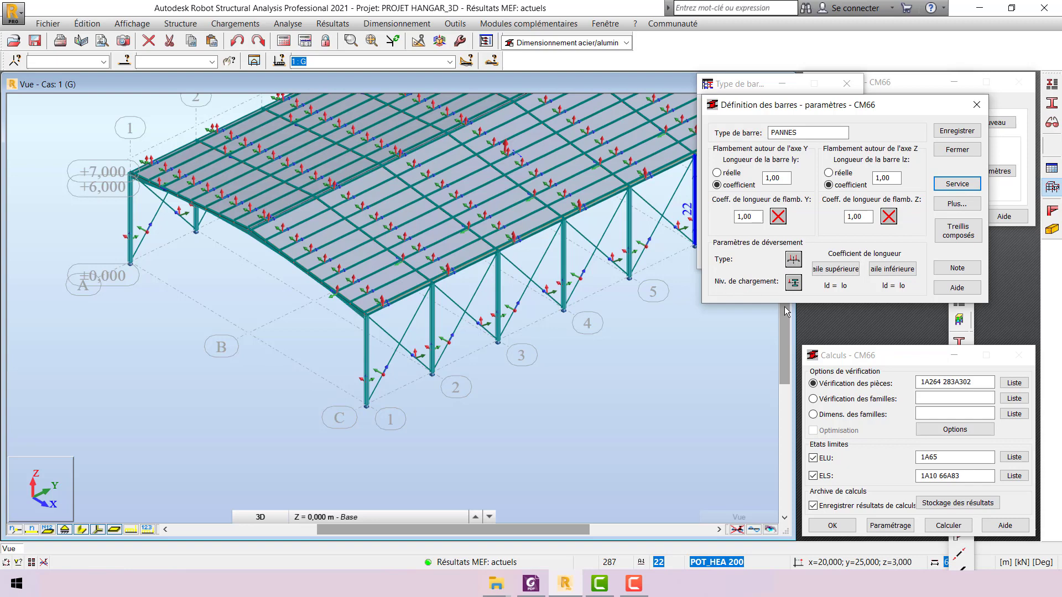
Set the load level of PANNES to the upper flange, with z = 1.00
{"action": "left_click", "coordinate": [794, 283]}
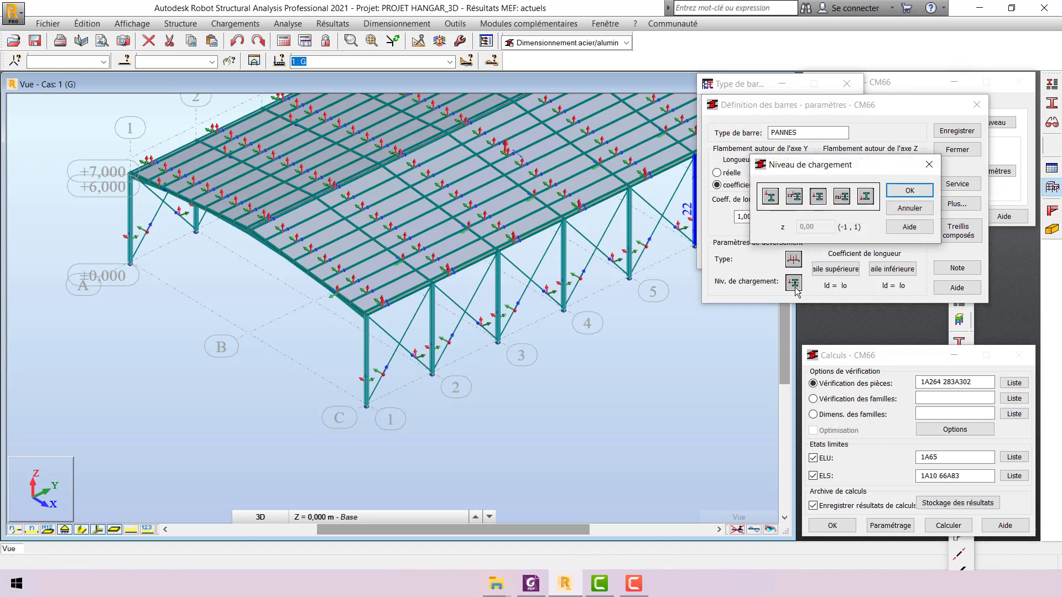
{"action": "left_click", "coordinate": [770, 197]}
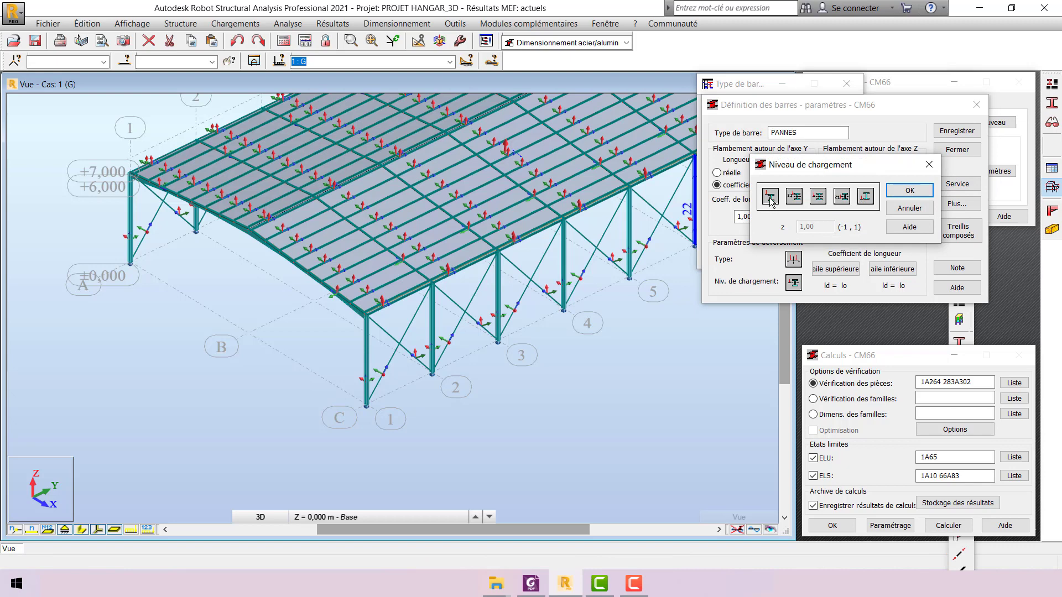
{"action": "left_click", "coordinate": [909, 190]}
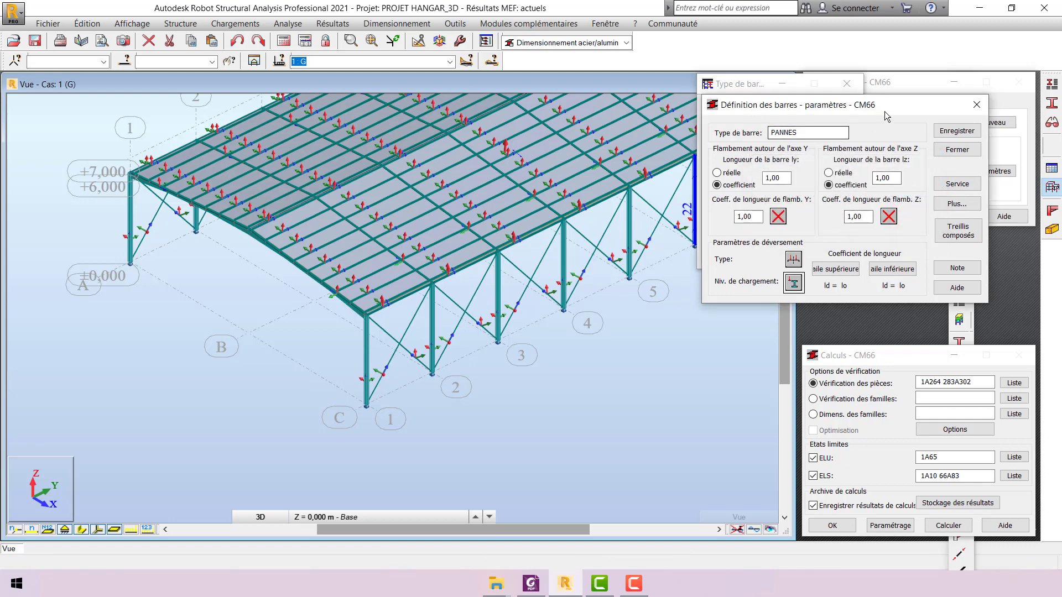
Save the PANNES member type and close its parameter definition
{"action": "left_click_drag", "start_coordinate": [882, 107], "coordinate": [636, 149]}
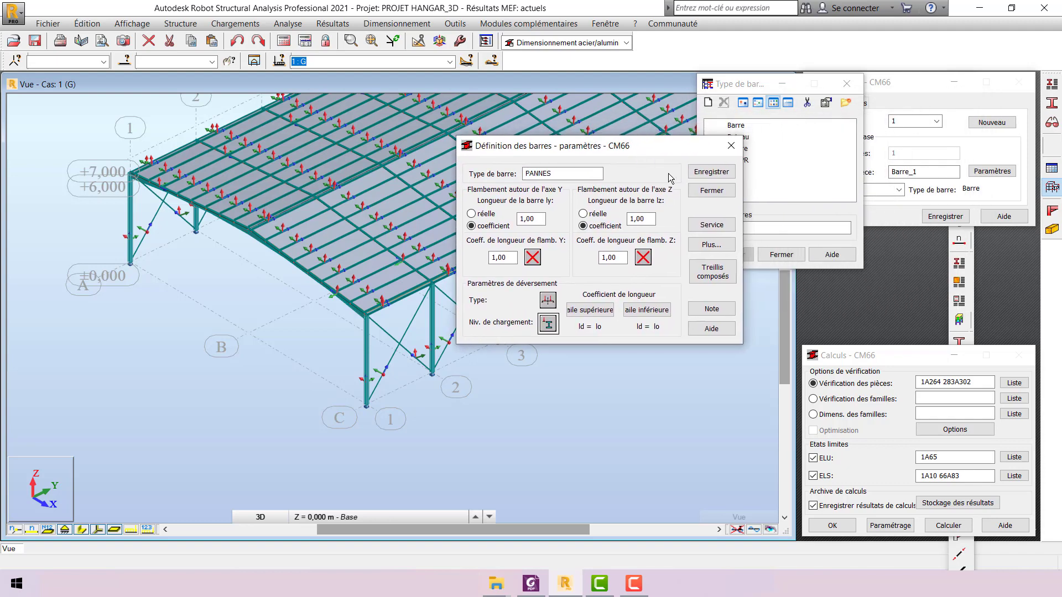
{"action": "left_click", "coordinate": [727, 175]}
{"action": "left_click_drag", "start_coordinate": [652, 142], "coordinate": [520, 139]}
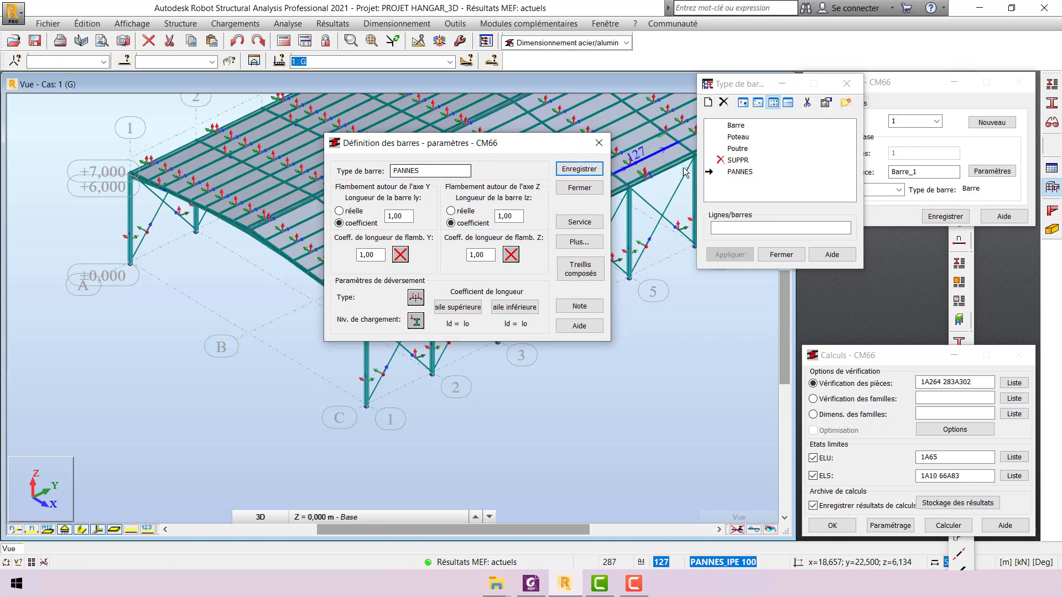
{"action": "left_click", "coordinate": [598, 145]}
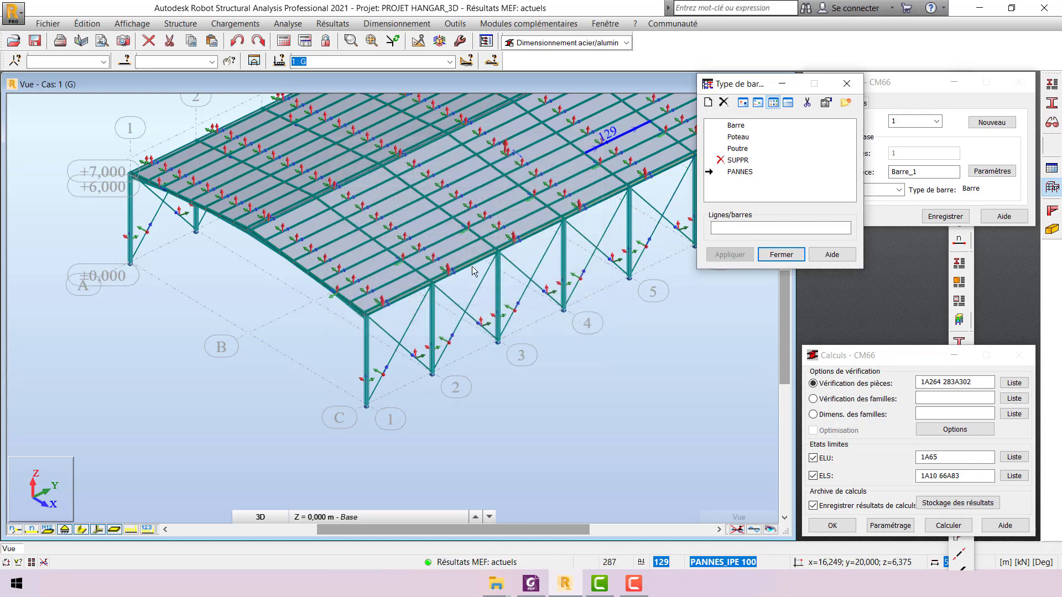
Start a new member type named TRAVERSES with no buckling about the Y axis
{"action": "scroll", "coordinate": [349, 317], "scroll_direction": "up", "scroll_amount": 1}
{"action": "scroll", "coordinate": [349, 316], "scroll_direction": "up", "scroll_amount": 1}
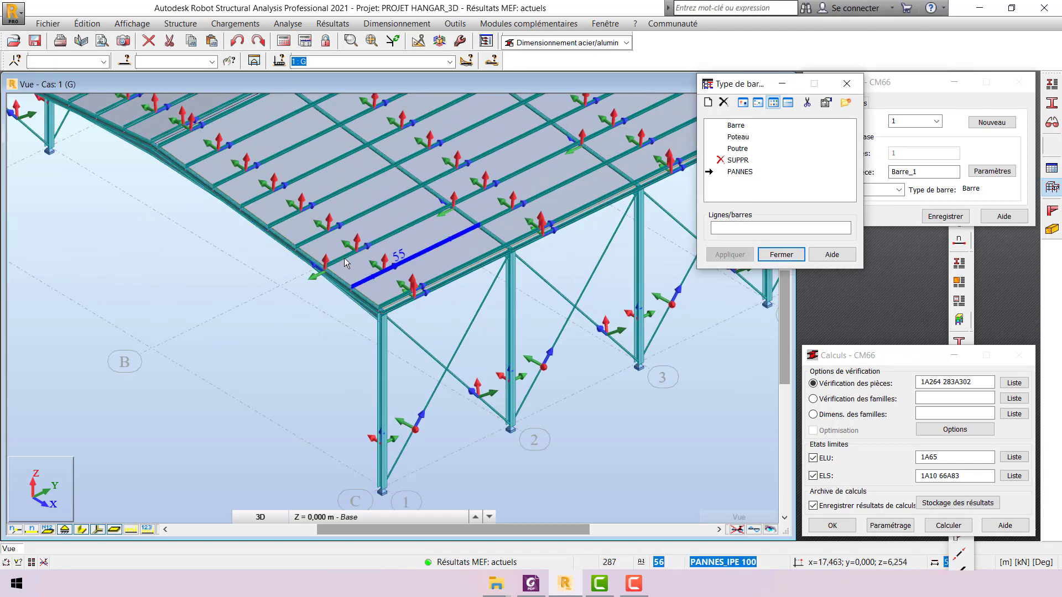
{"action": "scroll", "coordinate": [344, 258], "scroll_direction": "up", "scroll_amount": 2}
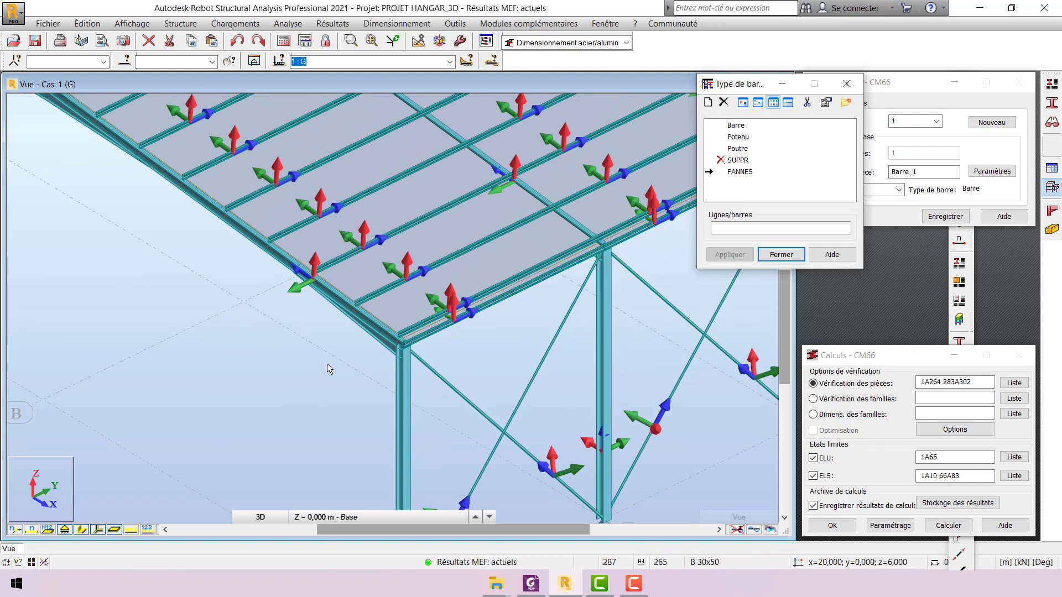
{"action": "left_click", "coordinate": [525, 296]}
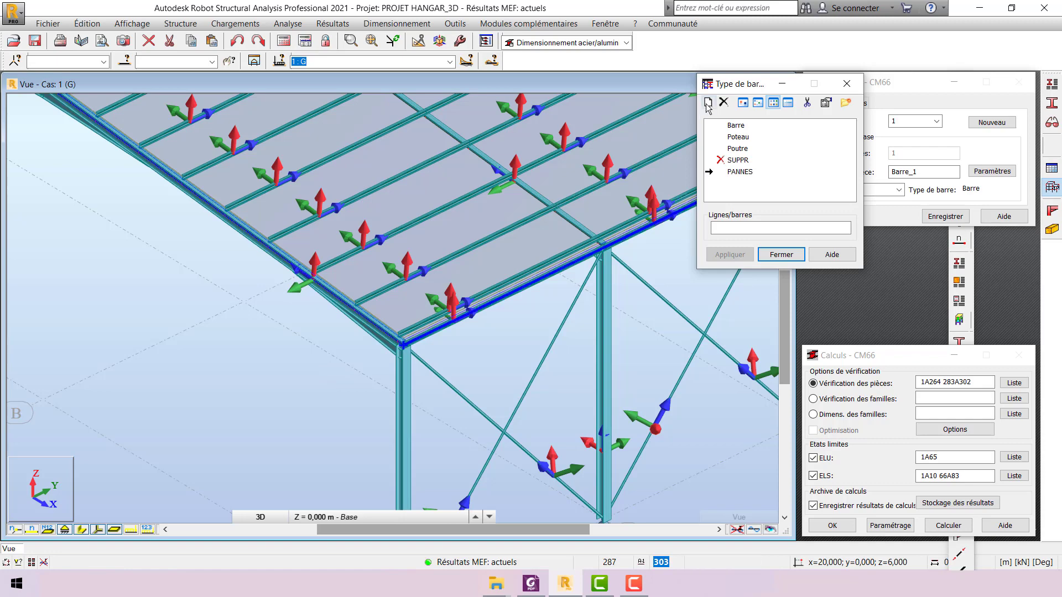
{"action": "left_click", "coordinate": [709, 103]}
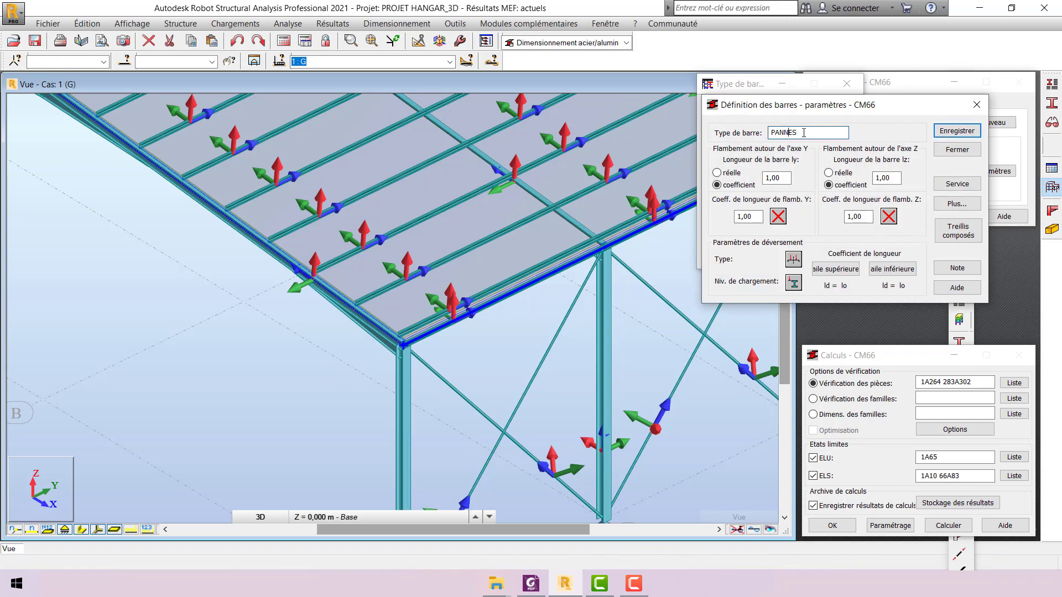
{"action": "type", "text": "TRAVERS"}
{"action": "left_click", "coordinate": [778, 216]}
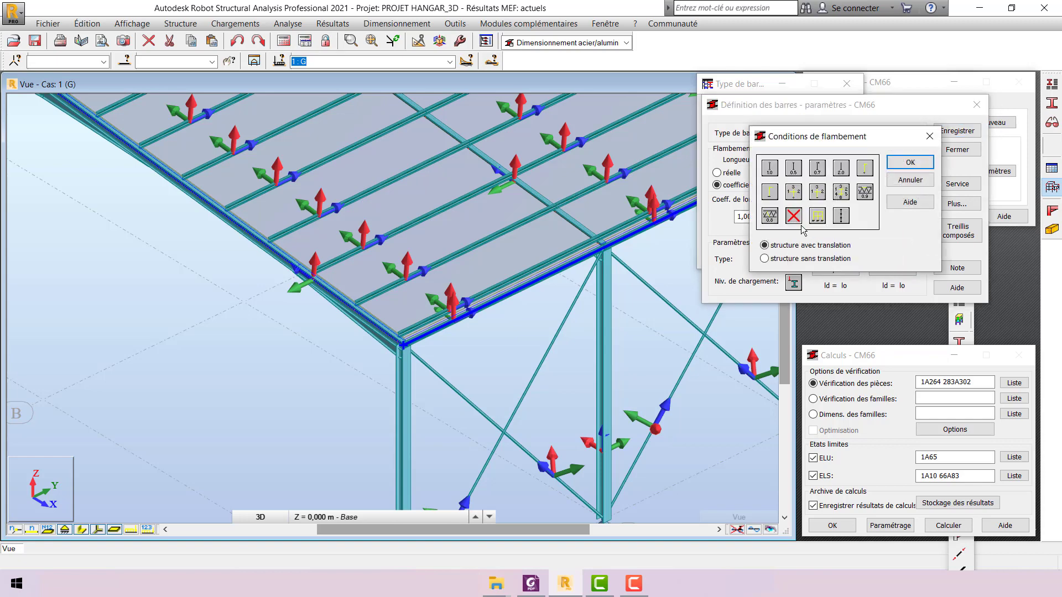
{"action": "left_click", "coordinate": [897, 166]}
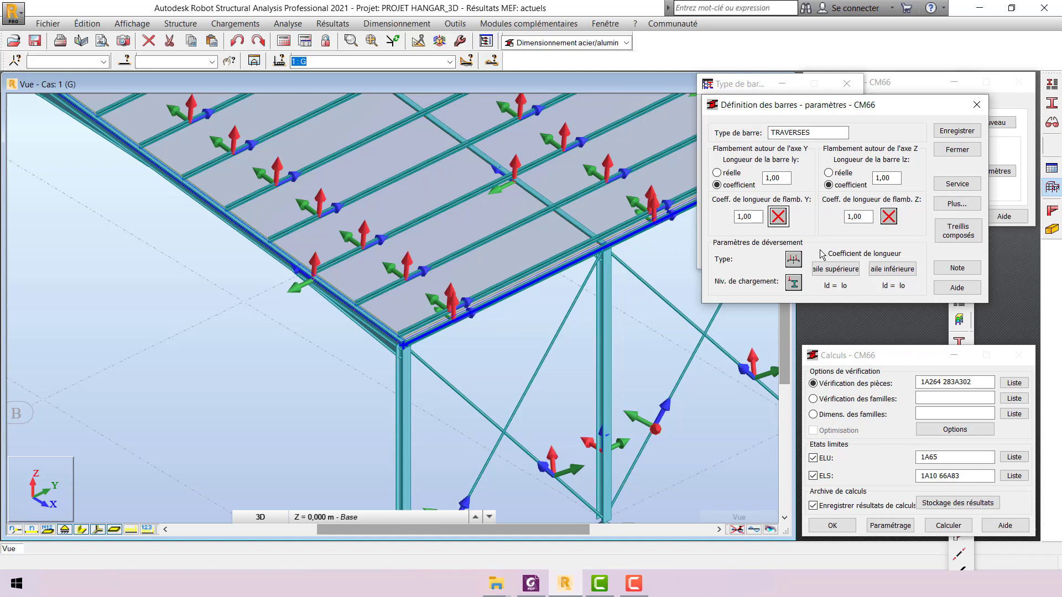
Set the lateral buckling type of TRAVERSES to two different end moments and accept the local y and z deflection limits of L/200
{"action": "left_click", "coordinate": [793, 260]}
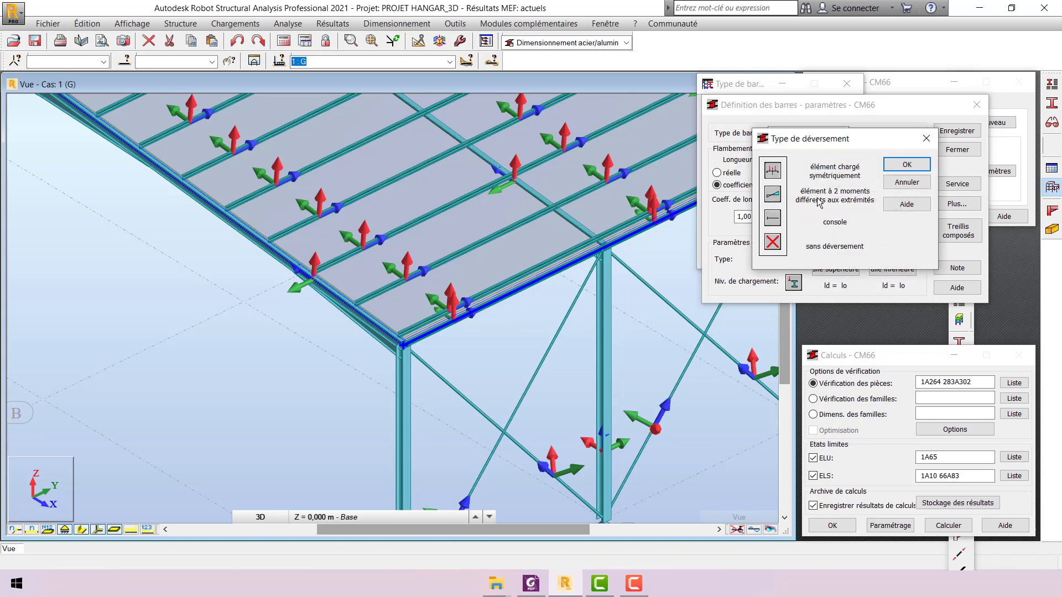
{"action": "left_click", "coordinate": [773, 202]}
{"action": "left_click", "coordinate": [907, 165]}
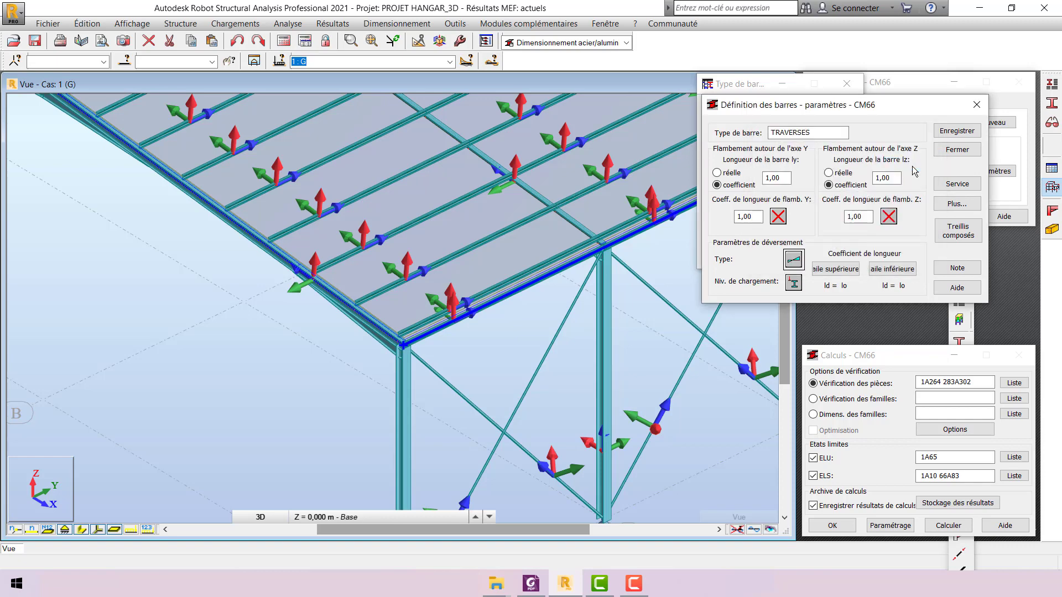
{"action": "left_click", "coordinate": [951, 186]}
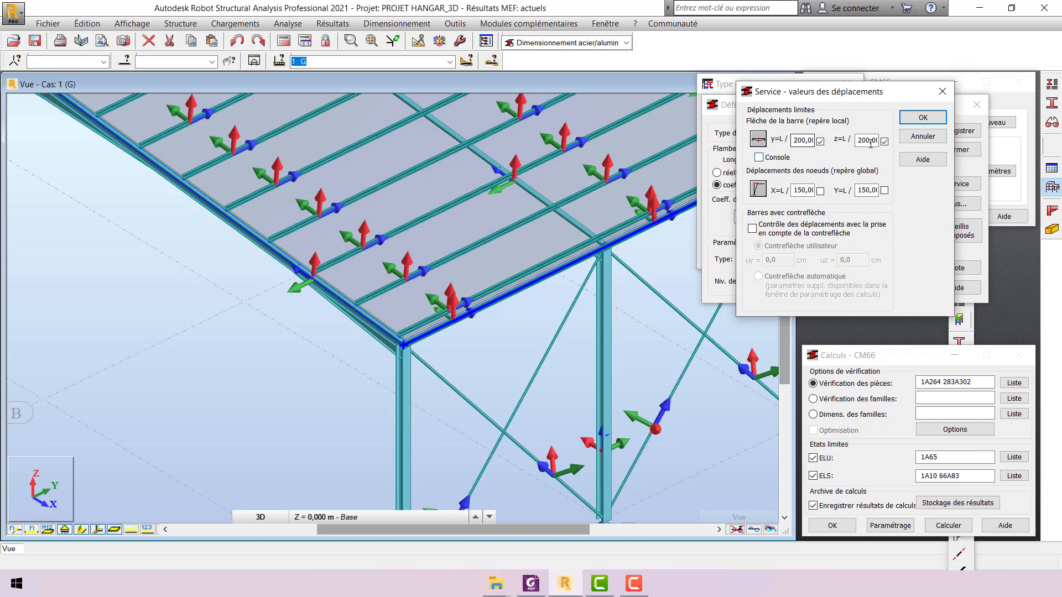
{"action": "left_click", "coordinate": [923, 118]}
Examine the edge rafter, its column connection and the purlins resting on it in the 3D hangar view
{"action": "scroll", "coordinate": [387, 353], "scroll_direction": "down", "scroll_amount": 4}
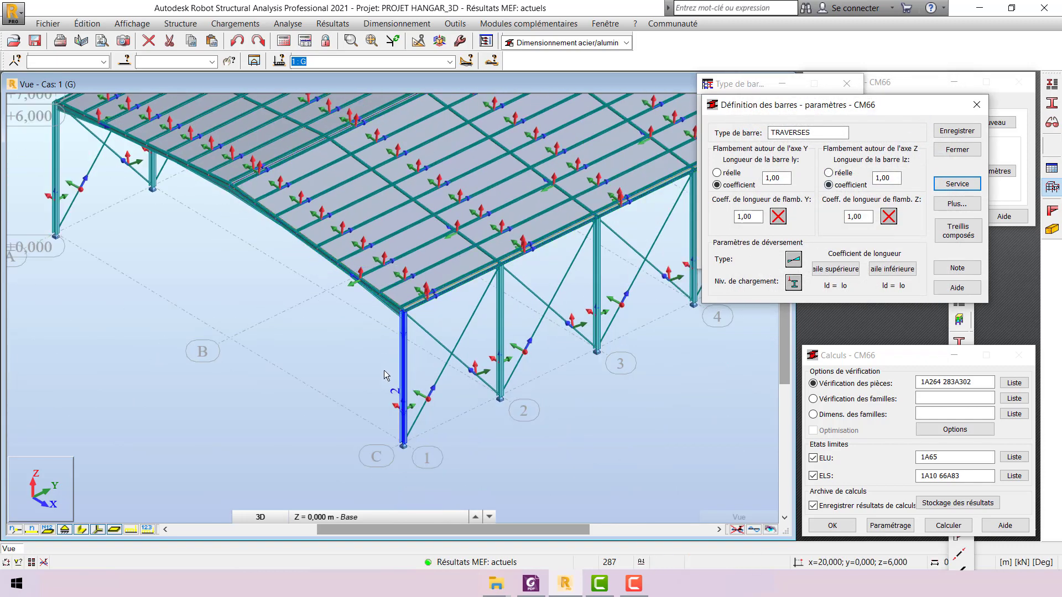
{"action": "scroll", "coordinate": [387, 373], "scroll_direction": "up", "scroll_amount": 2}
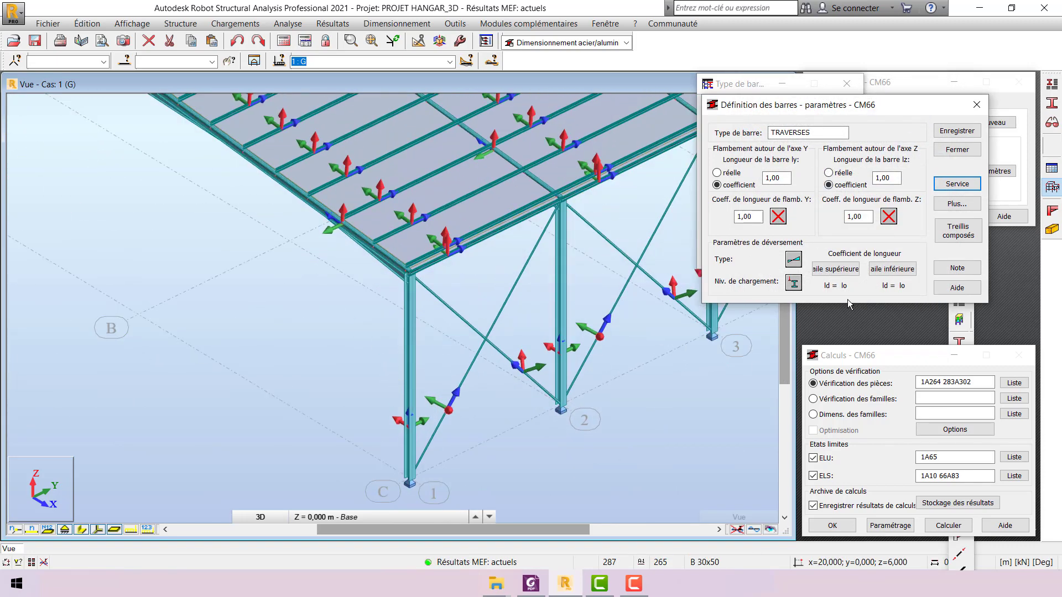
{"action": "scroll", "coordinate": [636, 387], "scroll_direction": "up", "scroll_amount": 2}
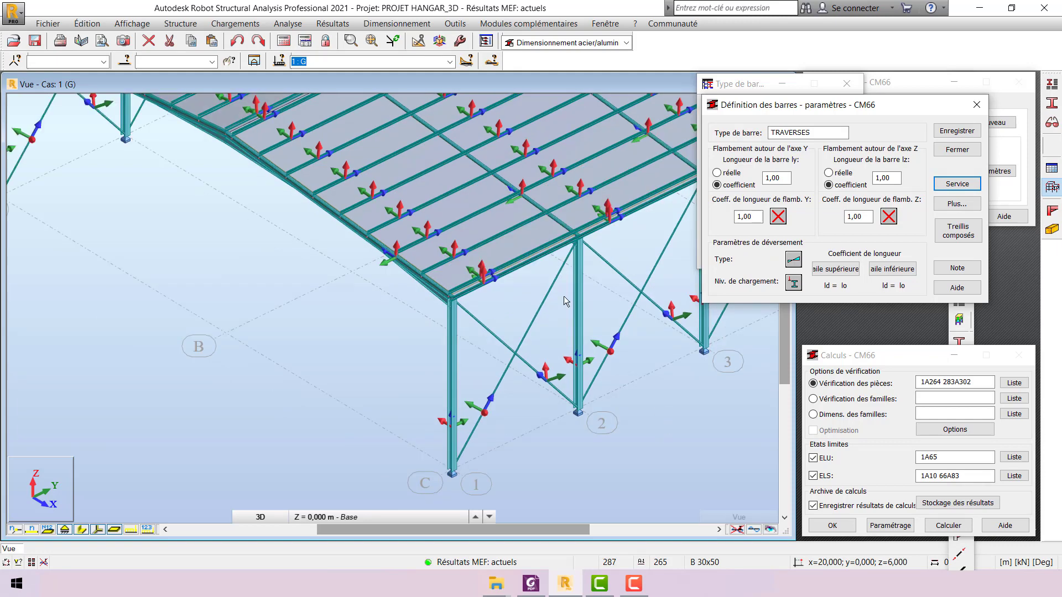
{"action": "scroll", "coordinate": [364, 253], "scroll_direction": "up", "scroll_amount": 2}
{"action": "scroll", "coordinate": [409, 249], "scroll_direction": "up", "scroll_amount": 2}
{"action": "scroll", "coordinate": [424, 244], "scroll_direction": "up", "scroll_amount": 1}
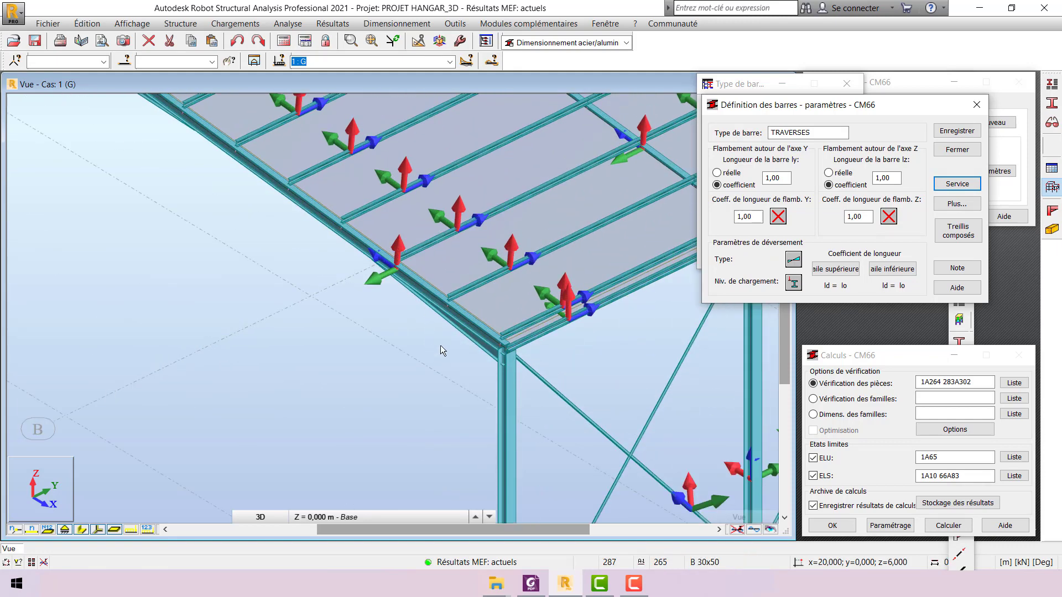
{"action": "scroll", "coordinate": [440, 345], "scroll_direction": "down", "scroll_amount": 3}
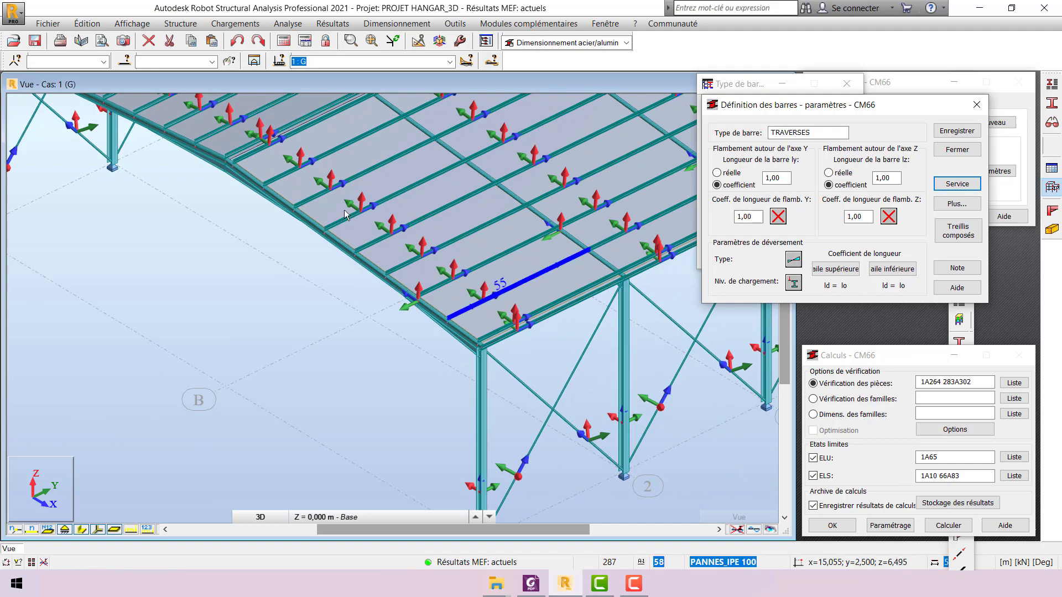
{"action": "scroll", "coordinate": [344, 211], "scroll_direction": "up", "scroll_amount": 1}
{"action": "scroll", "coordinate": [321, 238], "scroll_direction": "up", "scroll_amount": 2}
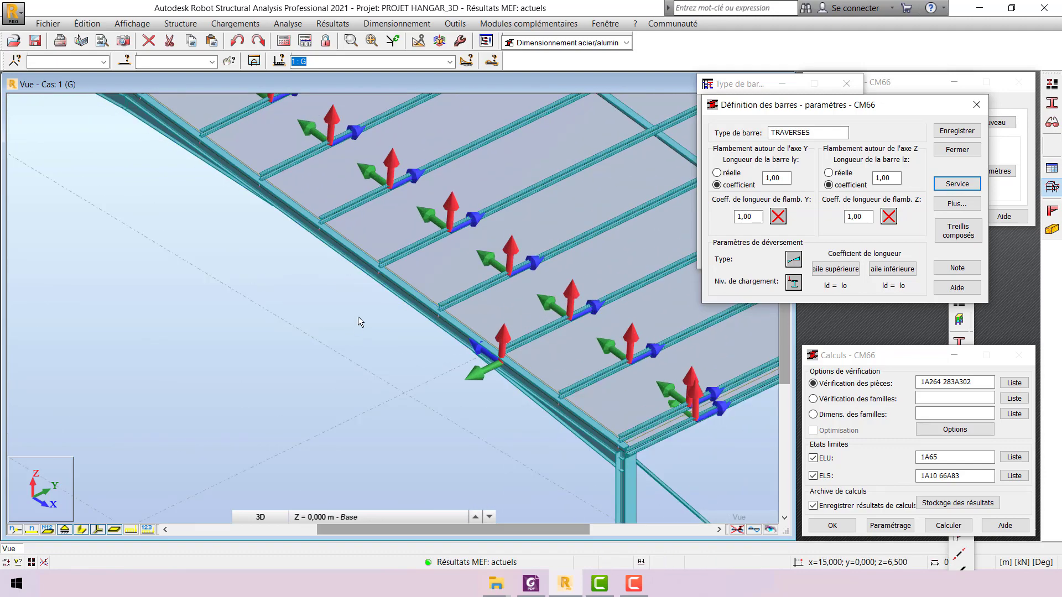
{"action": "scroll", "coordinate": [359, 271], "scroll_direction": "down", "scroll_amount": 2}
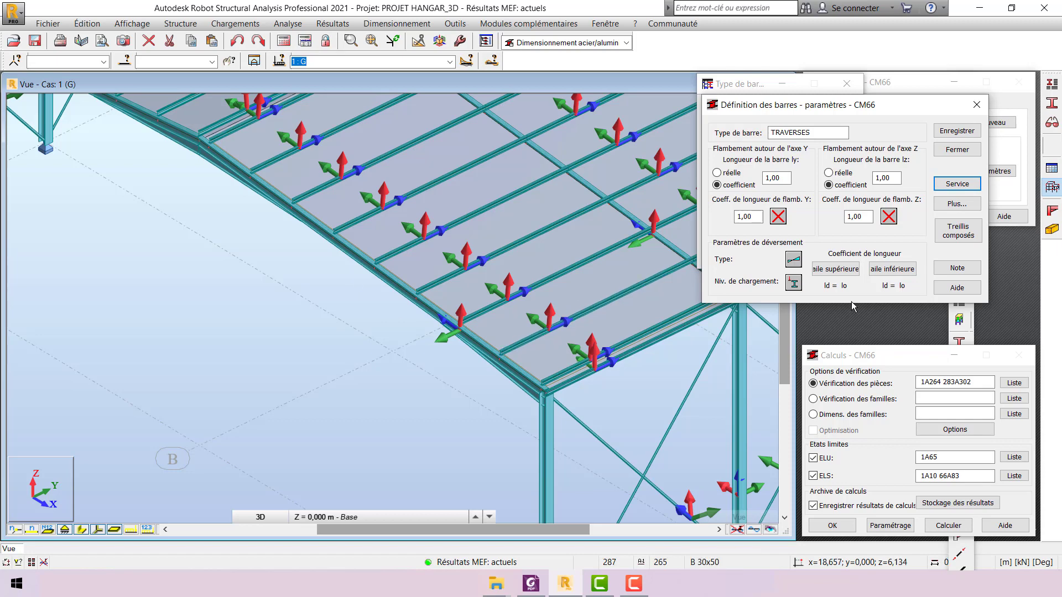
{"action": "left_click", "coordinate": [854, 272]}
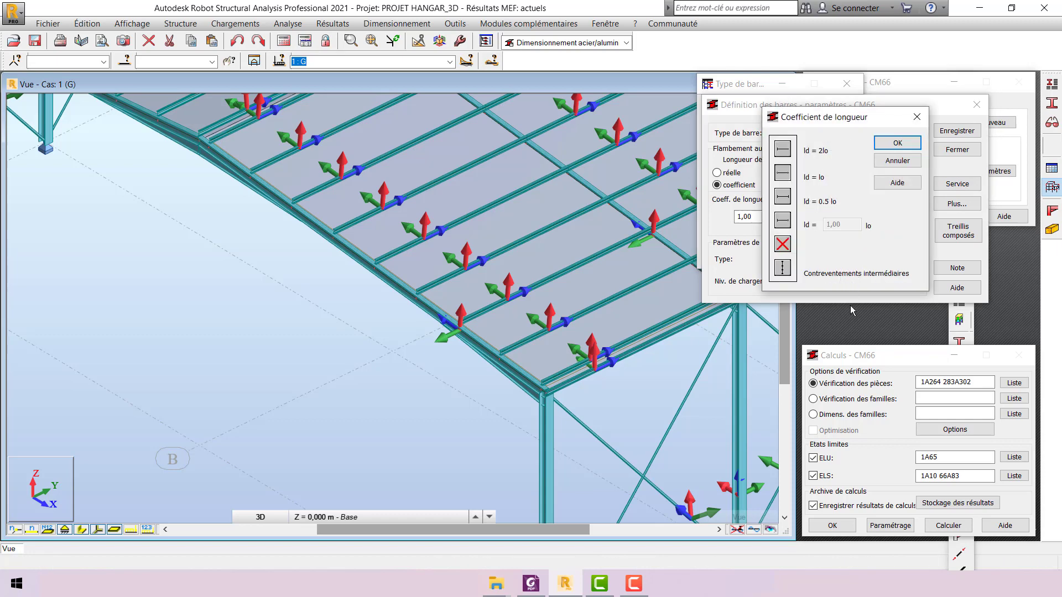
{"action": "left_click", "coordinate": [787, 273]}
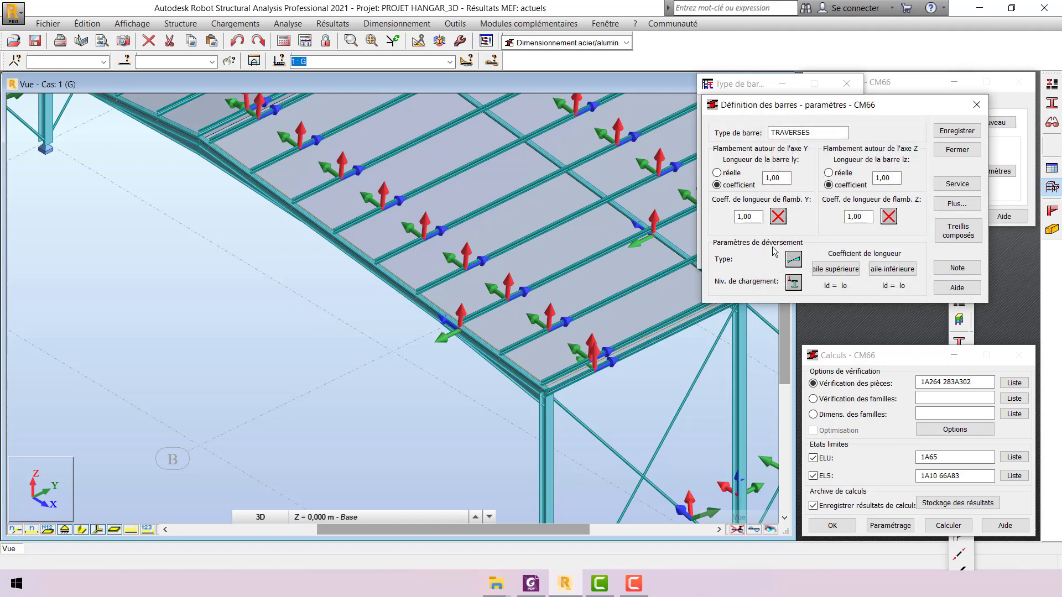
{"action": "left_click", "coordinate": [835, 270]}
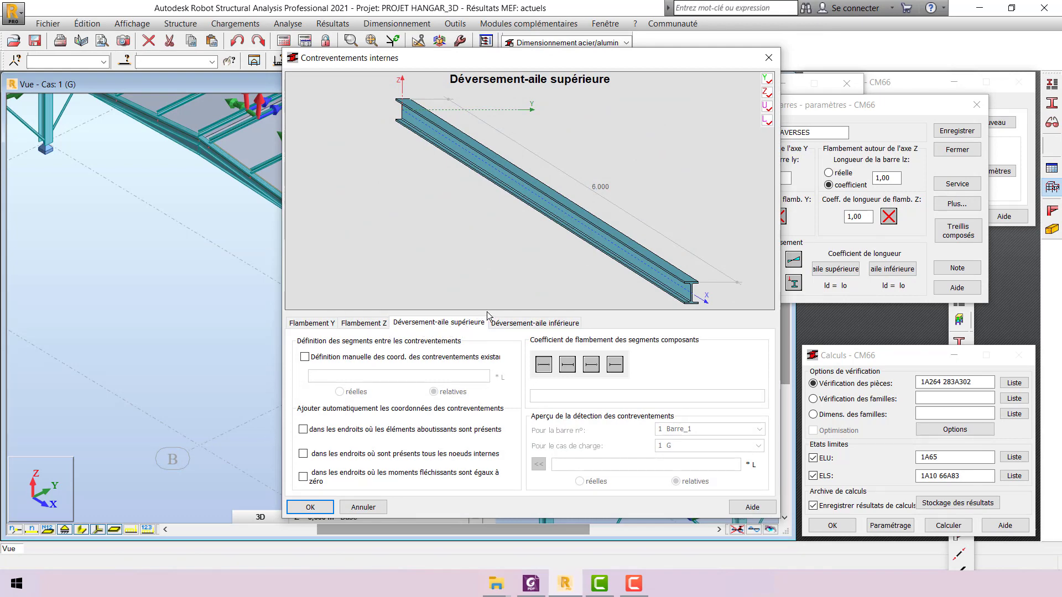
{"action": "left_click_drag", "start_coordinate": [562, 55], "coordinate": [733, 9]}
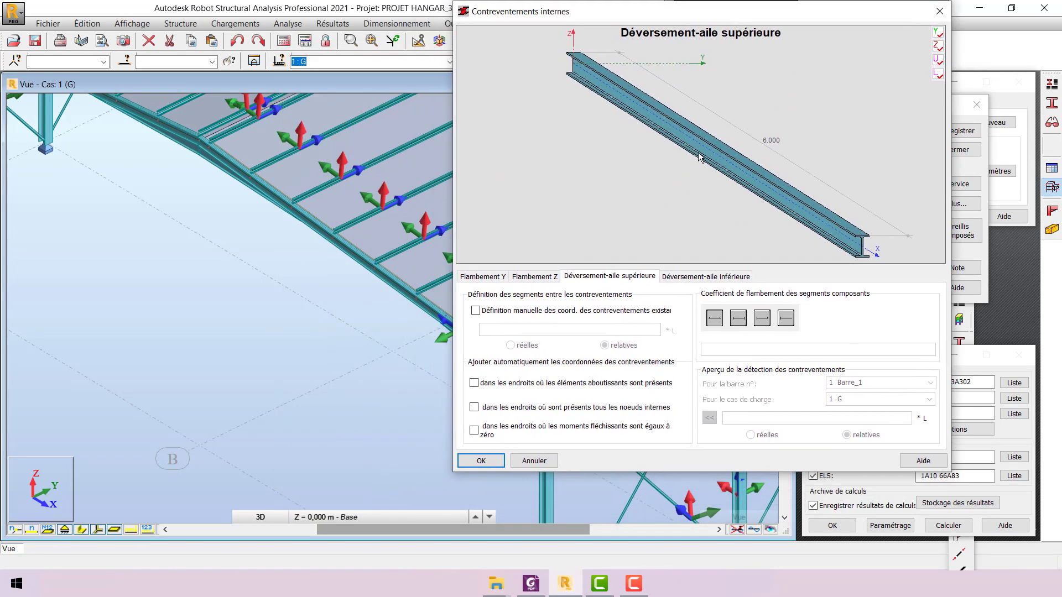
{"action": "left_click", "coordinate": [539, 315]}
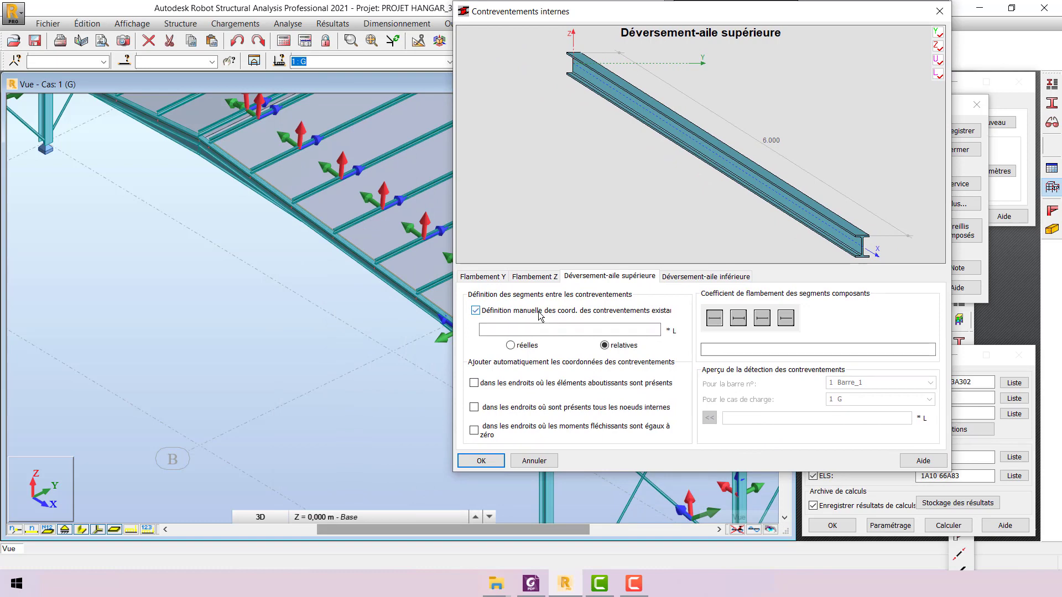
{"action": "left_click", "coordinate": [519, 384]}
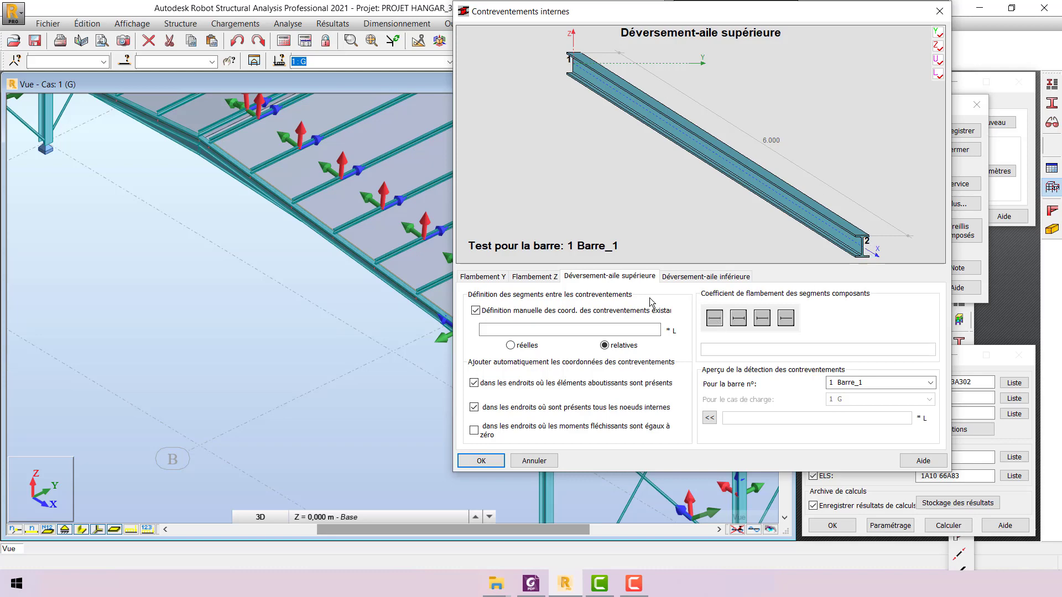
{"action": "left_click", "coordinate": [931, 383]}
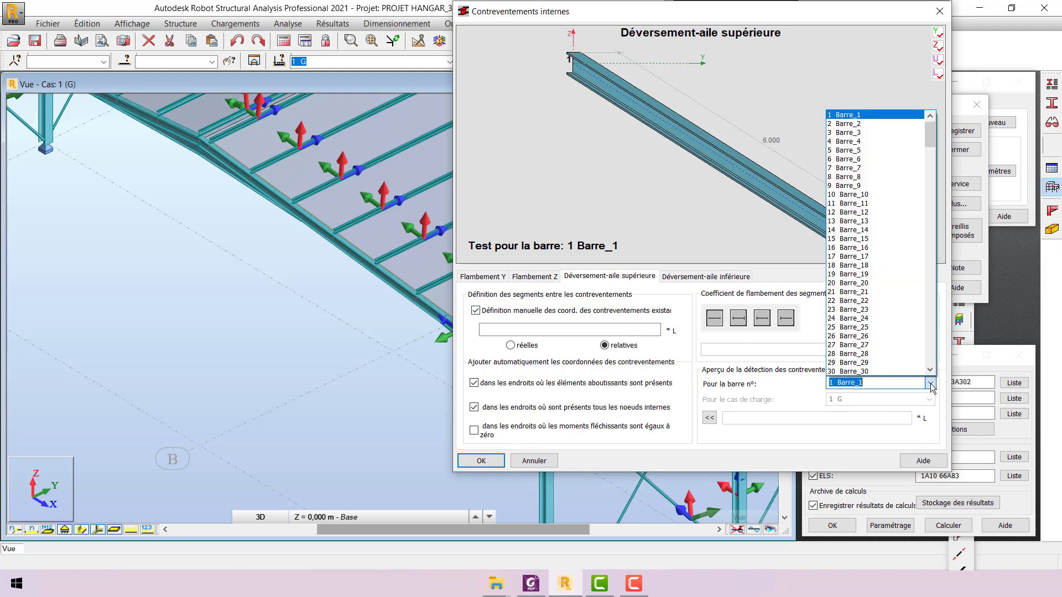
{"action": "left_click", "coordinate": [945, 10]}
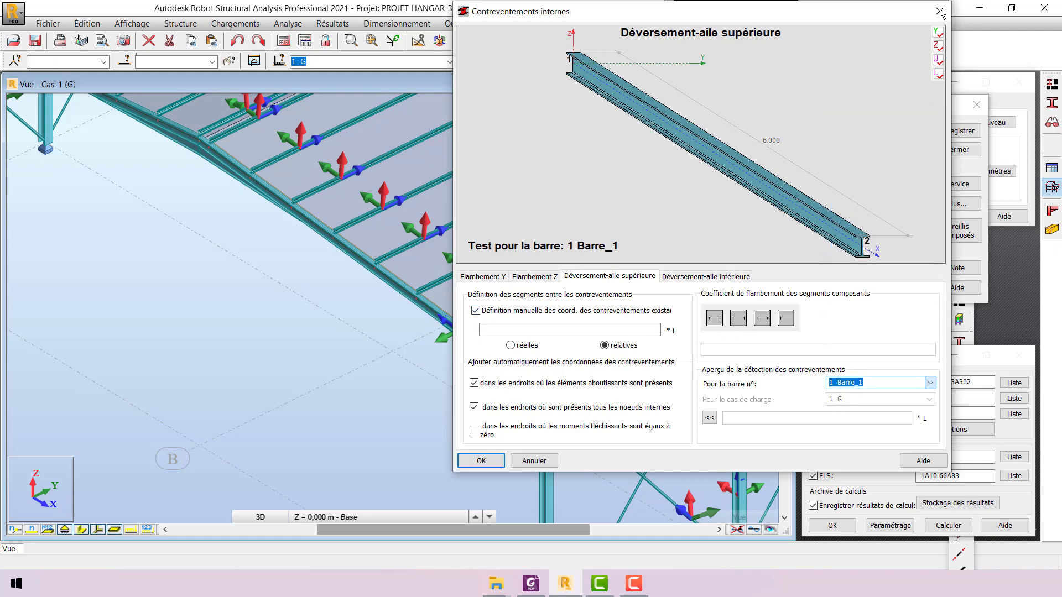
{"action": "left_click", "coordinate": [939, 11]}
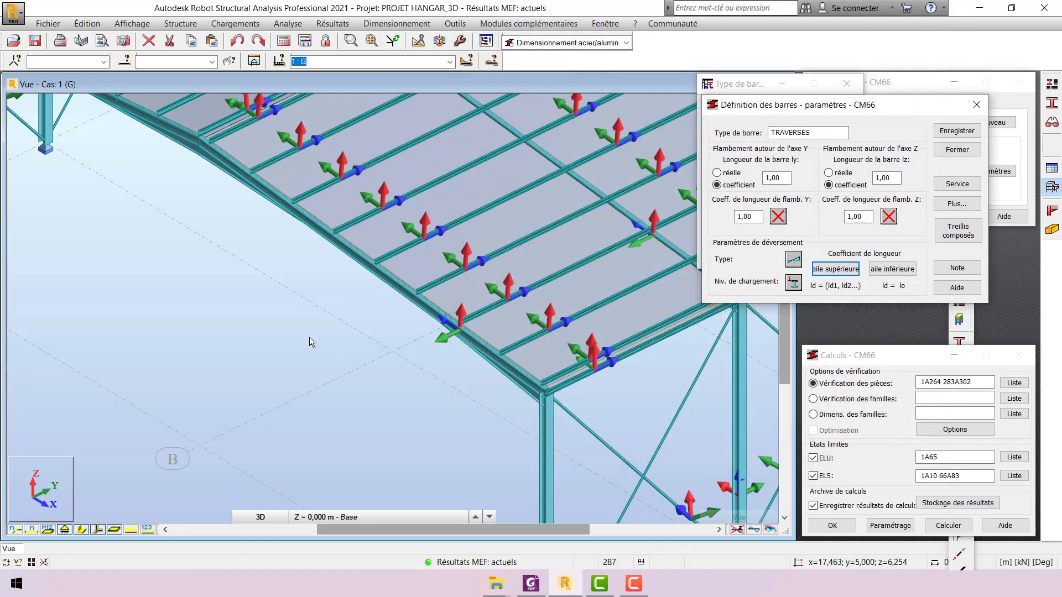
Display the bar numbers in the 3D view to identify the edge rafter
{"action": "left_click", "coordinate": [132, 23]}
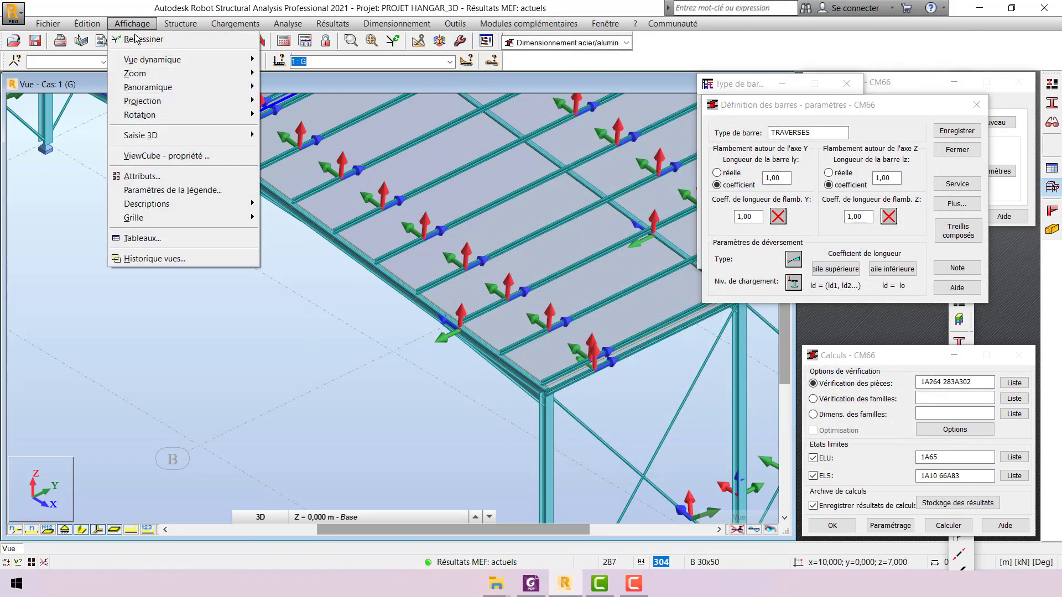
{"action": "left_click", "coordinate": [166, 176]}
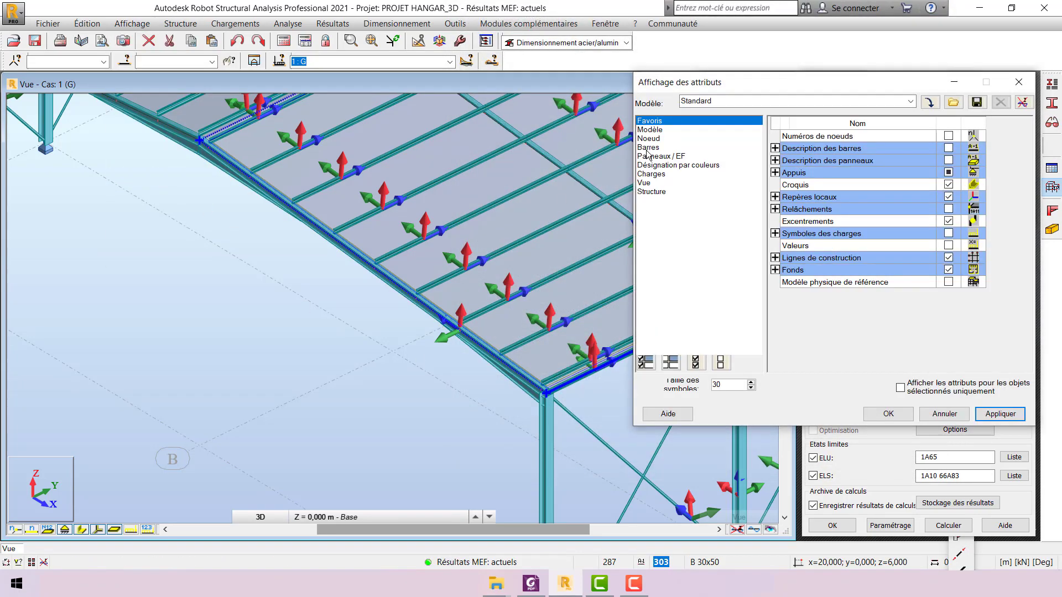
{"action": "left_click", "coordinate": [649, 147]}
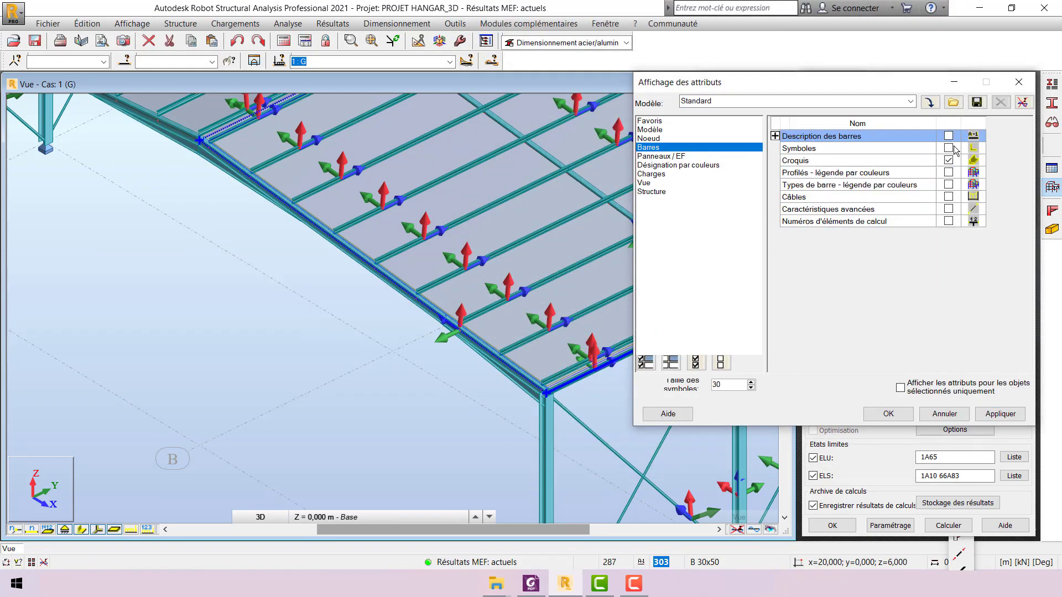
{"action": "left_click", "coordinate": [775, 136]}
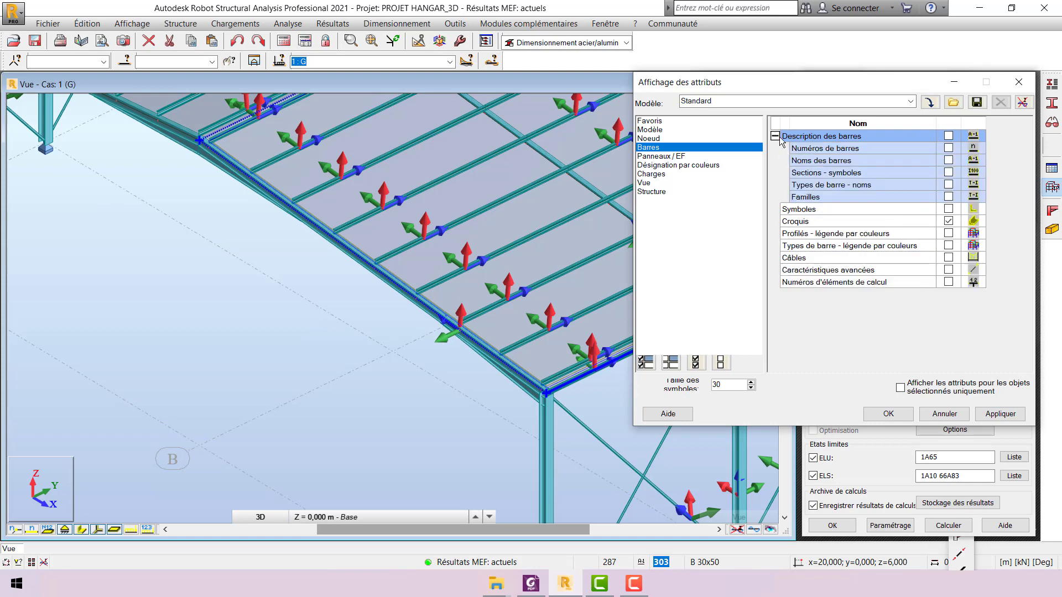
{"action": "left_click", "coordinate": [949, 149]}
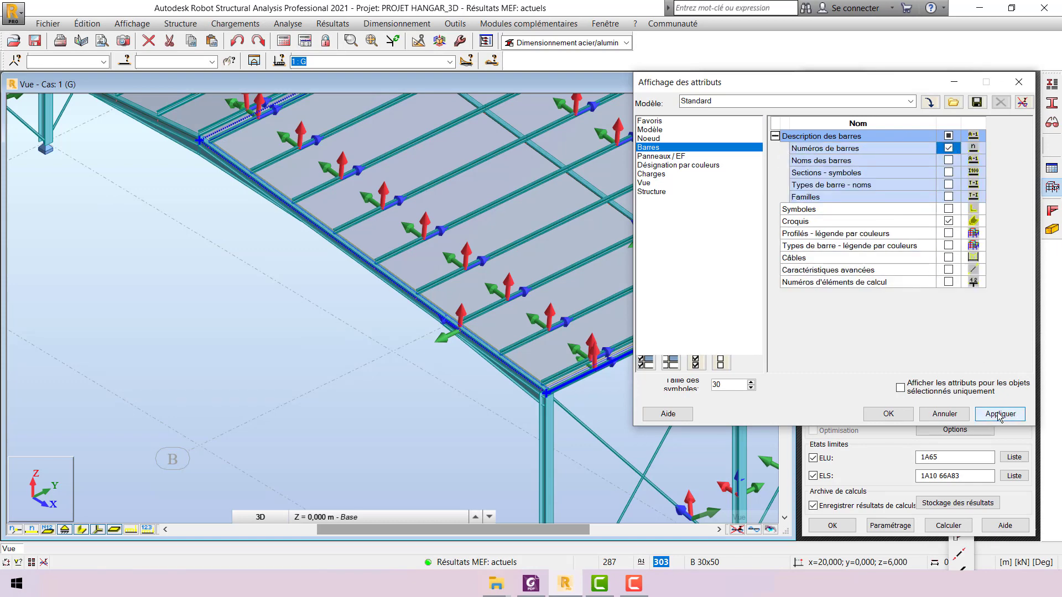
{"action": "left_click", "coordinate": [999, 414]}
{"action": "left_click", "coordinate": [889, 414]}
{"action": "scroll", "coordinate": [301, 351], "scroll_direction": "down", "scroll_amount": 2}
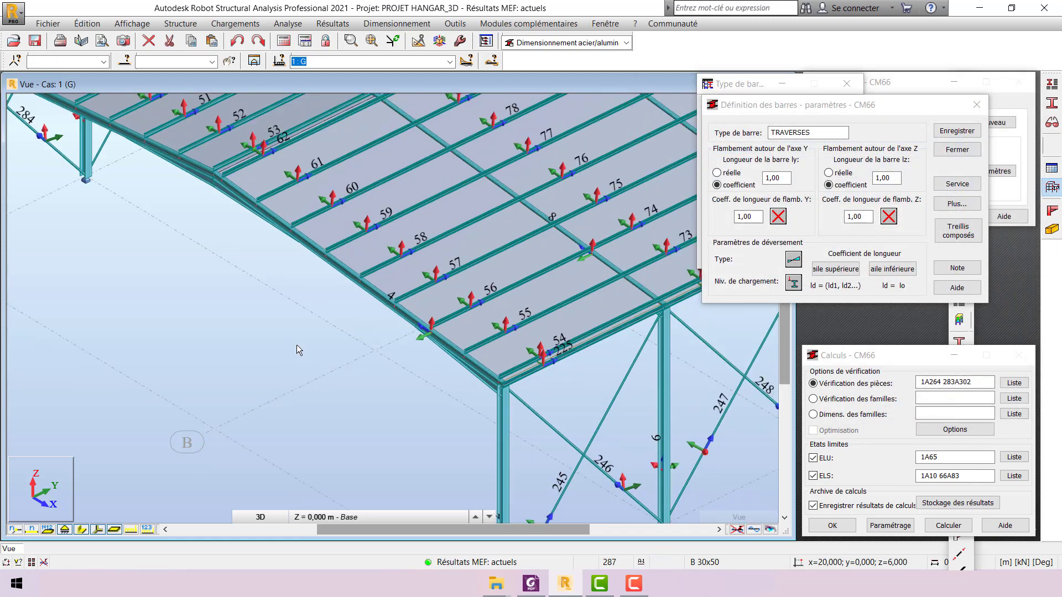
{"action": "left_click", "coordinate": [446, 315]}
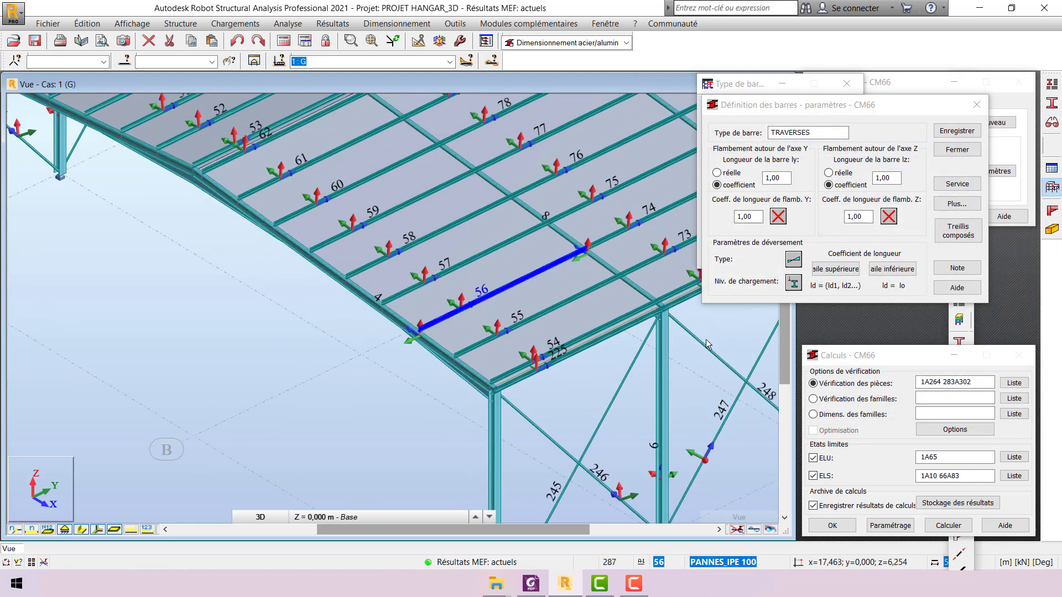
Define intermediate bracings for the upper flange of TRAVERSES, detected automatically at adjoining elements, internal nodes and zero bending moments
{"action": "left_click", "coordinate": [849, 270]}
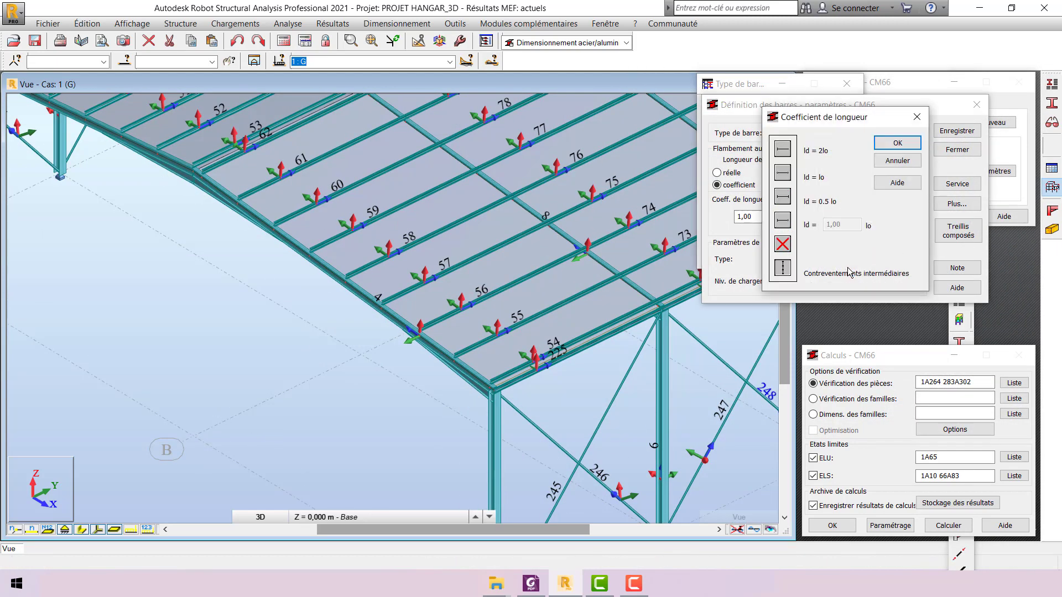
{"action": "left_click", "coordinate": [783, 269]}
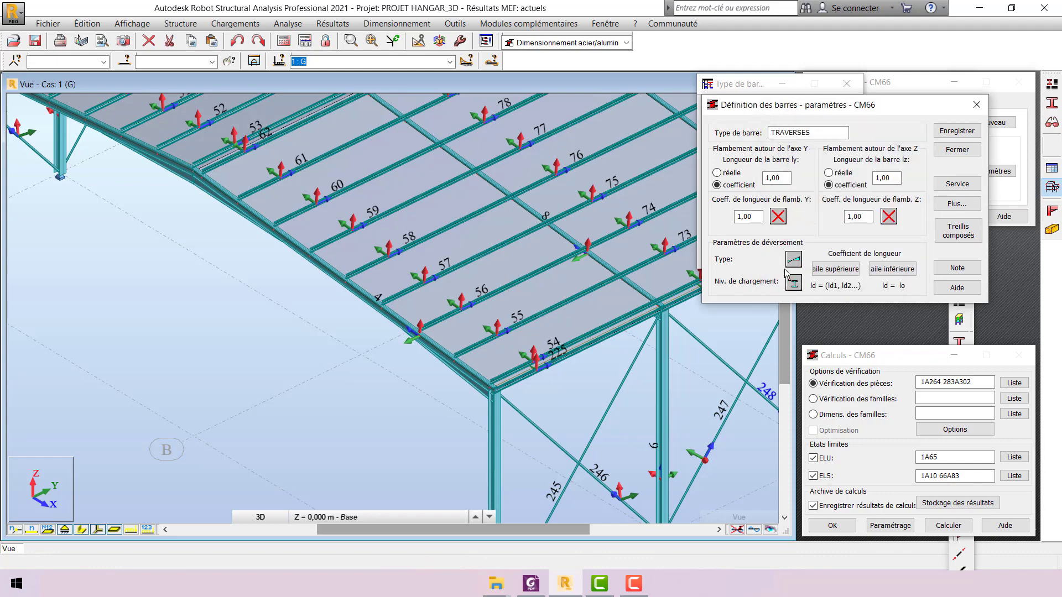
{"action": "left_click", "coordinate": [840, 272]}
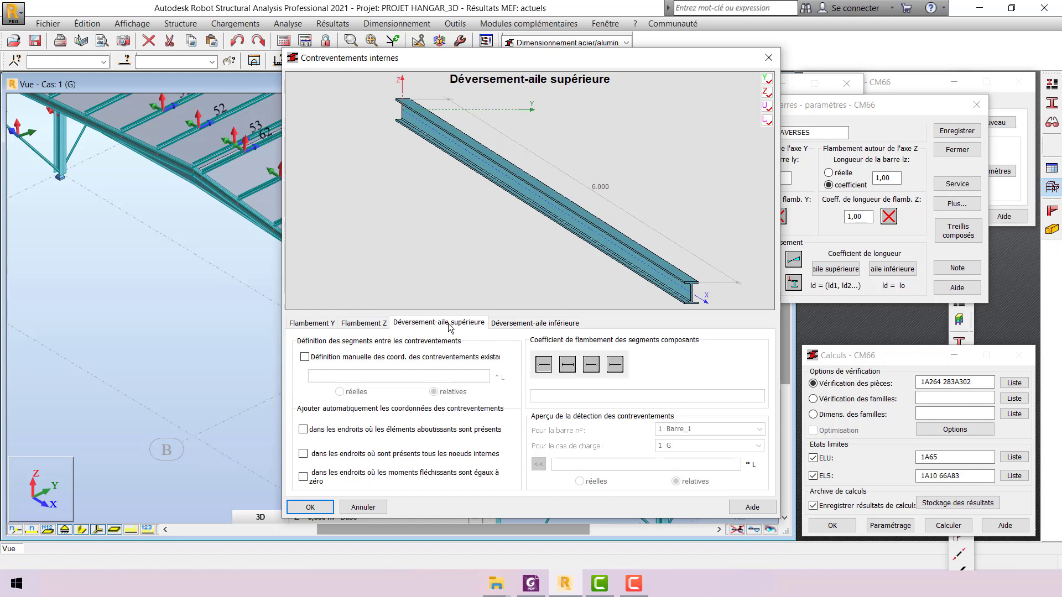
{"action": "left_click", "coordinate": [359, 430]}
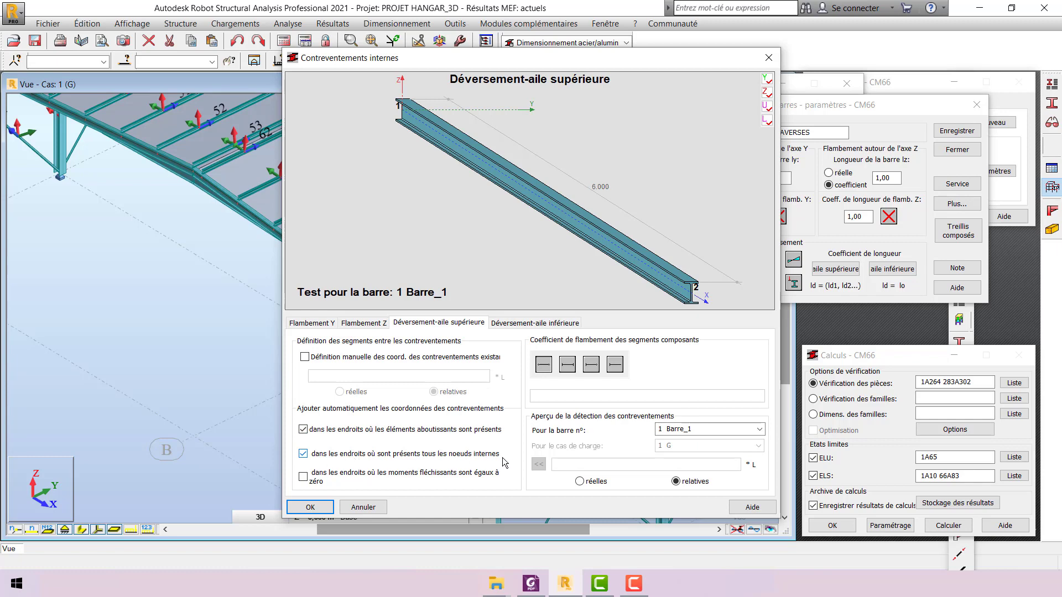
{"action": "left_click", "coordinate": [304, 477]}
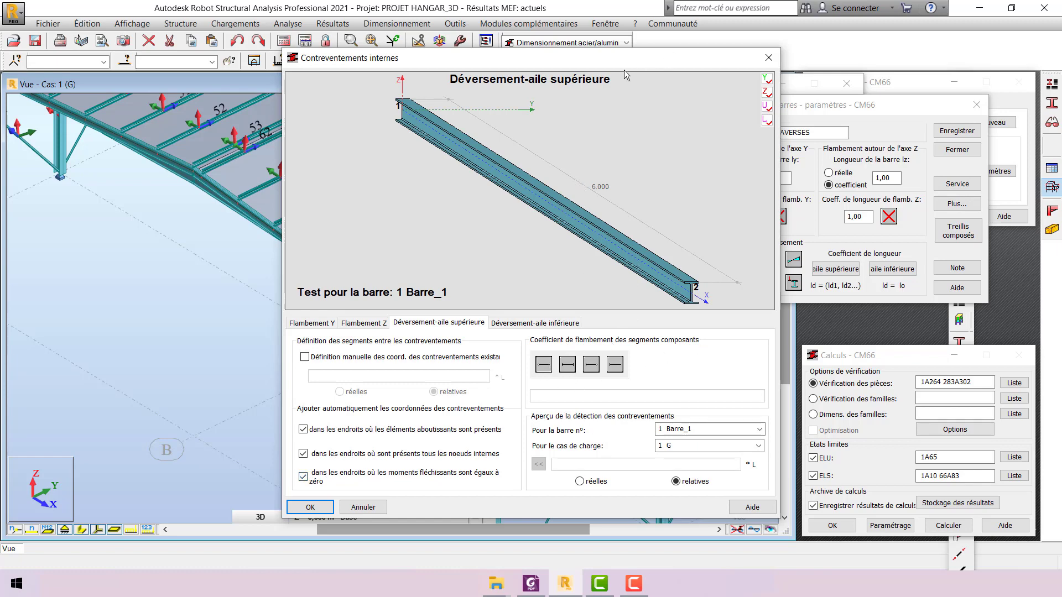
Preview the upper-flange bracing detection on the edge rafter, bar 4
{"action": "left_click_drag", "start_coordinate": [662, 62], "coordinate": [910, 75]}
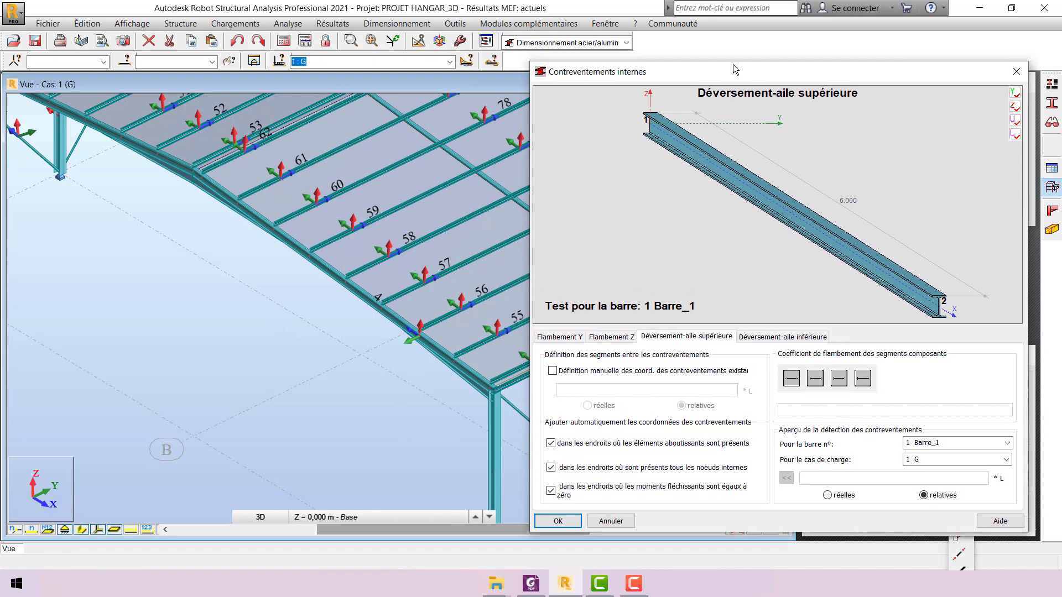
{"action": "left_click_drag", "start_coordinate": [689, 65], "coordinate": [569, 29]}
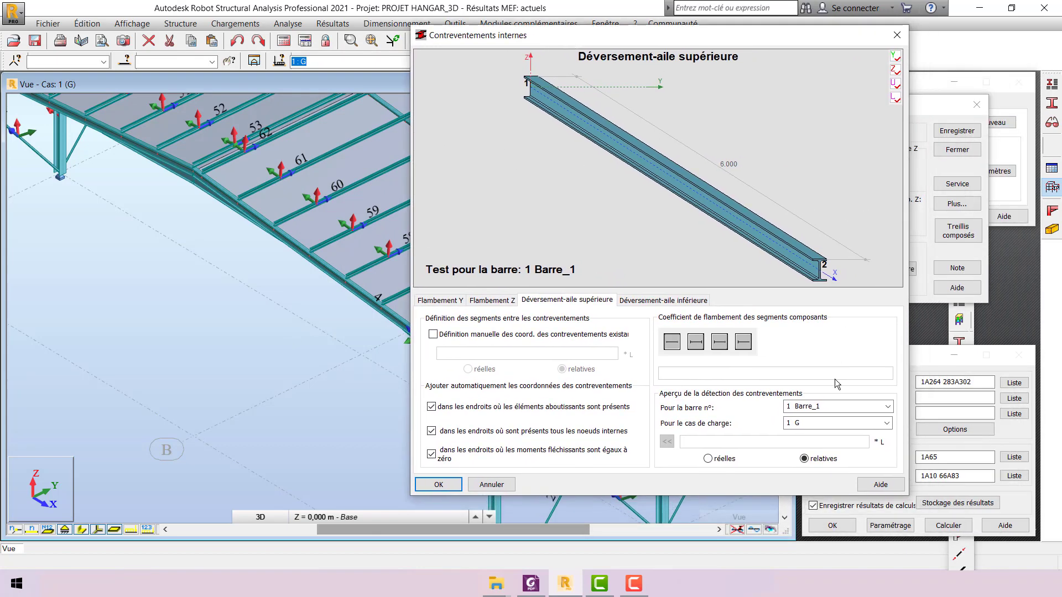
{"action": "left_click", "coordinate": [888, 407]}
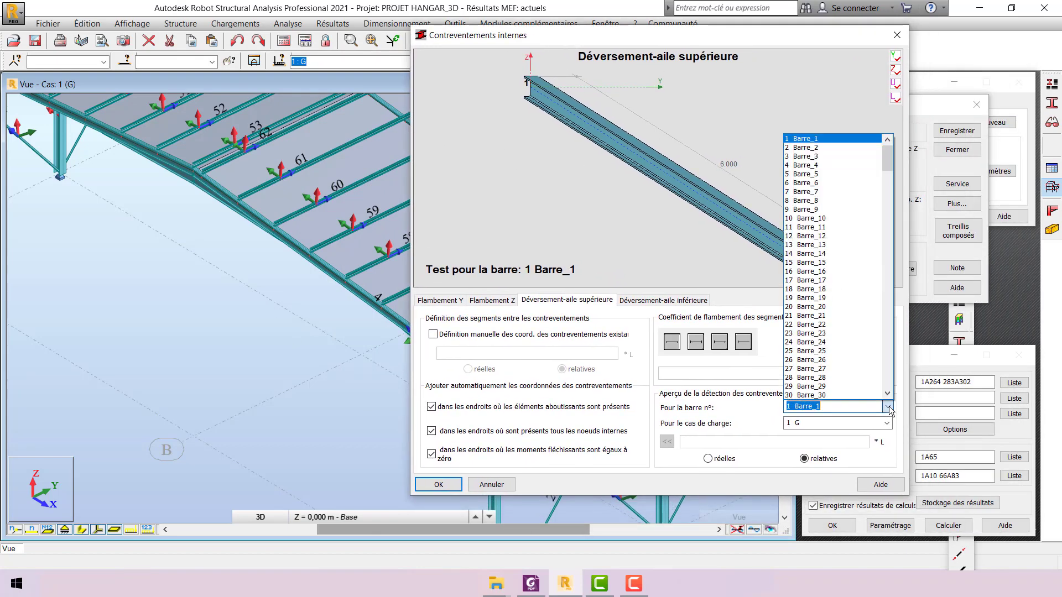
{"action": "left_click", "coordinate": [821, 164]}
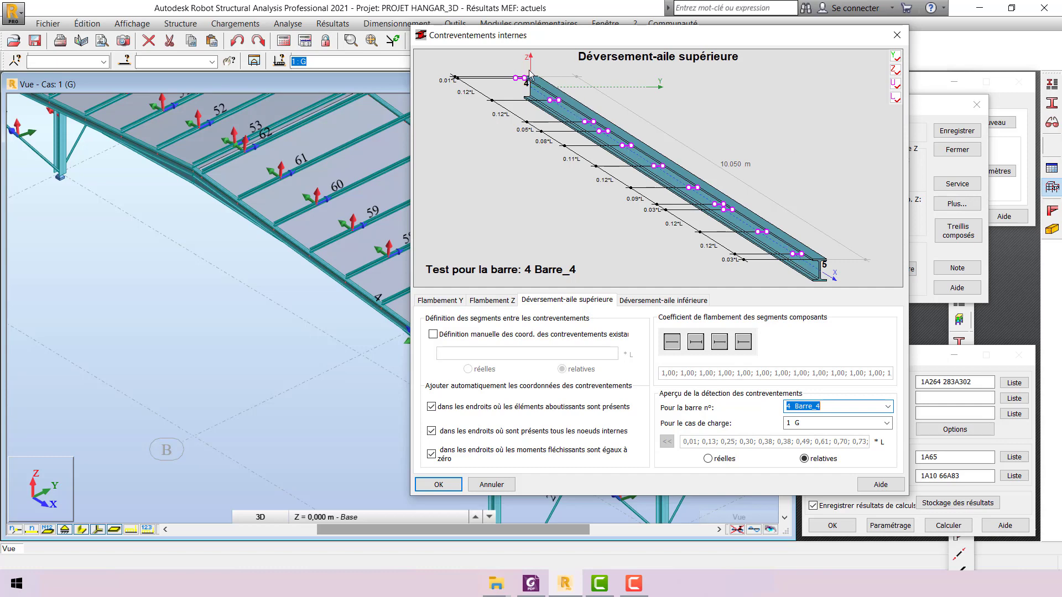
Accept the upper-flange bracings and the L/200 member deflection limits in y and z, and save the TRAVERSES member type
{"action": "left_click", "coordinate": [439, 485]}
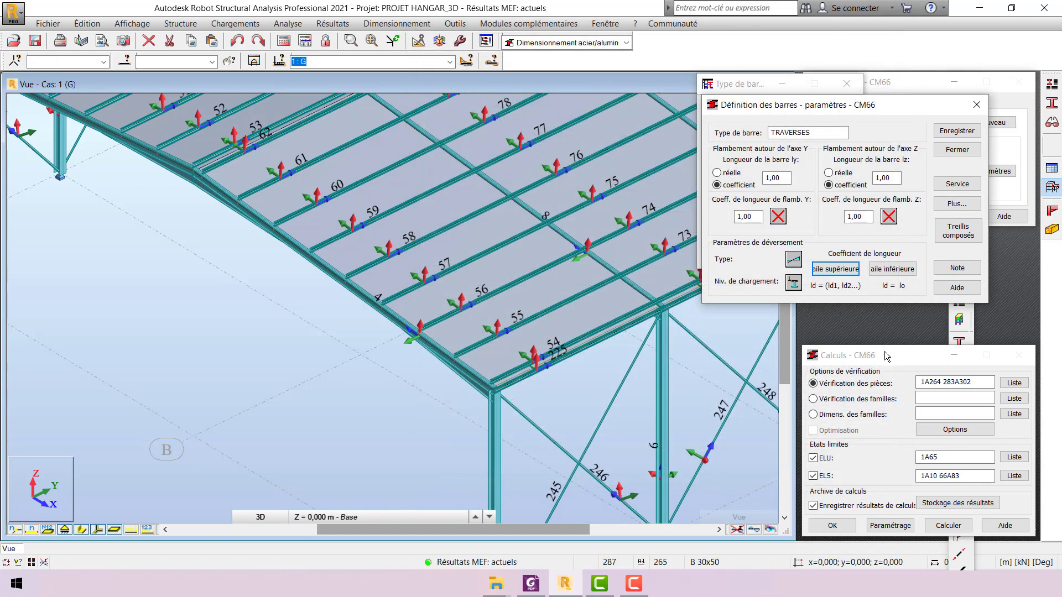
{"action": "left_click", "coordinate": [958, 184]}
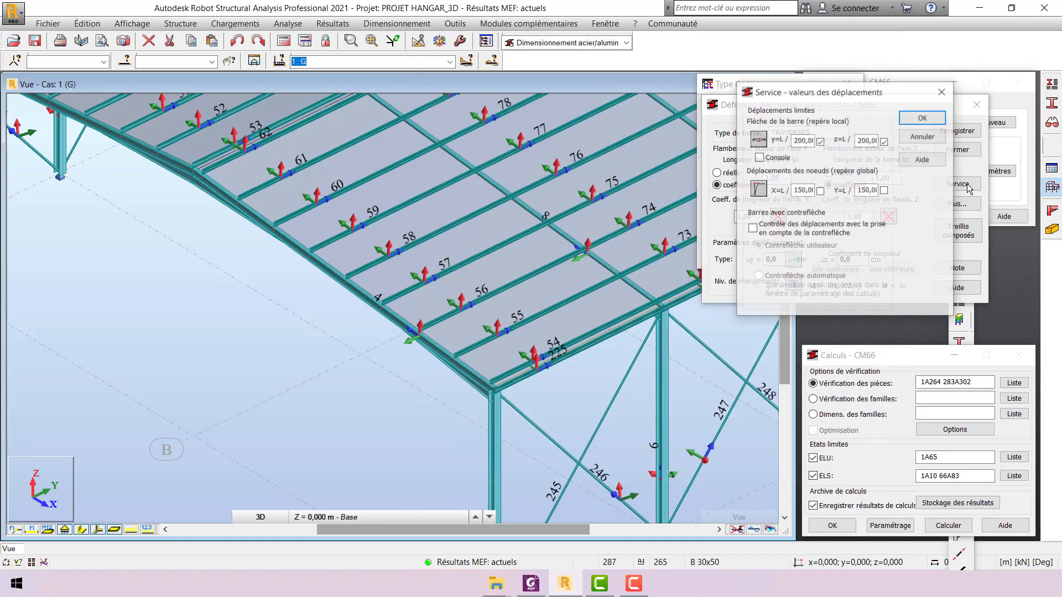
{"action": "left_click", "coordinate": [934, 120]}
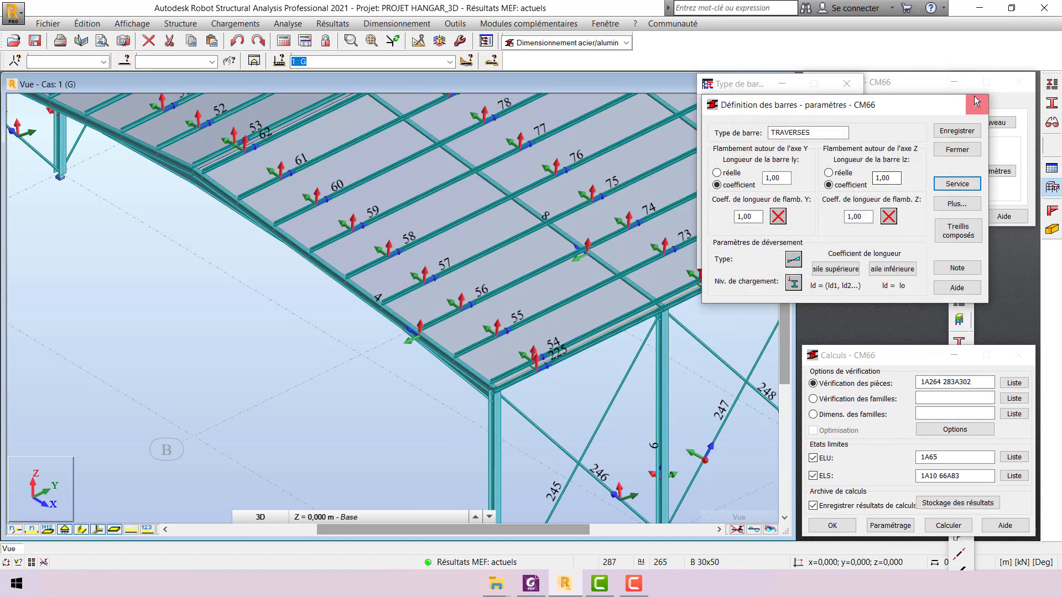
{"action": "left_click", "coordinate": [972, 134]}
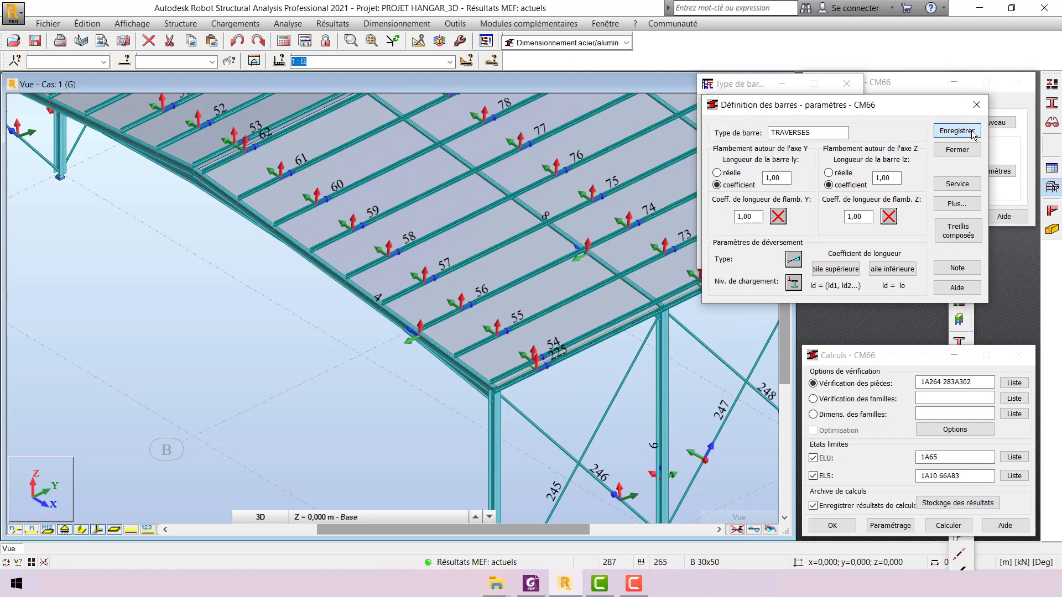
{"action": "left_click", "coordinate": [973, 134]}
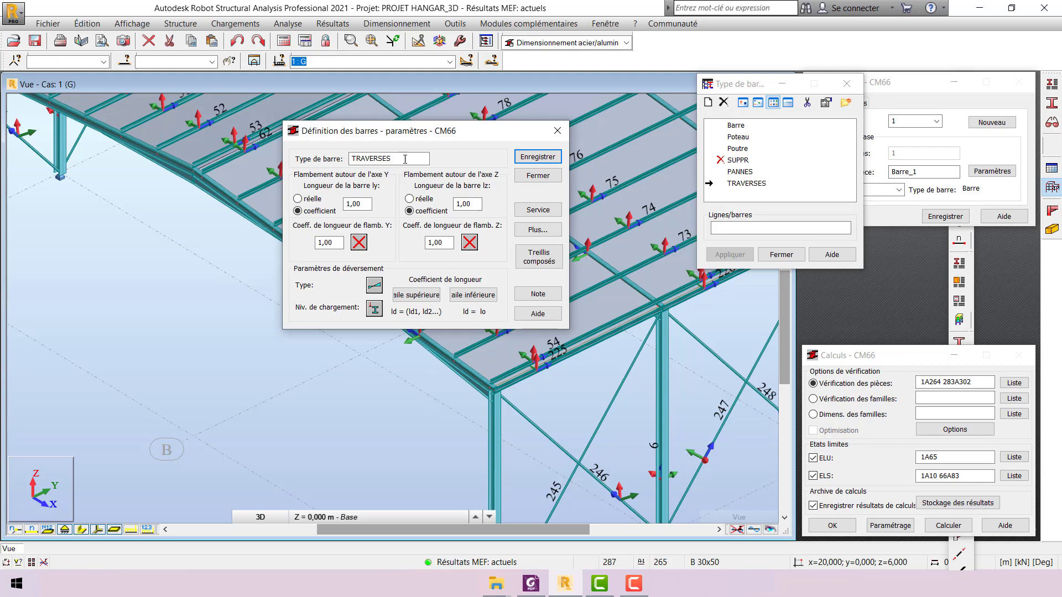
Create and save a new member type named POTEAUX, and close its definition
{"action": "left_click_drag", "start_coordinate": [403, 160], "coordinate": [350, 161]}
{"action": "type", "text": "POTEAUX"}
{"action": "left_click_drag", "start_coordinate": [448, 131], "coordinate": [440, 110]}
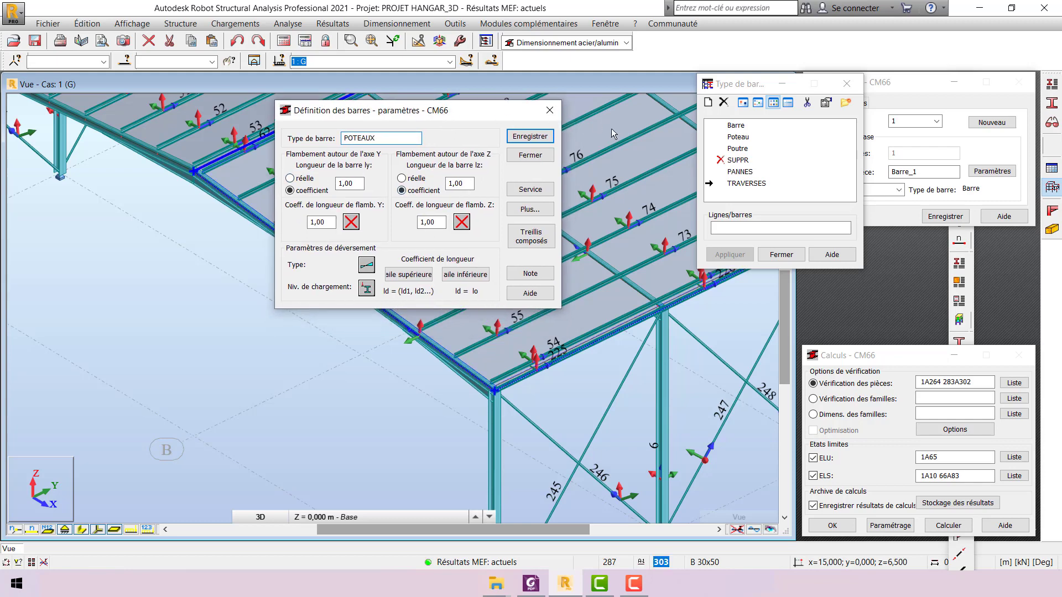
{"action": "left_click", "coordinate": [529, 138]}
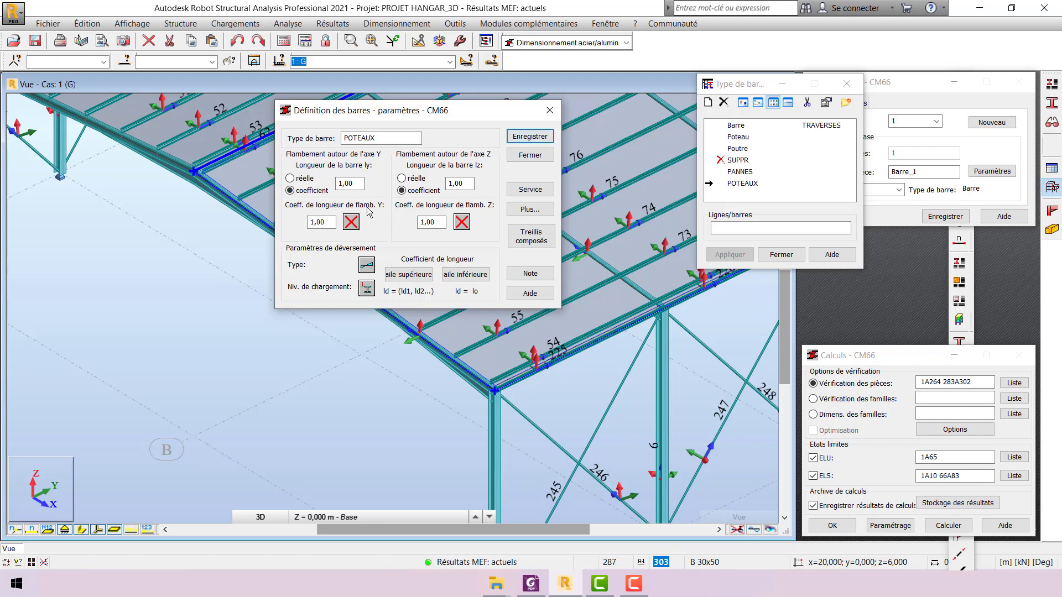
{"action": "left_click", "coordinate": [547, 115]}
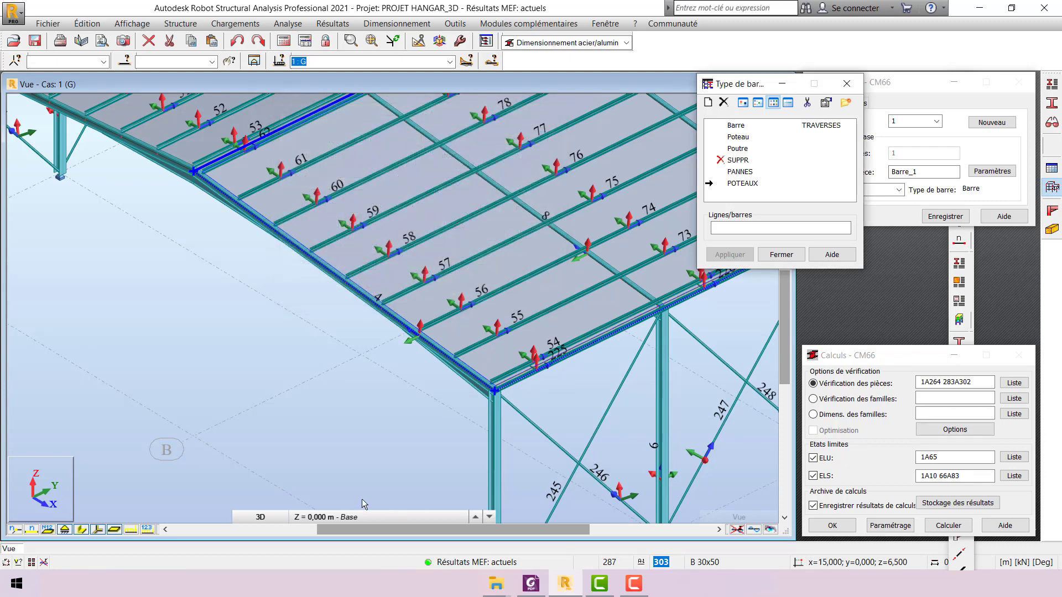
Inspect the corner column, bar 2, in the 3D view and open the POTEAUX member type for editing
{"action": "scroll", "coordinate": [391, 244], "scroll_direction": "down", "scroll_amount": 5}
{"action": "scroll", "coordinate": [443, 405], "scroll_direction": "up", "scroll_amount": 3}
{"action": "scroll", "coordinate": [447, 402], "scroll_direction": "up", "scroll_amount": 2}
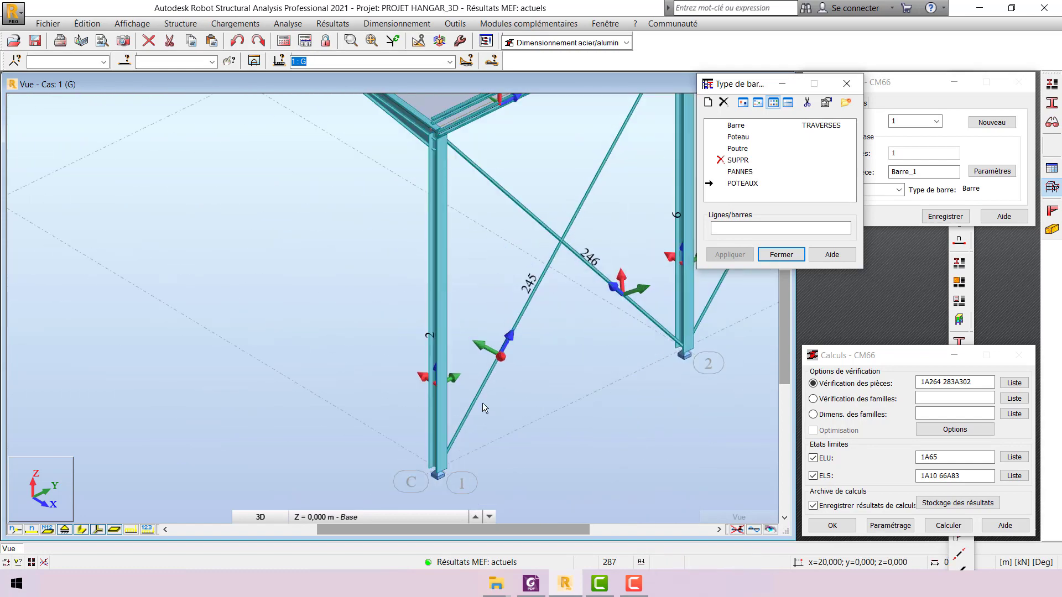
{"action": "scroll", "coordinate": [381, 413], "scroll_direction": "down", "scroll_amount": 1}
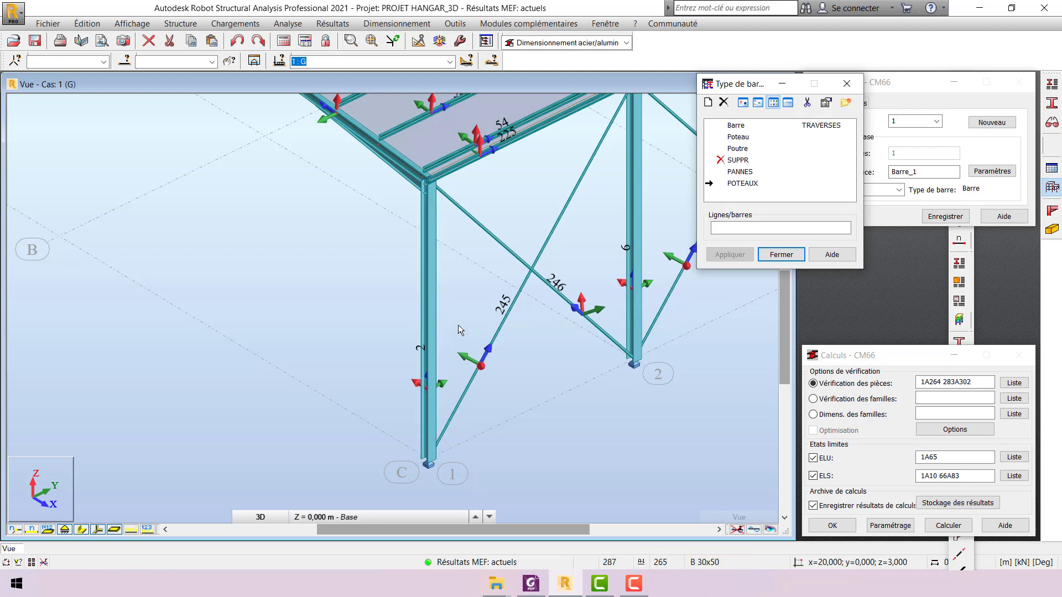
{"action": "scroll", "coordinate": [450, 386], "scroll_direction": "up", "scroll_amount": 1}
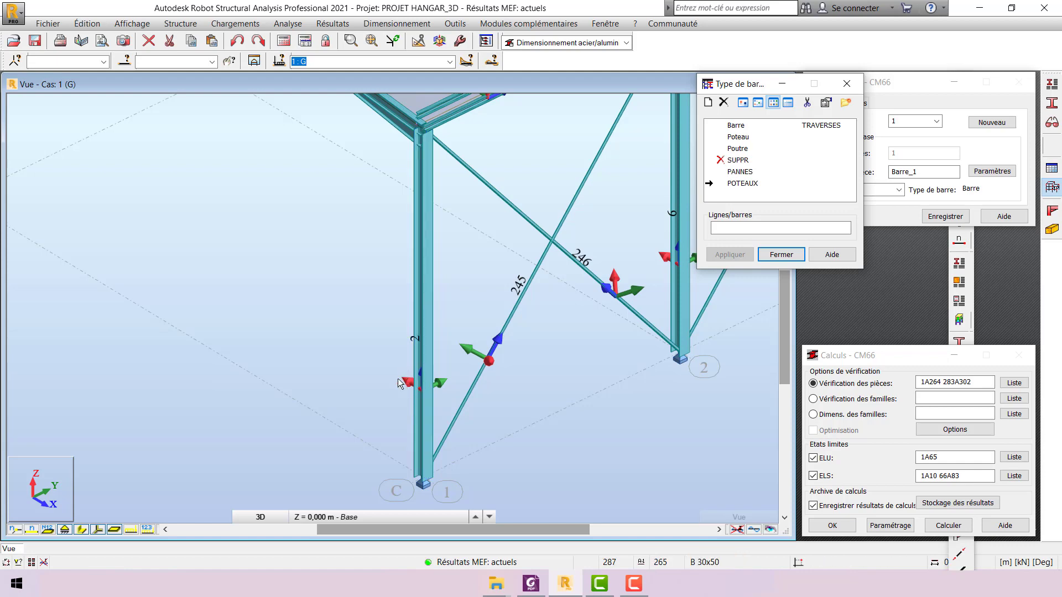
{"action": "scroll", "coordinate": [366, 400], "scroll_direction": "down", "scroll_amount": 2}
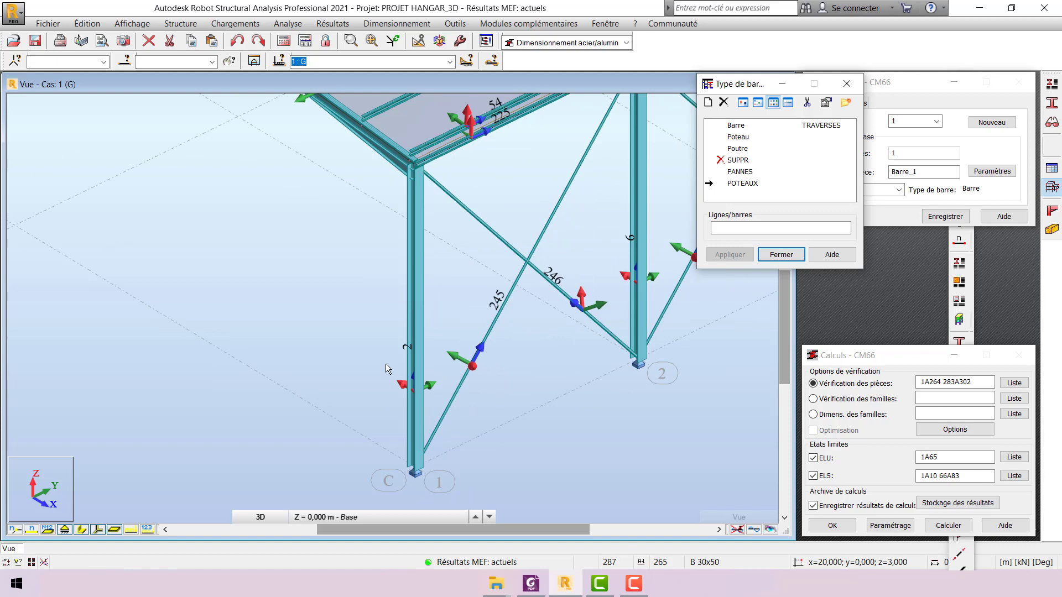
{"action": "left_click", "coordinate": [413, 356]}
{"action": "double_click", "coordinate": [746, 184]}
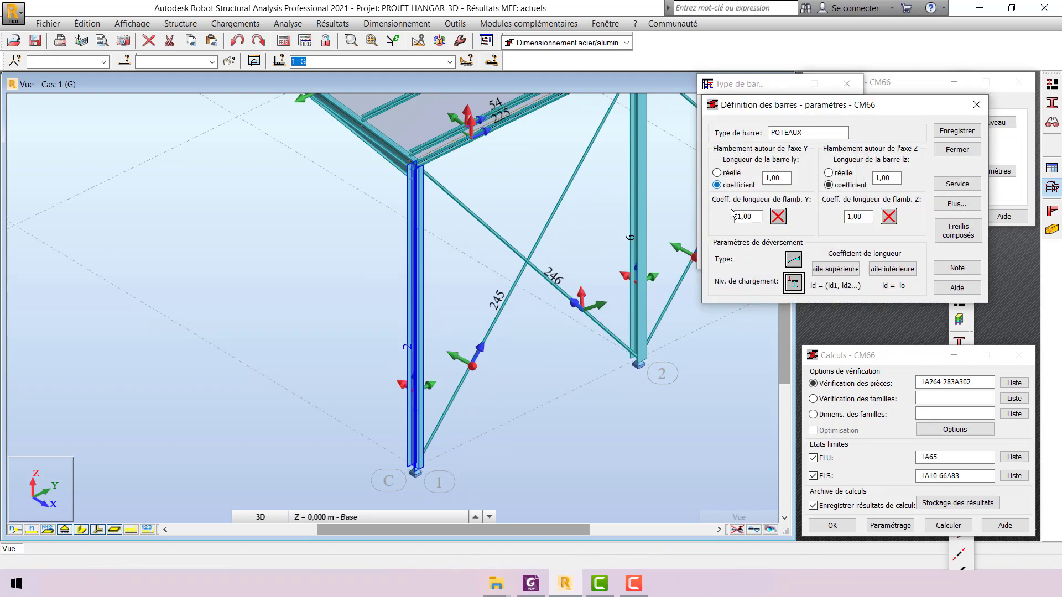
Try the automatic Y-axis buckling condition with a single adjoining bar for POTEAUX
{"action": "left_click", "coordinate": [779, 216]}
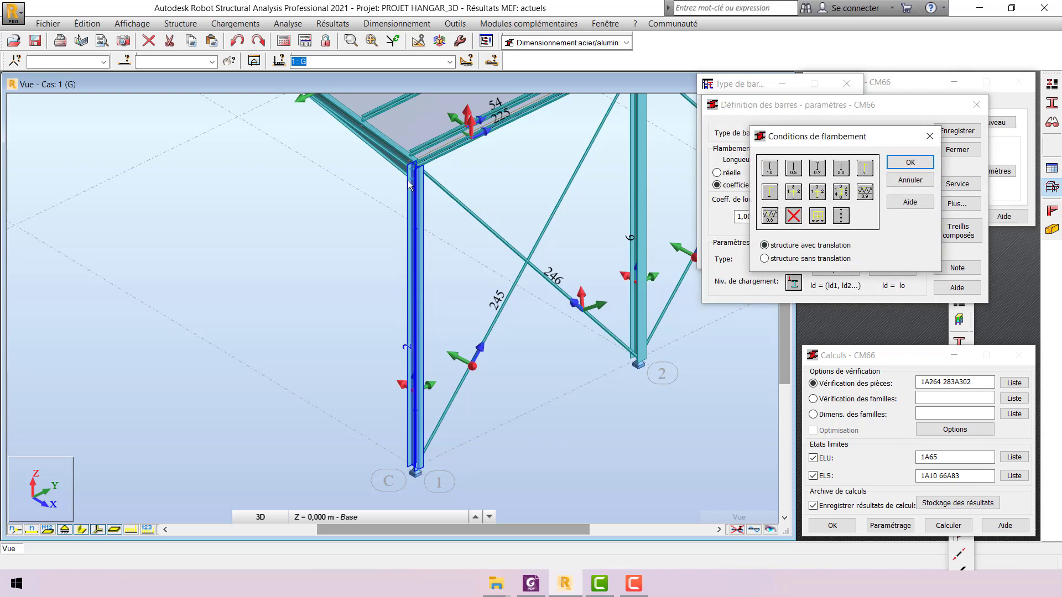
{"action": "double_click", "coordinate": [866, 170]}
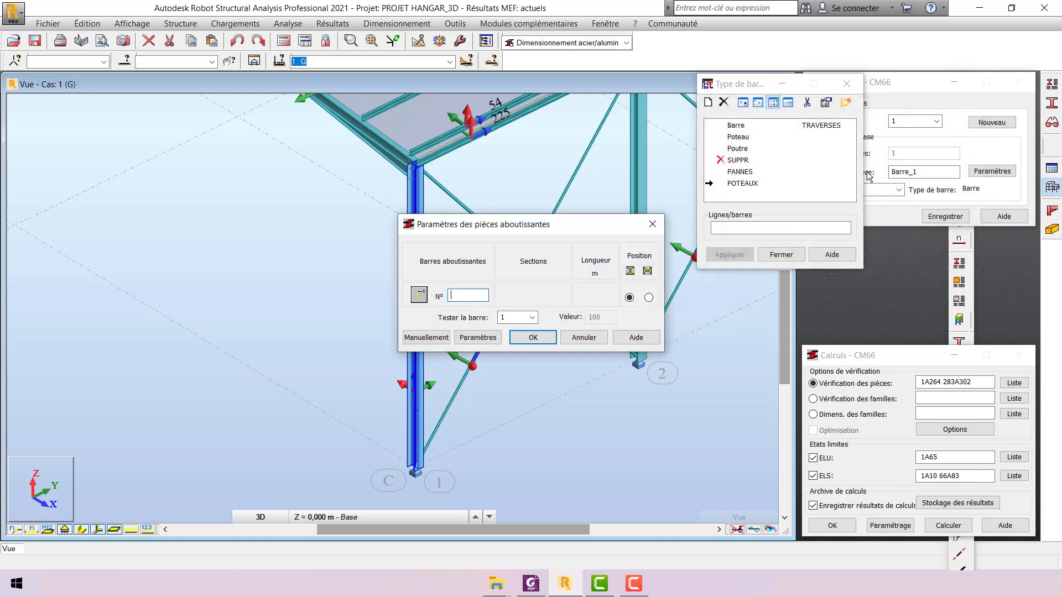
{"action": "scroll", "coordinate": [526, 377], "scroll_direction": "down", "scroll_amount": 3}
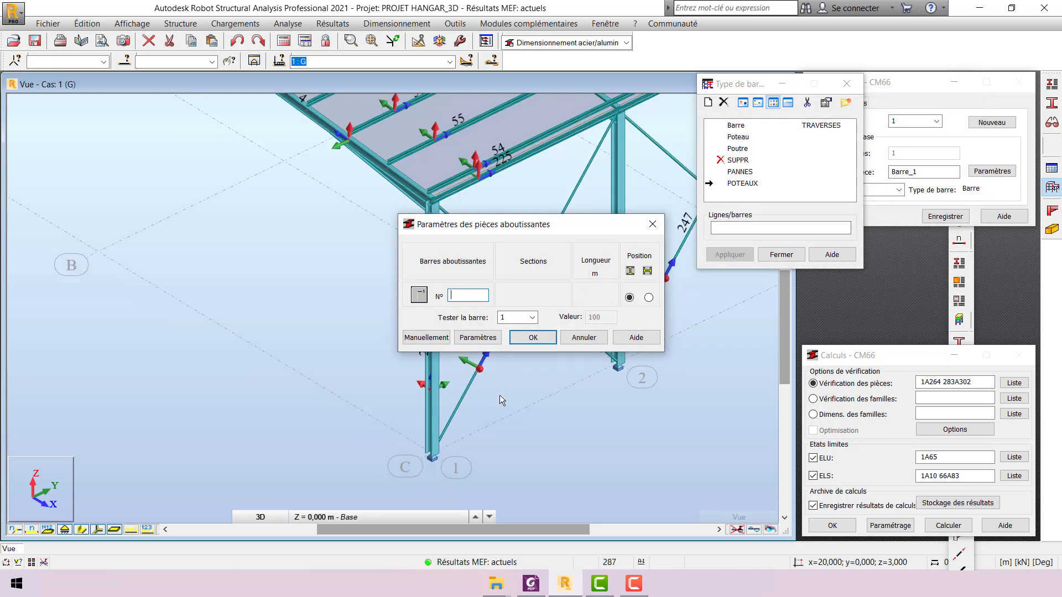
{"action": "scroll", "coordinate": [267, 382], "scroll_direction": "down", "scroll_amount": 3}
{"action": "scroll", "coordinate": [344, 333], "scroll_direction": "up", "scroll_amount": 3}
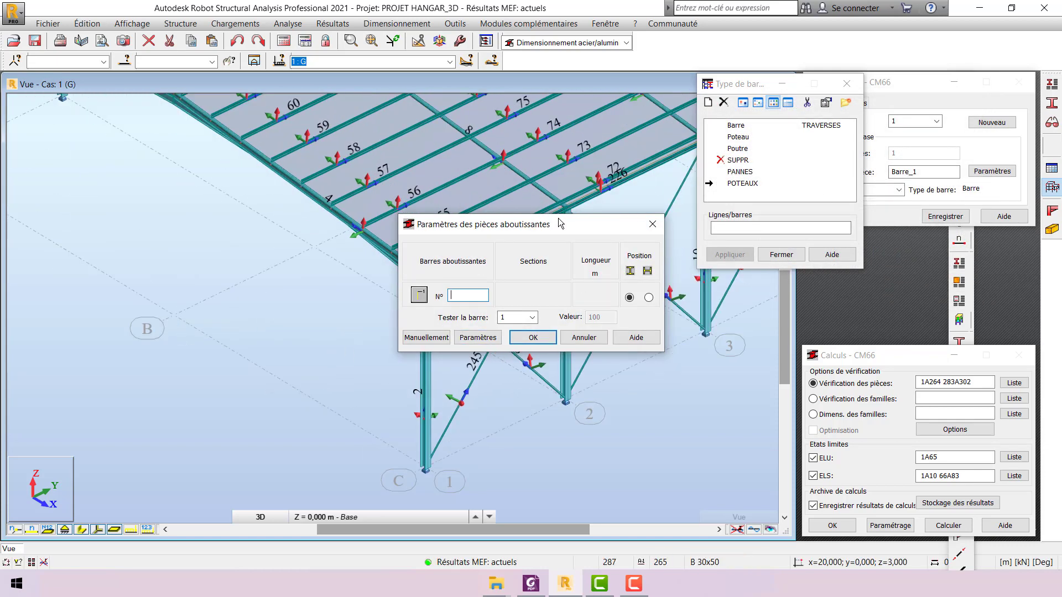
{"action": "left_click_drag", "start_coordinate": [537, 223], "coordinate": [725, 225]}
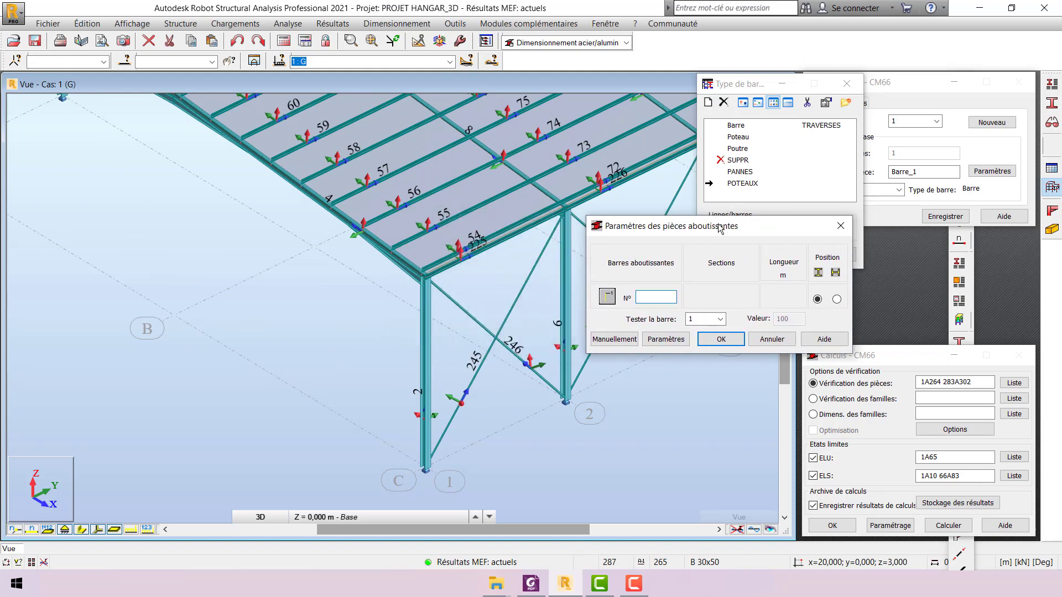
{"action": "left_click", "coordinate": [839, 226]}
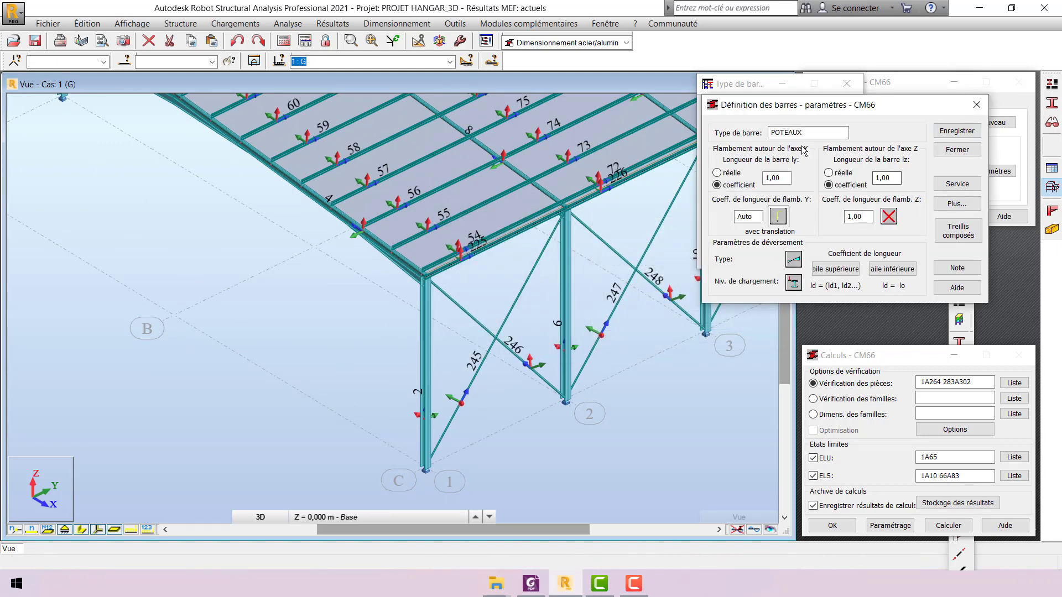
Set the Y-axis buckling of POTEAUX to the automatic condition with three adjoining-bar slots, structure with translation, assigning bars 226 and 225
{"action": "left_click", "coordinate": [780, 219]}
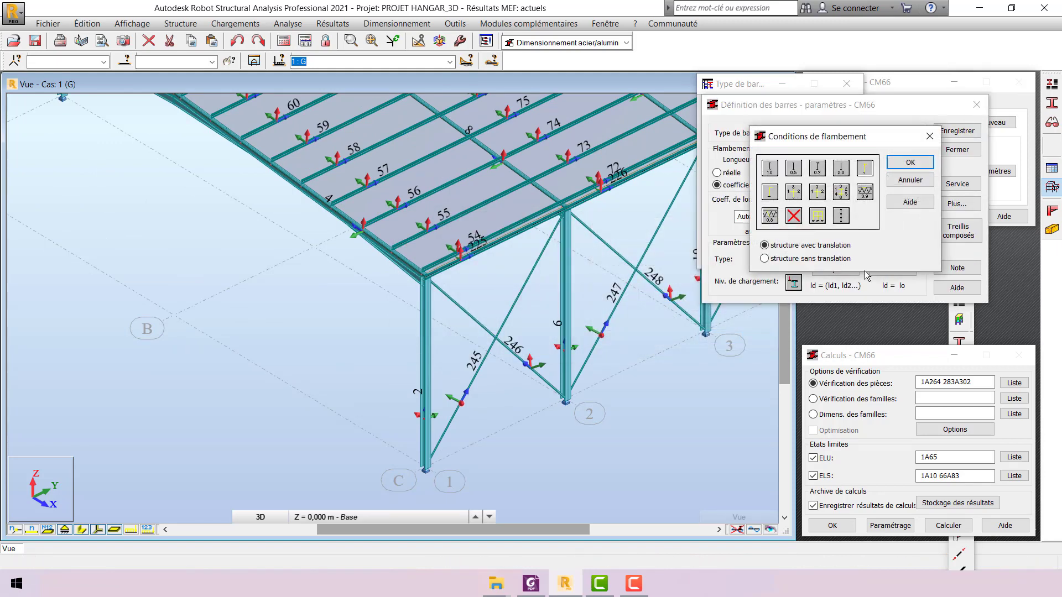
{"action": "left_click", "coordinate": [793, 192]}
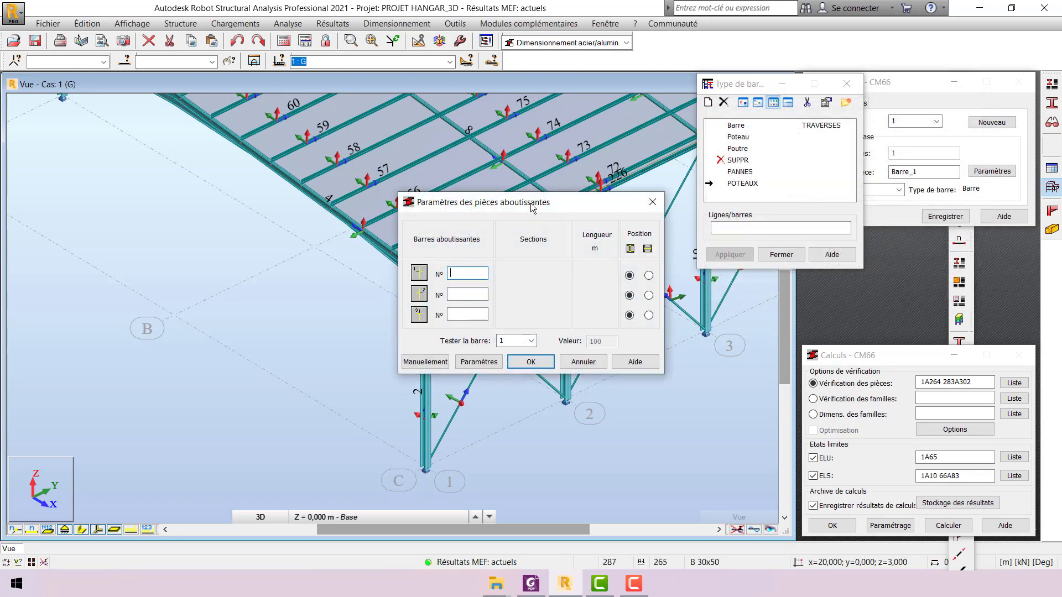
{"action": "left_click_drag", "start_coordinate": [532, 207], "coordinate": [833, 180]}
{"action": "scroll", "coordinate": [293, 345], "scroll_direction": "down", "scroll_amount": 2}
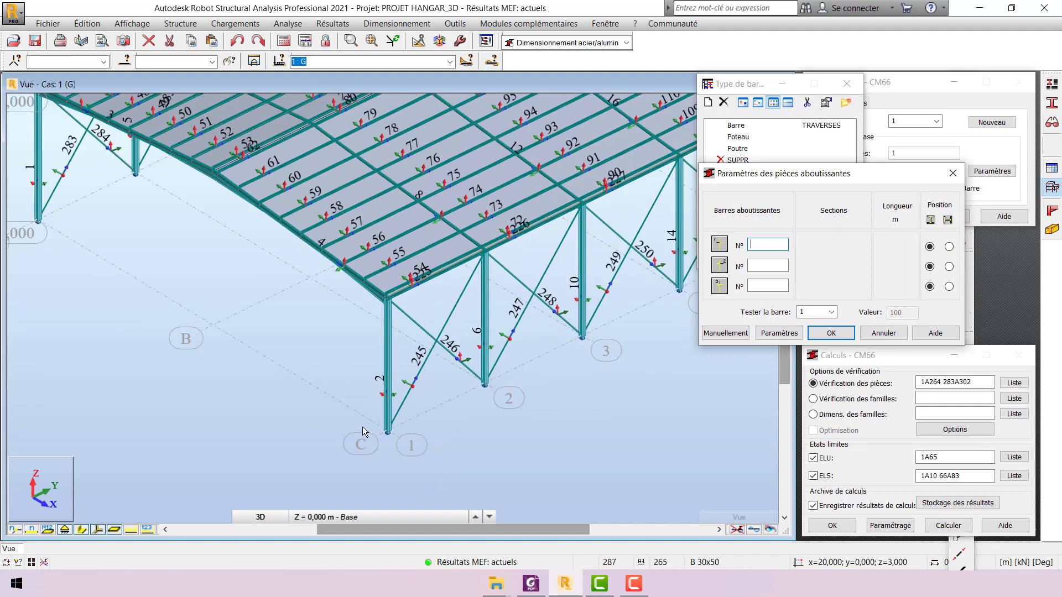
{"action": "scroll", "coordinate": [363, 427], "scroll_direction": "up", "scroll_amount": 2}
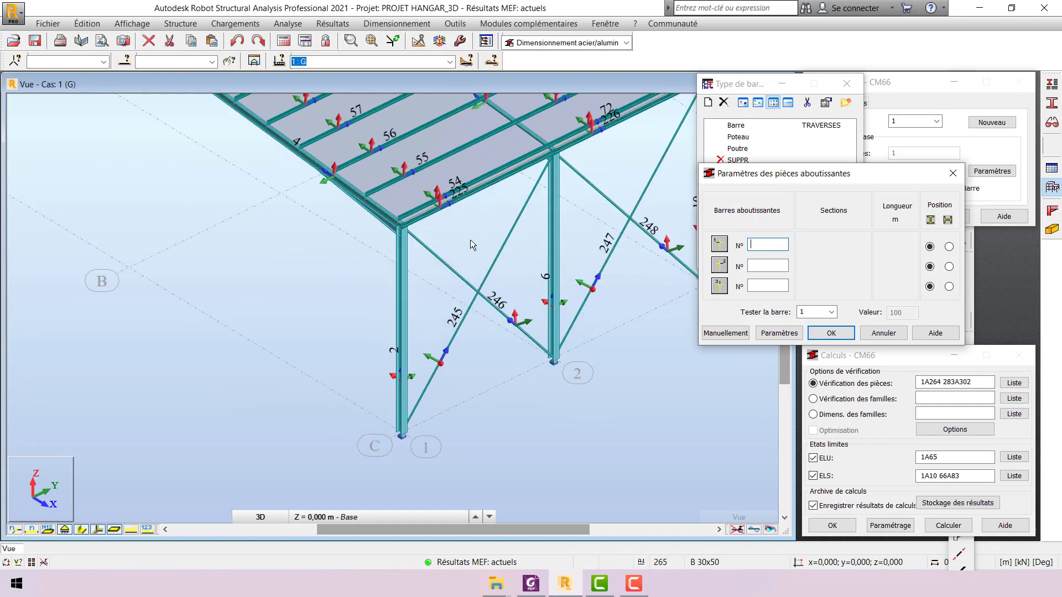
{"action": "scroll", "coordinate": [343, 399], "scroll_direction": "down", "scroll_amount": 2}
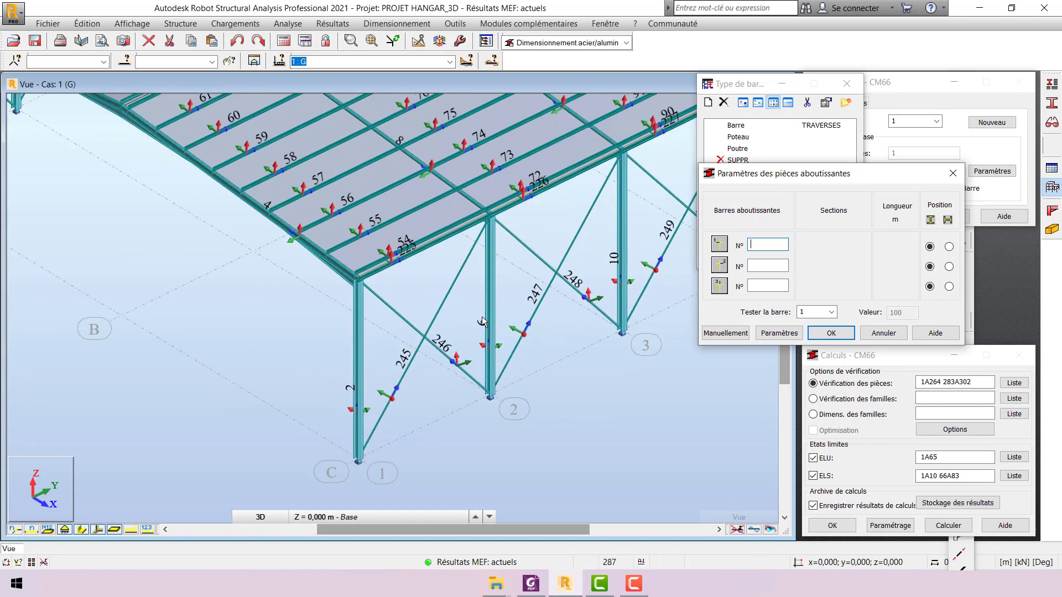
{"action": "scroll", "coordinate": [501, 254], "scroll_direction": "up", "scroll_amount": 3}
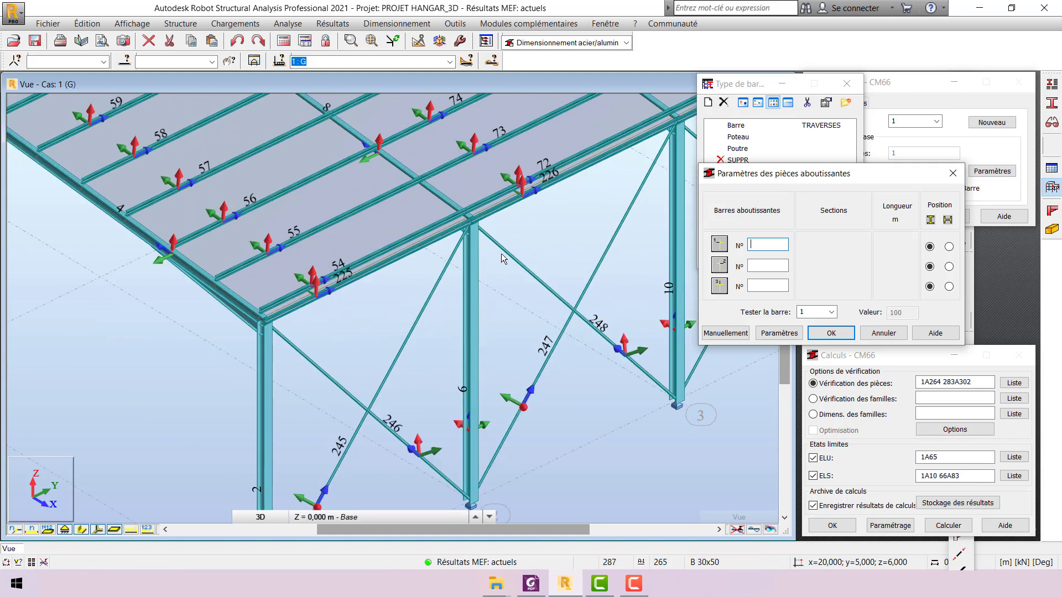
{"action": "scroll", "coordinate": [501, 253], "scroll_direction": "down", "scroll_amount": 1}
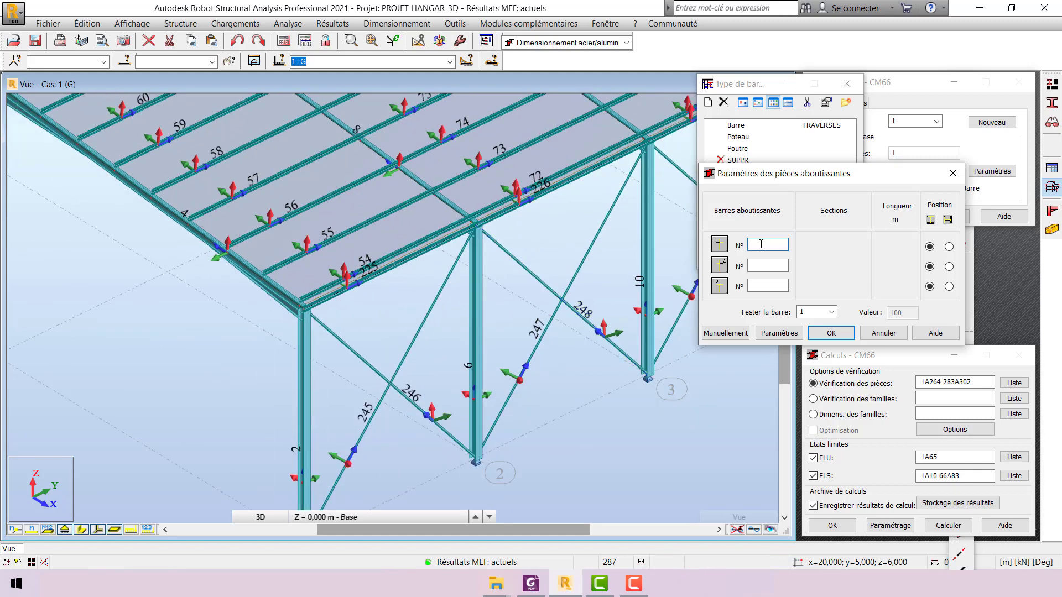
{"action": "left_click", "coordinate": [508, 208]}
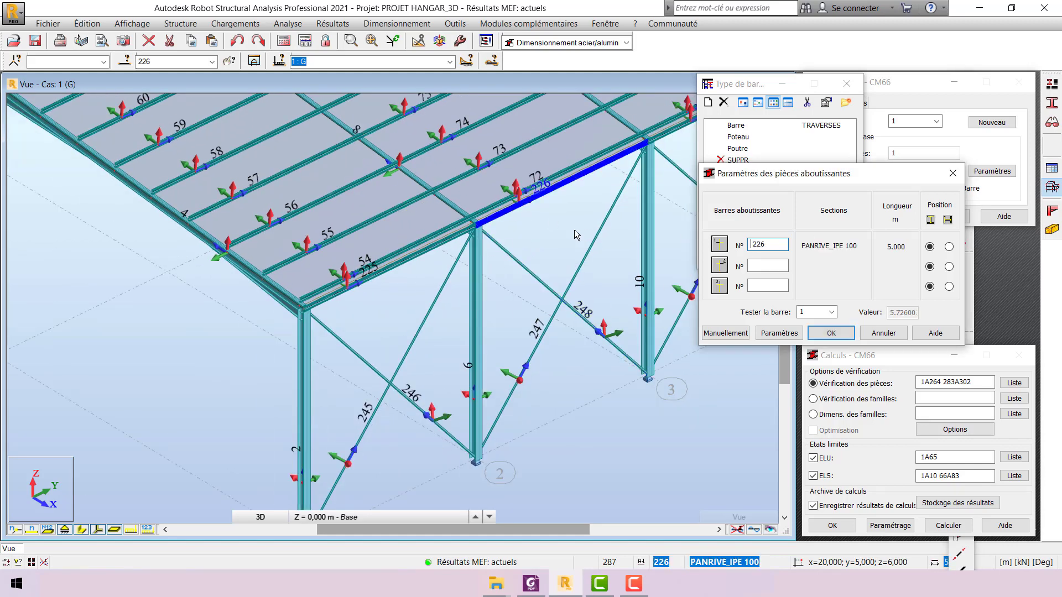
{"action": "left_click", "coordinate": [766, 266]}
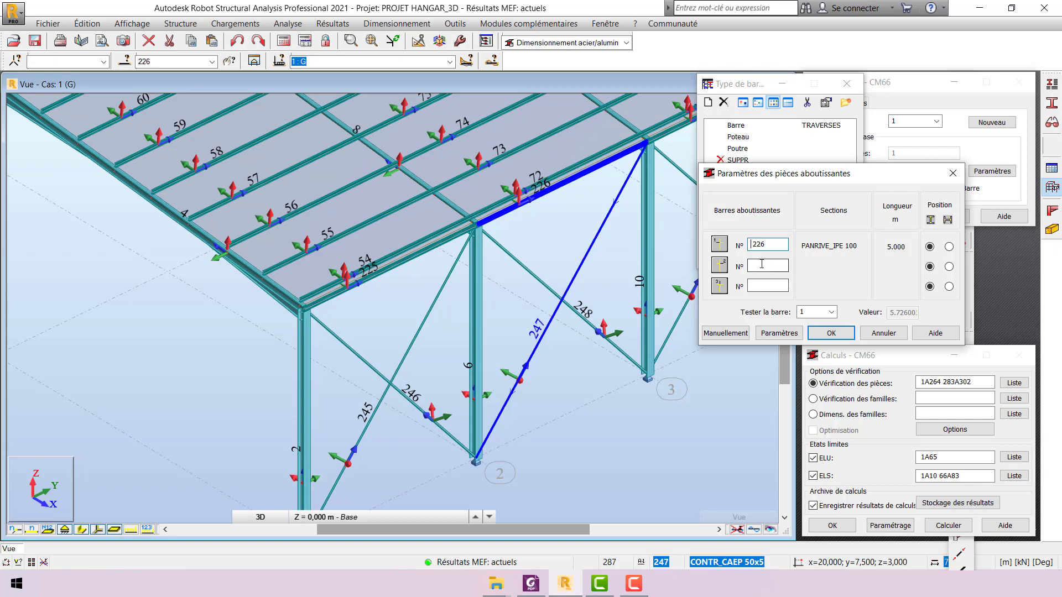
{"action": "left_click", "coordinate": [403, 268]}
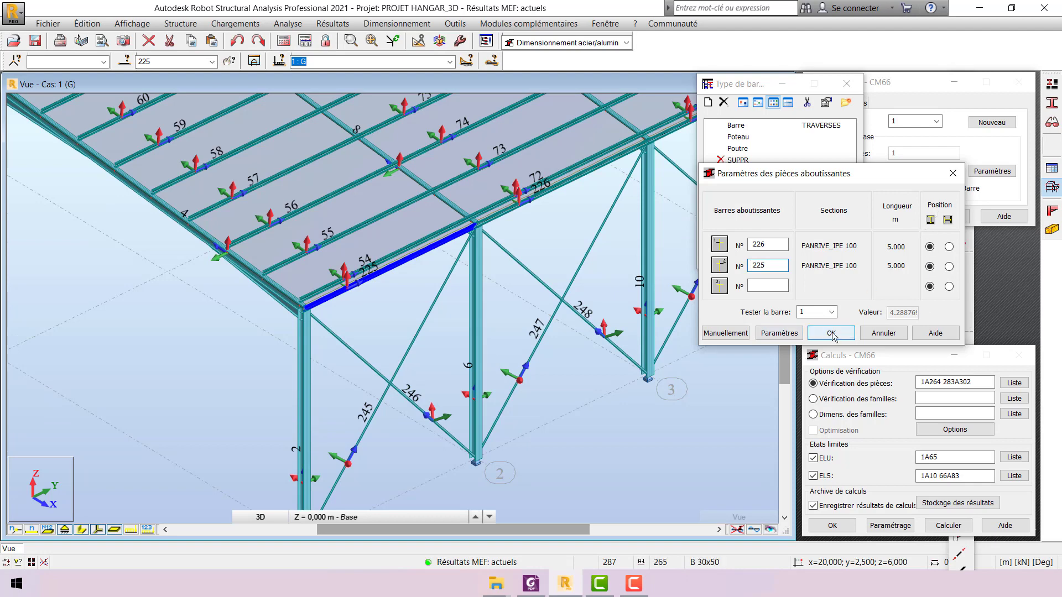
{"action": "left_click", "coordinate": [831, 334]}
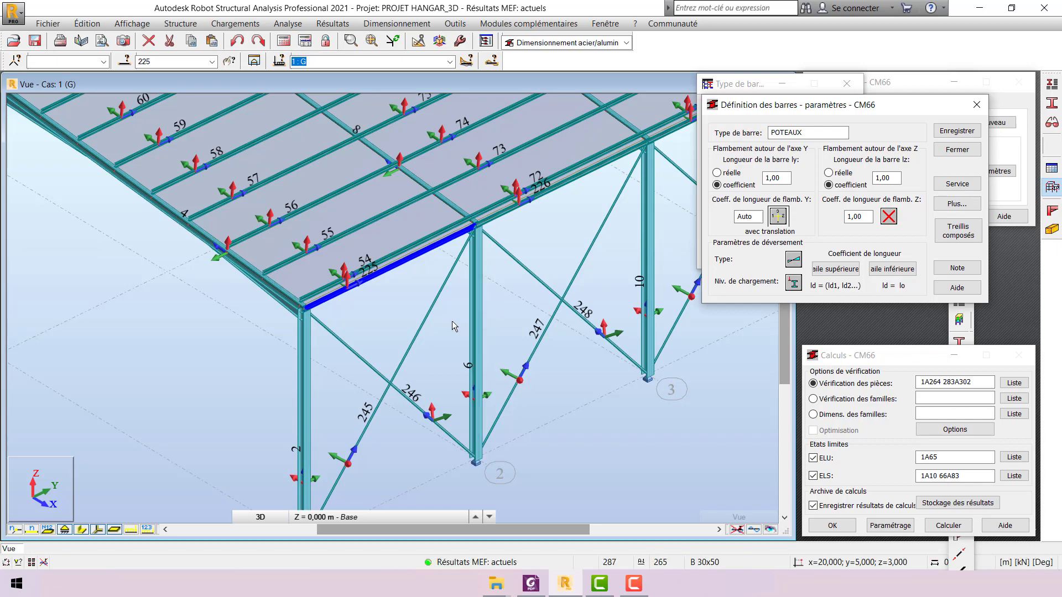
Set the Z-axis buckling of POTEAUX to the automatic condition with a single adjoining bar, structure with translation, assigning bar 8
{"action": "scroll", "coordinate": [374, 281], "scroll_direction": "down", "scroll_amount": 1}
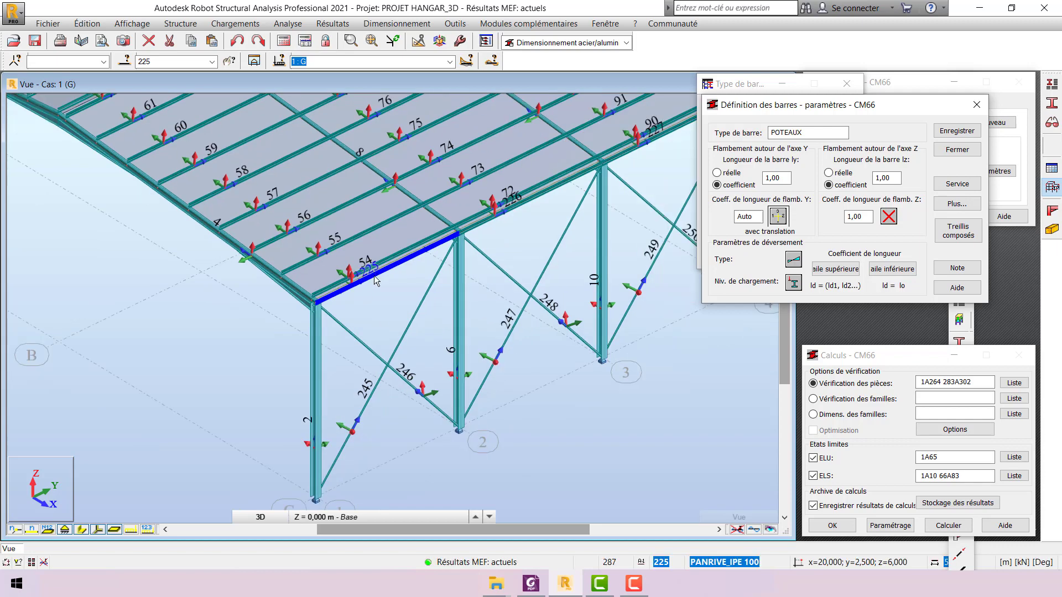
{"action": "scroll", "coordinate": [310, 480], "scroll_direction": "up", "scroll_amount": 1}
{"action": "scroll", "coordinate": [311, 480], "scroll_direction": "up", "scroll_amount": 1}
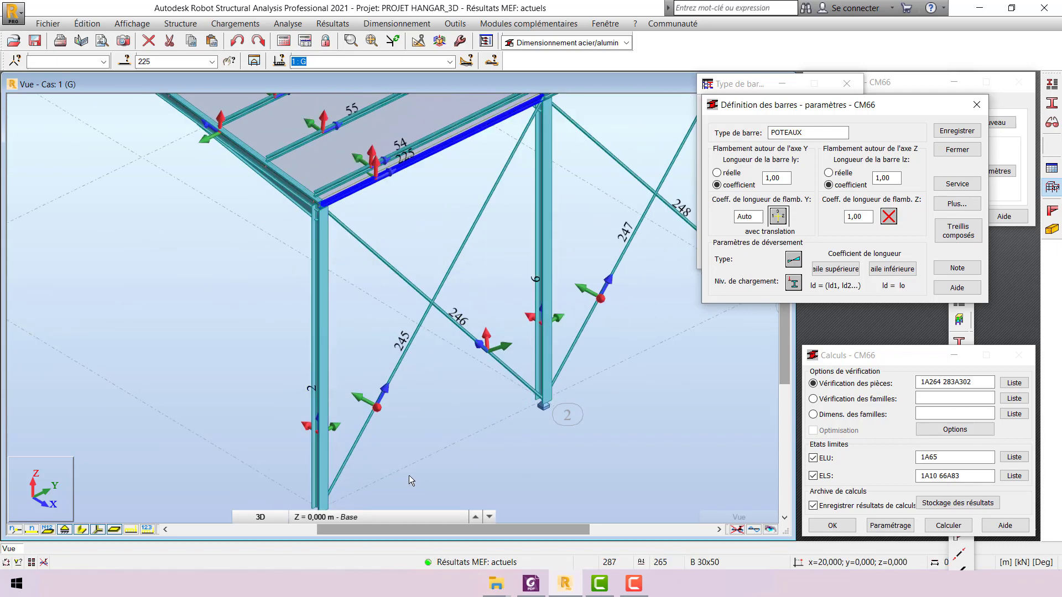
{"action": "left_click", "coordinate": [889, 216]}
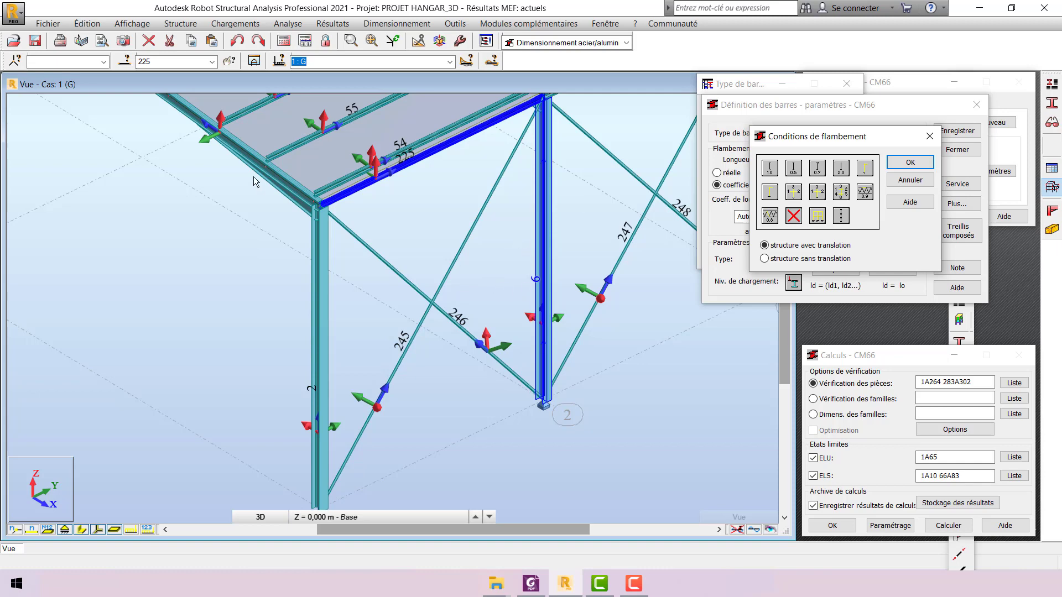
{"action": "left_click", "coordinate": [865, 169]}
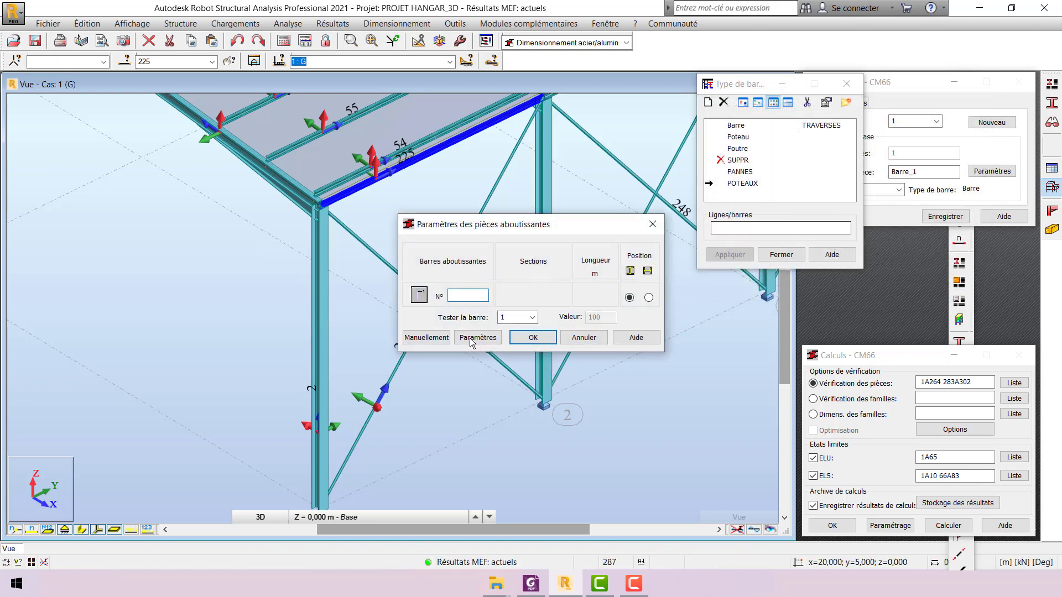
{"action": "scroll", "coordinate": [218, 365], "scroll_direction": "down", "scroll_amount": 3}
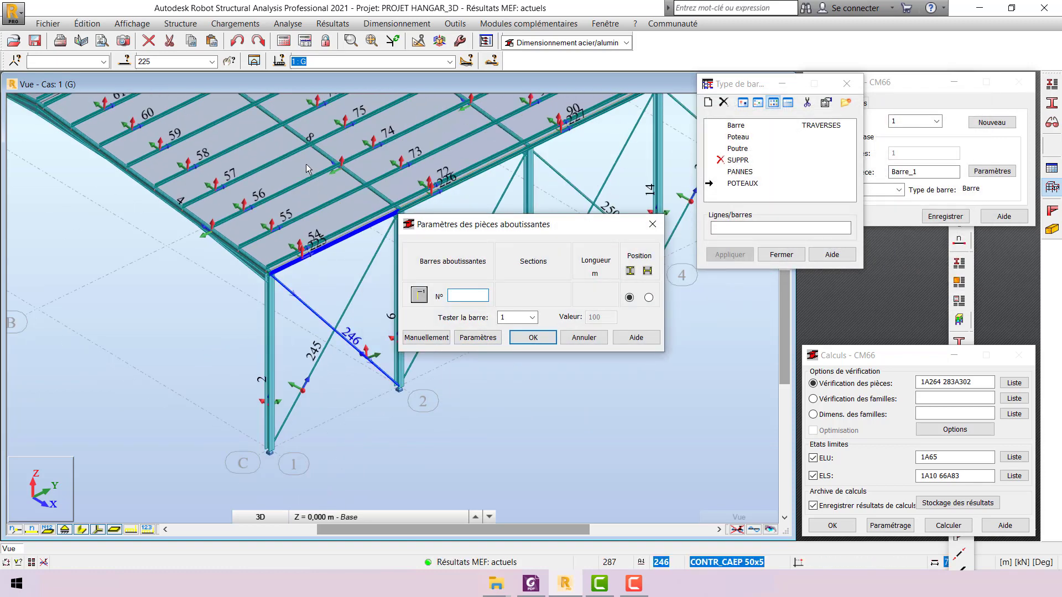
{"action": "scroll", "coordinate": [318, 151], "scroll_direction": "up", "scroll_amount": 1}
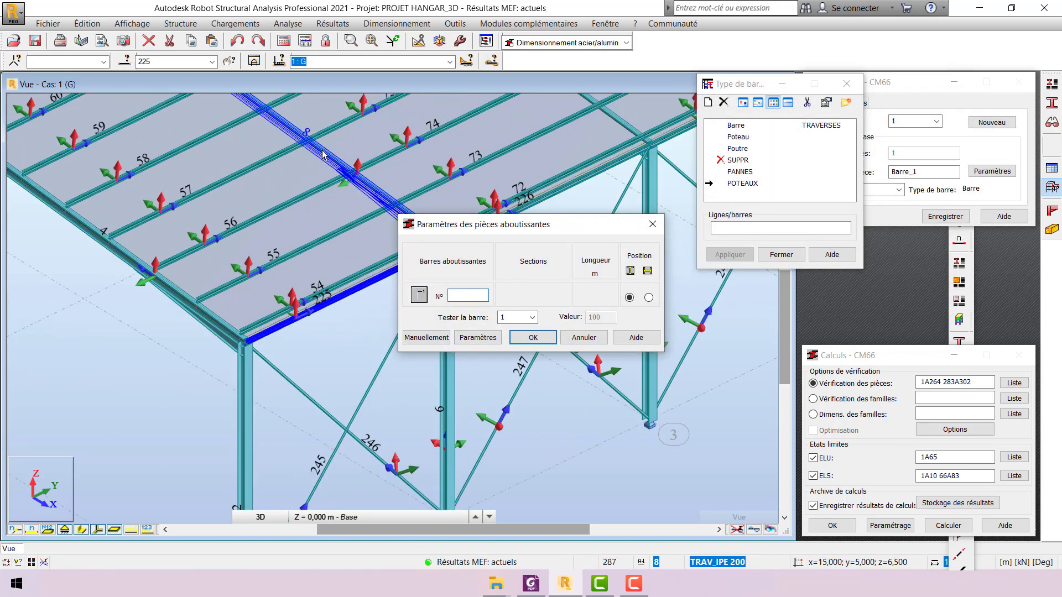
{"action": "left_click", "coordinate": [323, 155]}
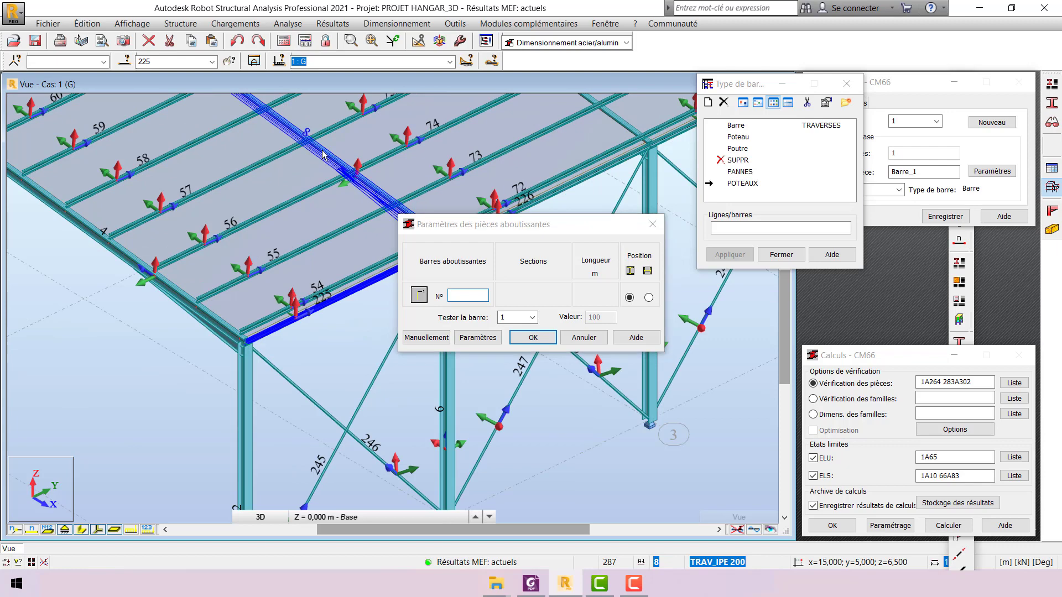
{"action": "left_click", "coordinate": [530, 336]}
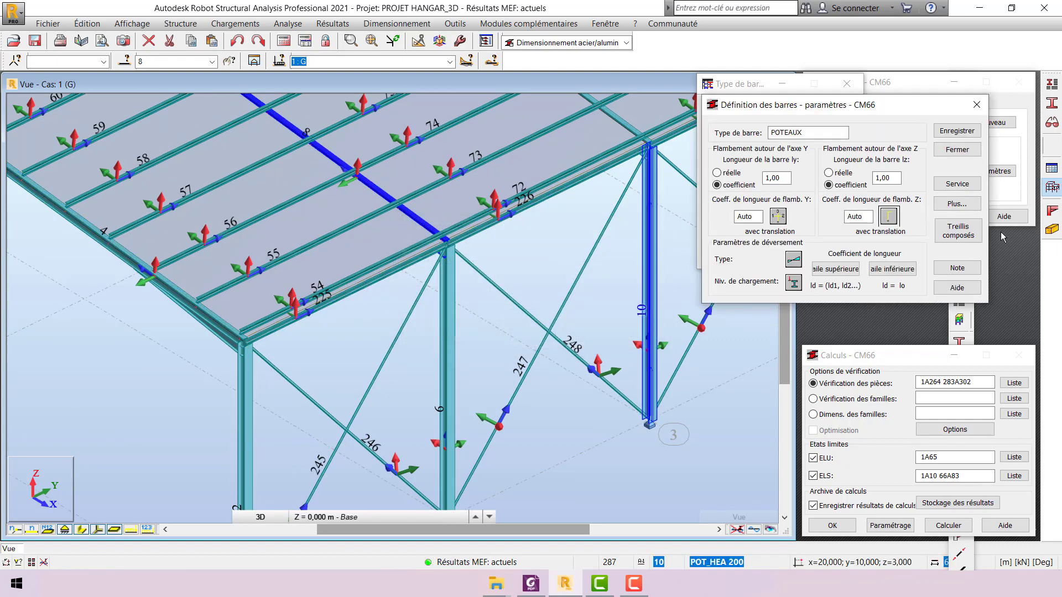
Set the upper-flange lateral buckling length coefficient of POTEAUX to ld = lo
{"action": "scroll", "coordinate": [471, 214], "scroll_direction": "down", "scroll_amount": 5}
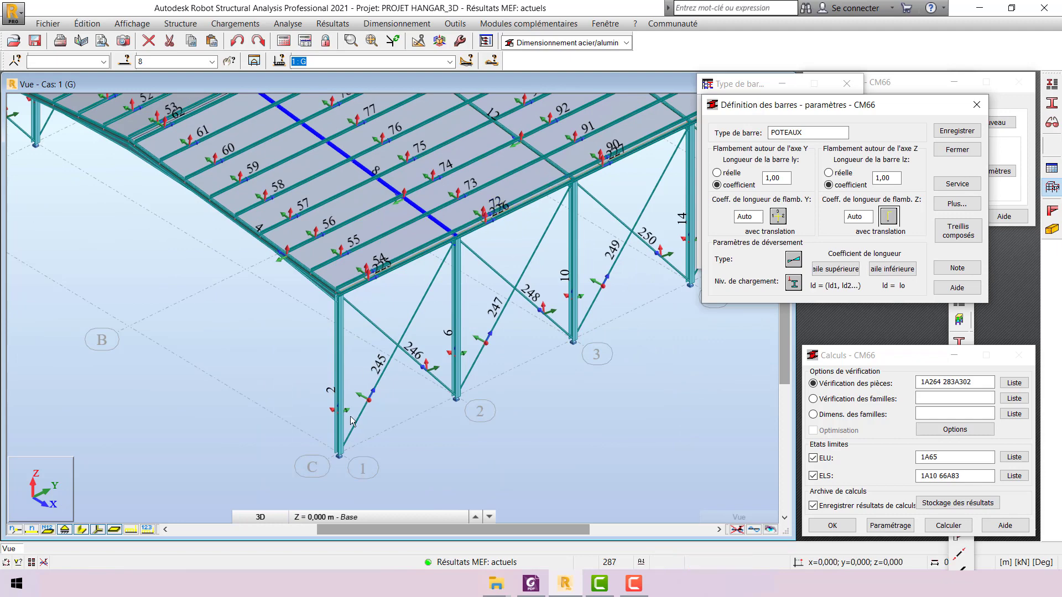
{"action": "scroll", "coordinate": [350, 416], "scroll_direction": "up", "scroll_amount": 4}
{"action": "scroll", "coordinate": [320, 412], "scroll_direction": "up", "scroll_amount": 2}
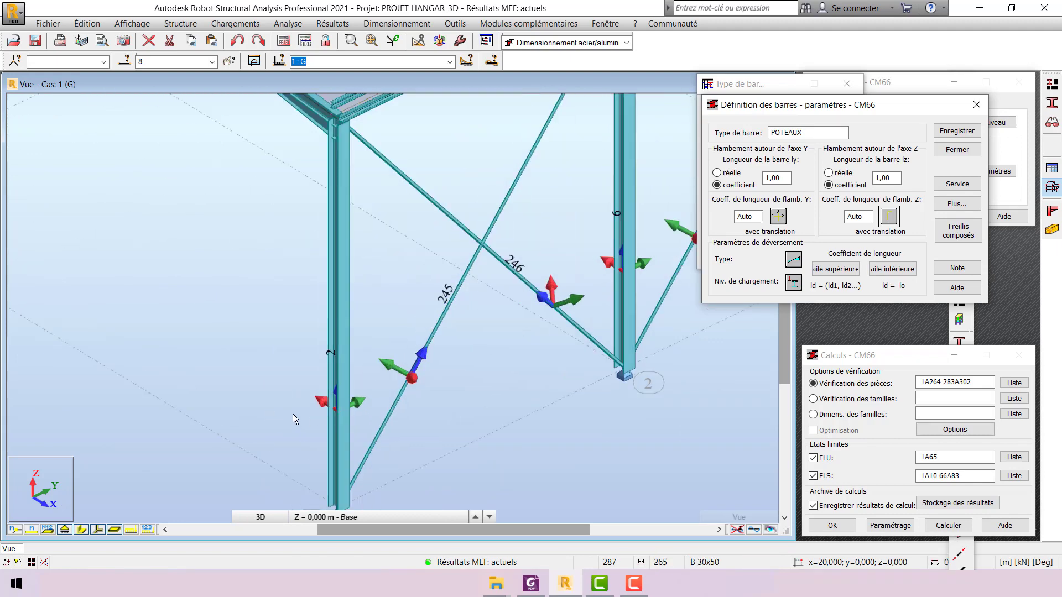
{"action": "scroll", "coordinate": [293, 412], "scroll_direction": "down", "scroll_amount": 2}
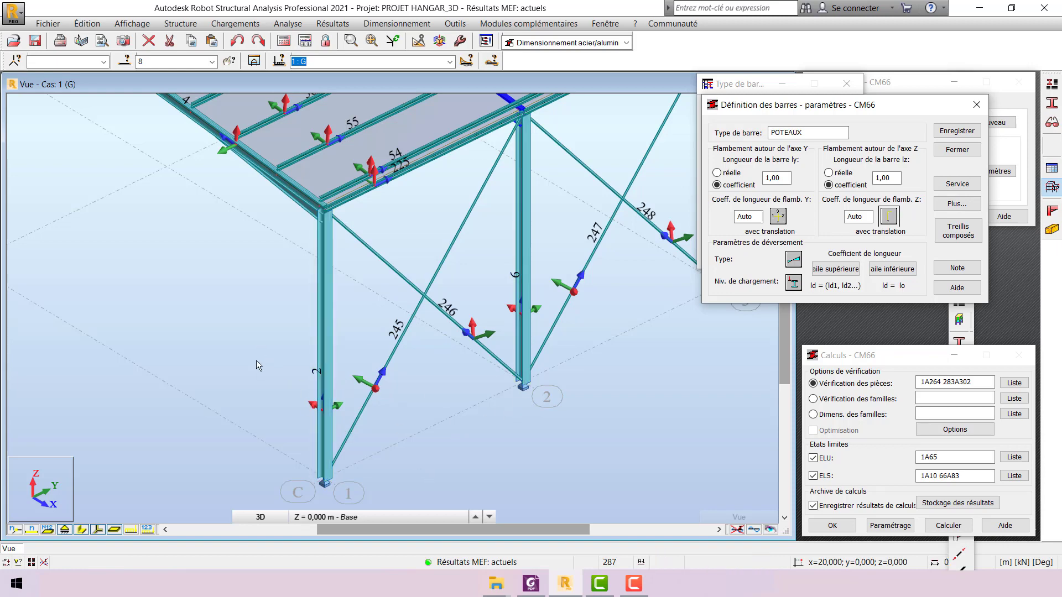
{"action": "left_click", "coordinate": [835, 270]}
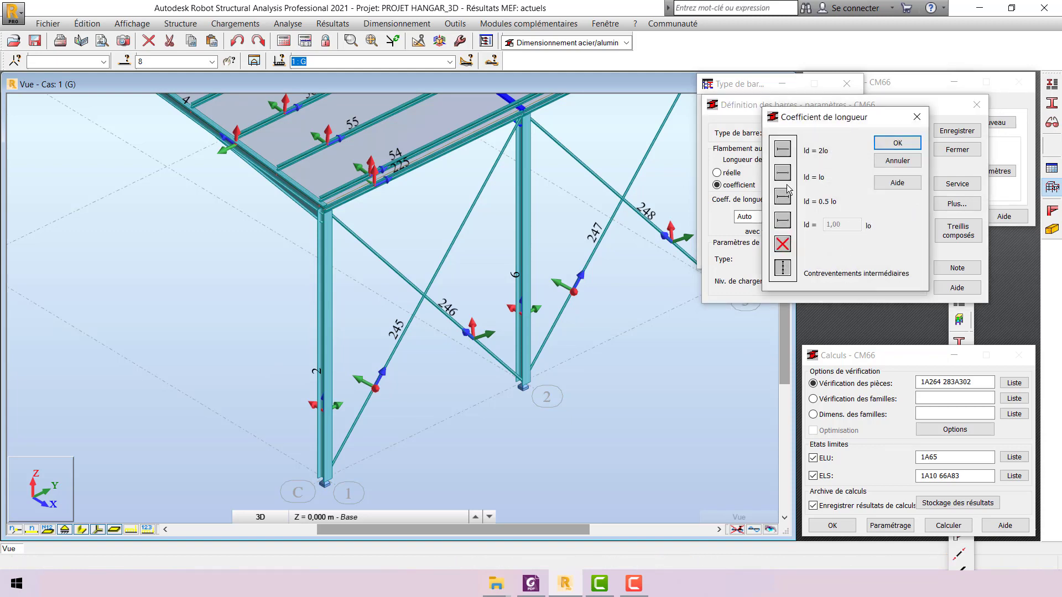
{"action": "left_click", "coordinate": [782, 173]}
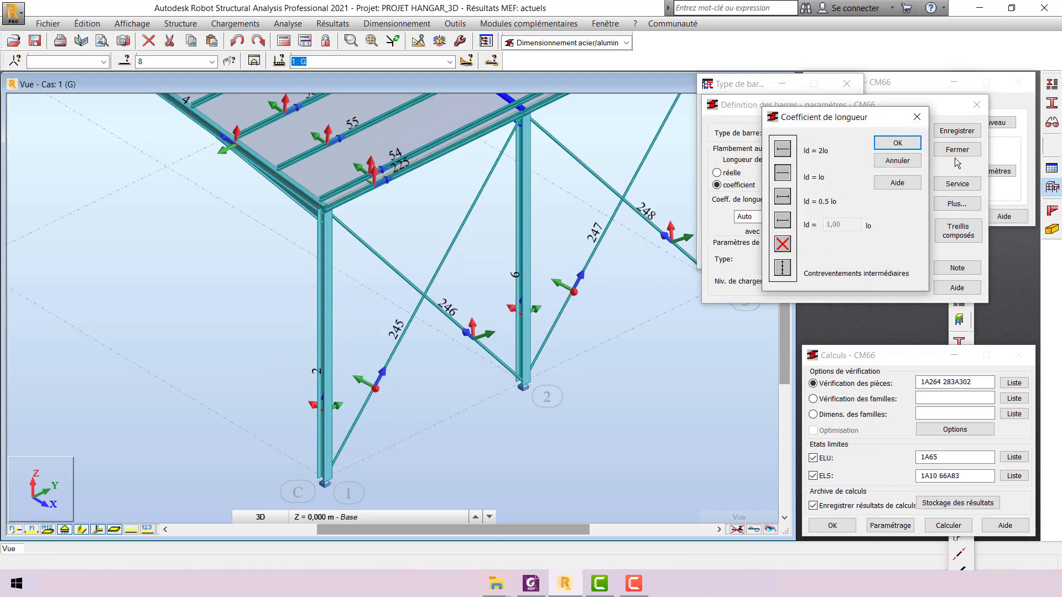
{"action": "left_click", "coordinate": [898, 142]}
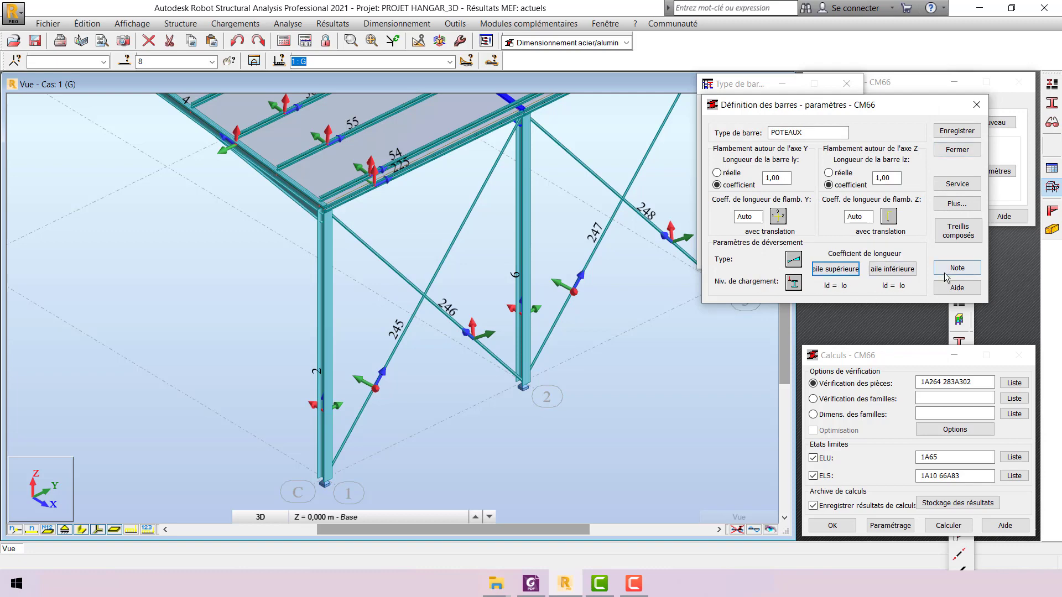
Accept L/150 node displacement limits in X and Y for POTEAUX, overwrite the existing member type and close its definition
{"action": "left_click", "coordinate": [973, 188]}
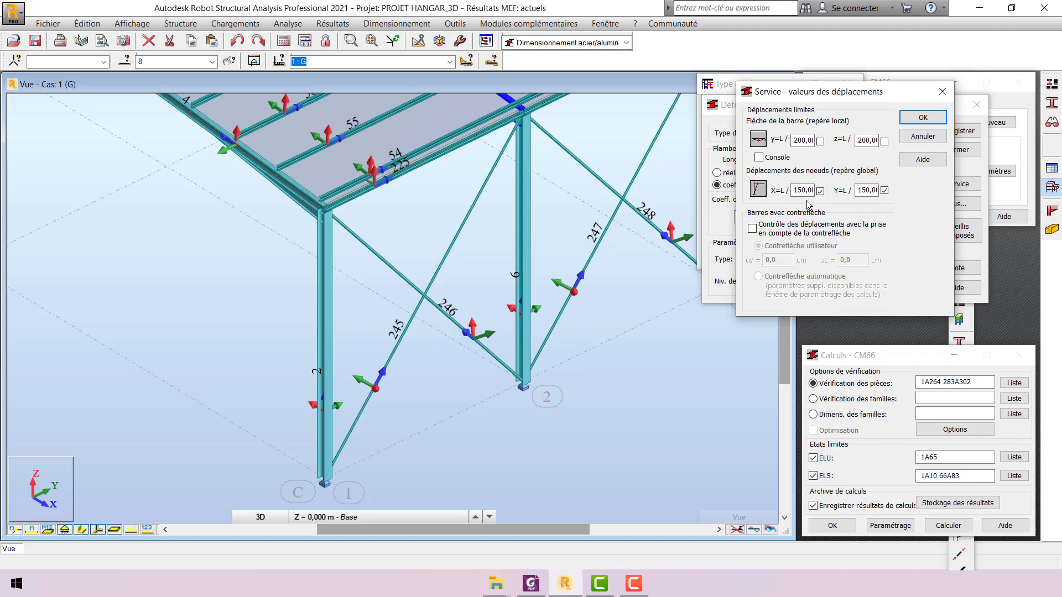
{"action": "left_click", "coordinate": [922, 118]}
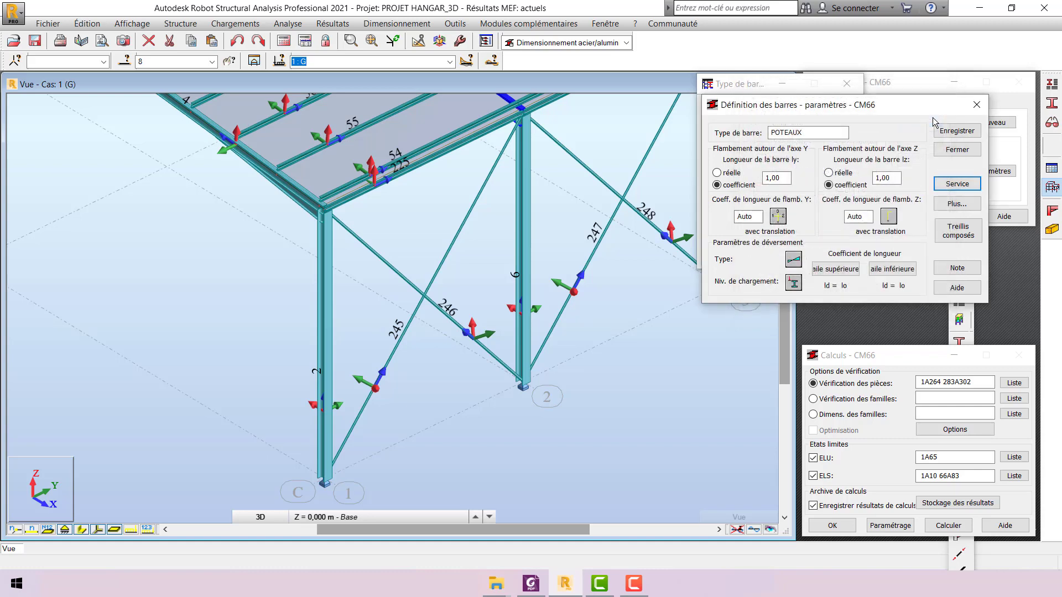
{"action": "left_click", "coordinate": [947, 130]}
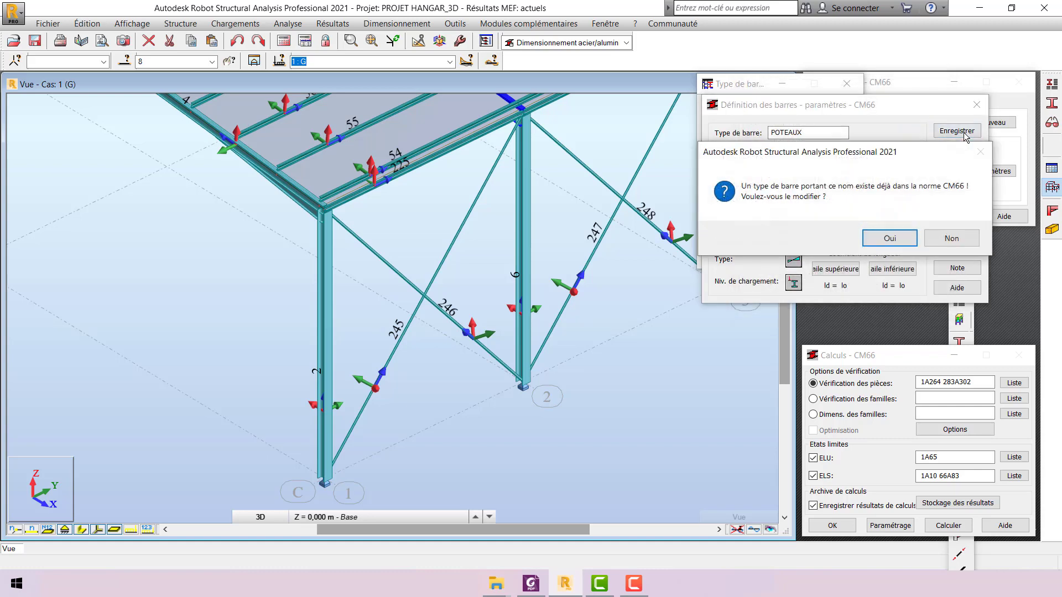
{"action": "left_click", "coordinate": [891, 239]}
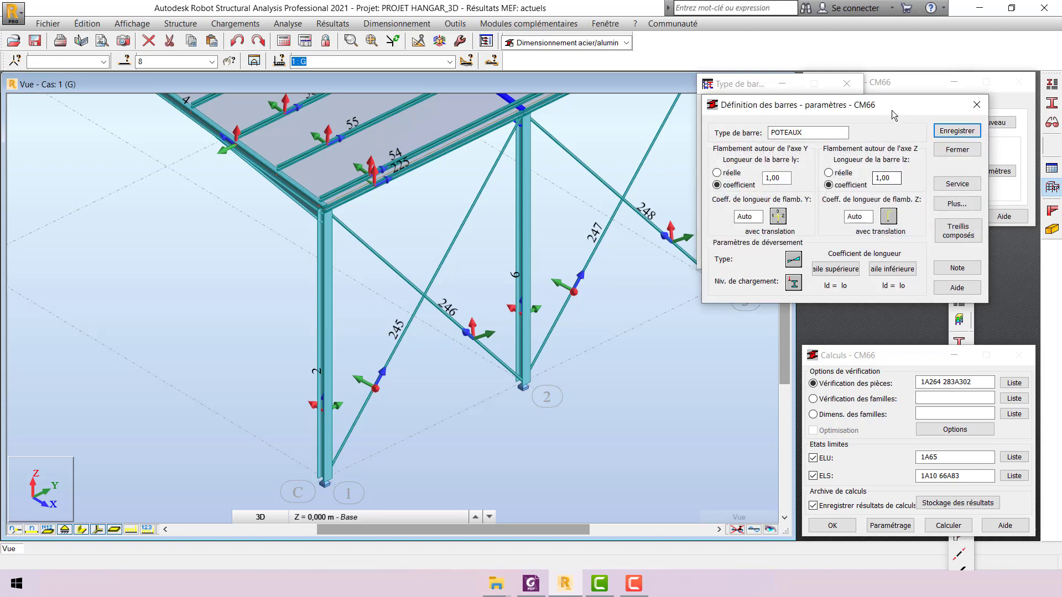
{"action": "left_click", "coordinate": [699, 120]}
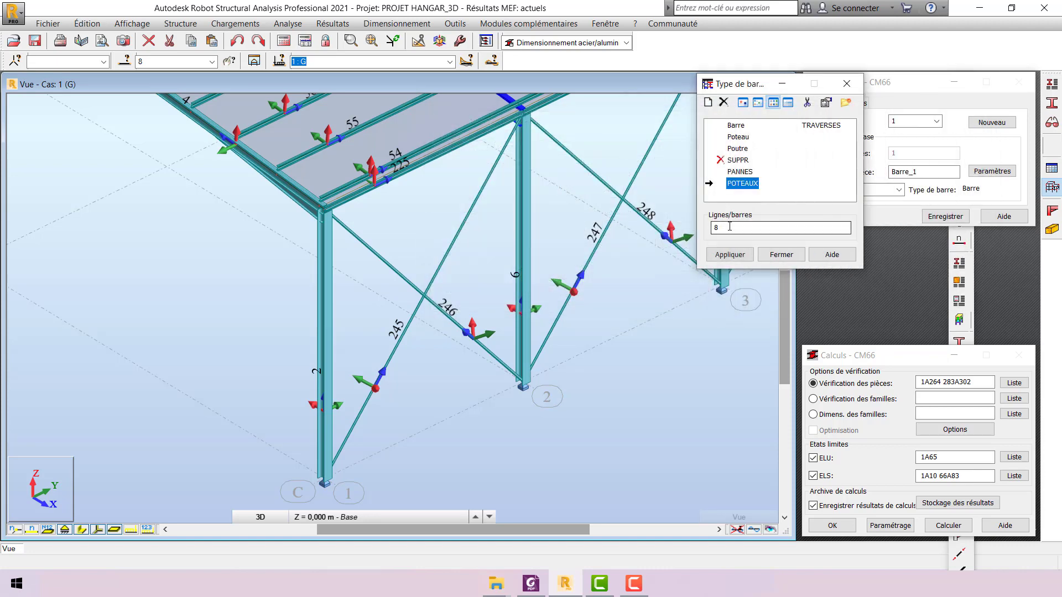
Examine the eaves beam, bracing and columns around the corner of the hangar in the 3D view
{"action": "scroll", "coordinate": [433, 310], "scroll_direction": "down", "scroll_amount": 2}
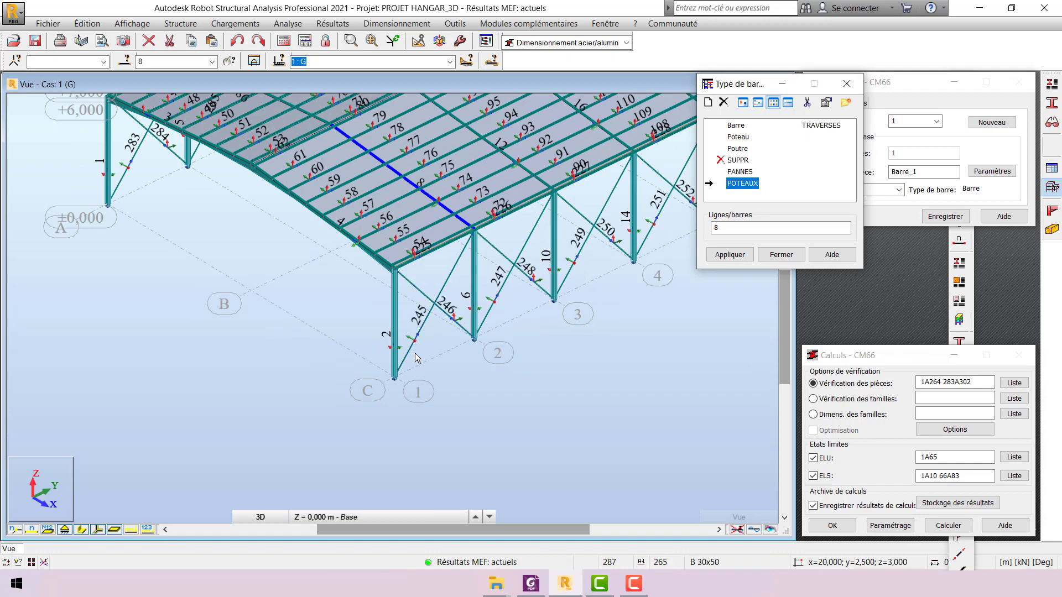
{"action": "scroll", "coordinate": [416, 352], "scroll_direction": "down", "scroll_amount": 1}
{"action": "scroll", "coordinate": [432, 283], "scroll_direction": "up", "scroll_amount": 4}
{"action": "scroll", "coordinate": [433, 283], "scroll_direction": "up", "scroll_amount": 3}
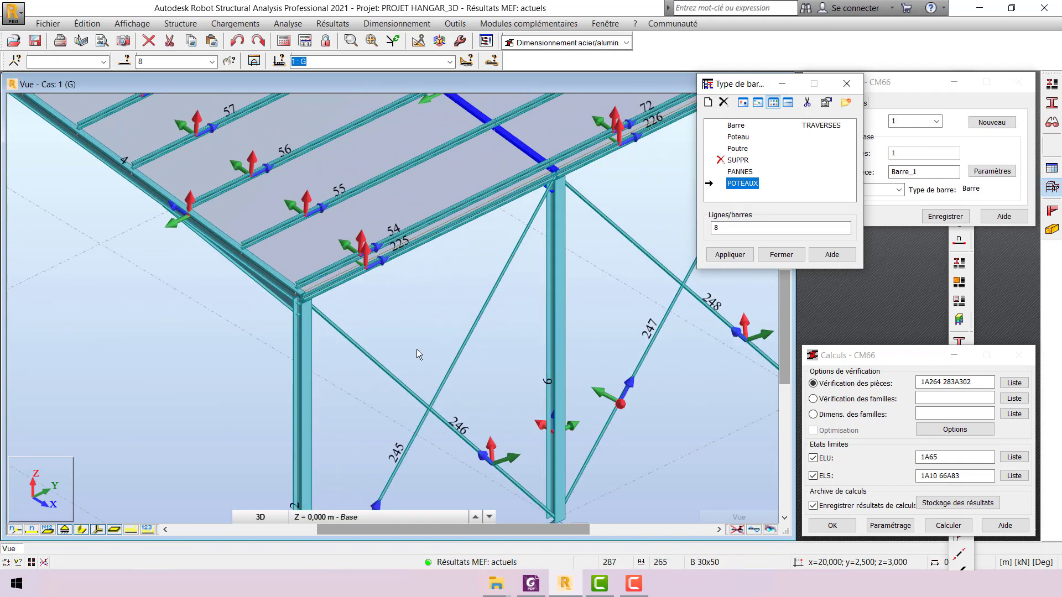
{"action": "scroll", "coordinate": [367, 340], "scroll_direction": "down", "scroll_amount": 2}
{"action": "scroll", "coordinate": [430, 273], "scroll_direction": "up", "scroll_amount": 1}
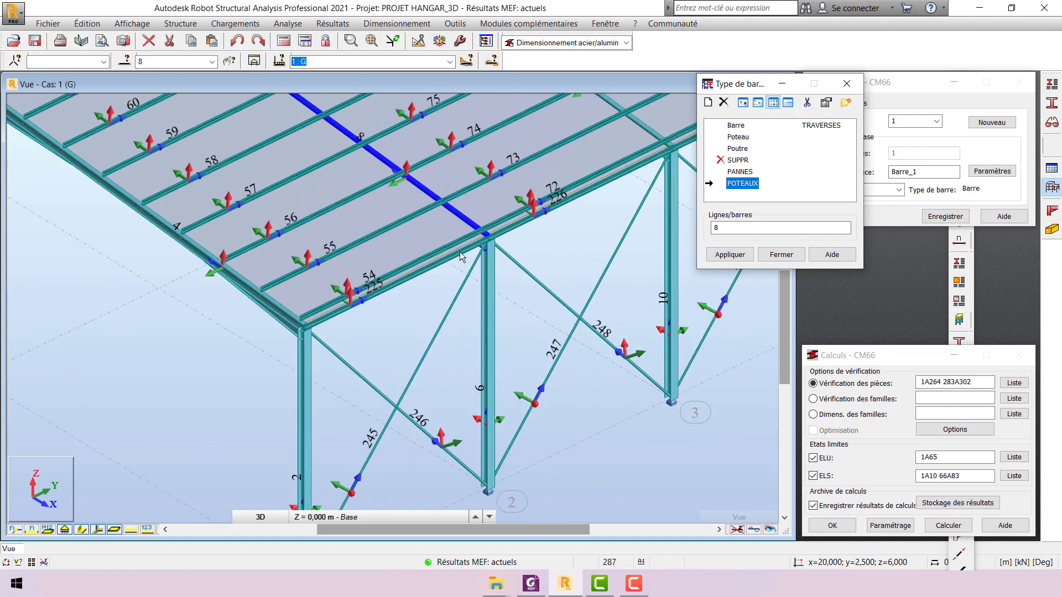
{"action": "scroll", "coordinate": [398, 348], "scroll_direction": "up", "scroll_amount": 1}
{"action": "left_click", "coordinate": [423, 365]}
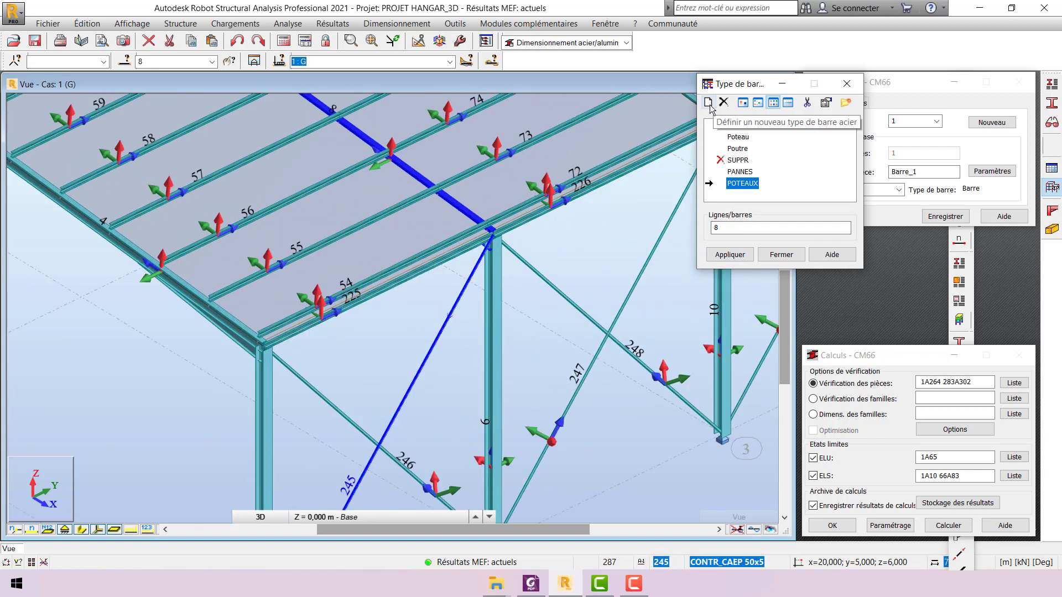
Start a new member type based on PANNES and name it POUTRE DE RIVE
{"action": "left_click", "coordinate": [740, 171]}
{"action": "left_click", "coordinate": [605, 339]}
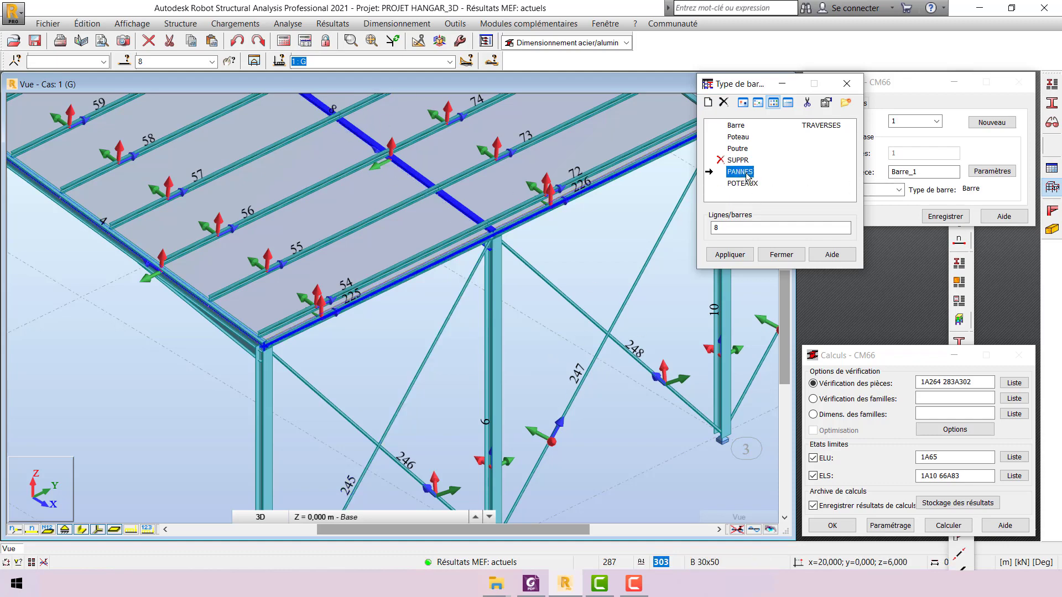
{"action": "left_click", "coordinate": [708, 104]}
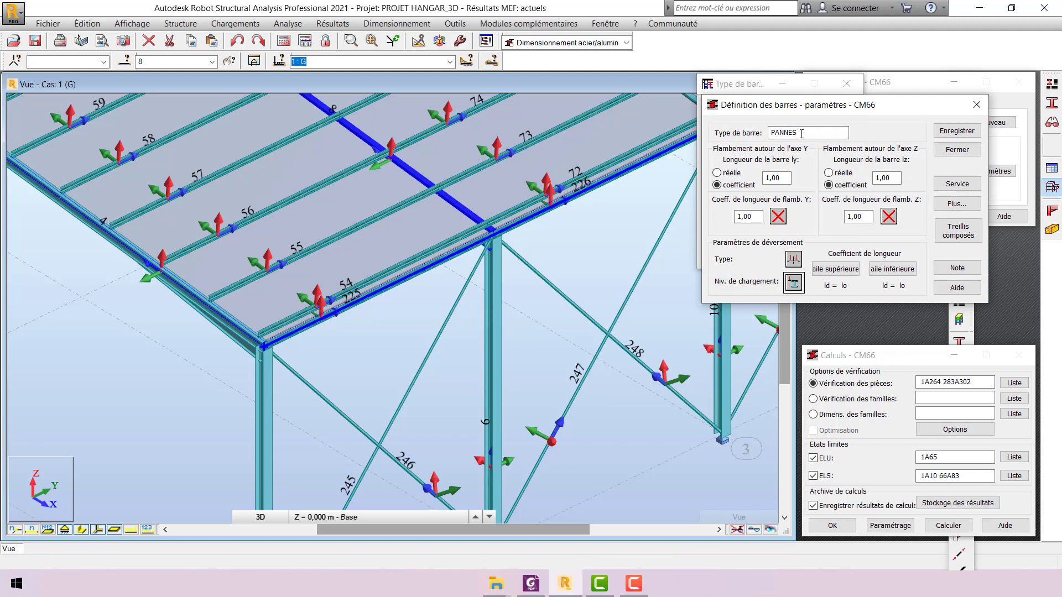
{"action": "left_click_drag", "start_coordinate": [802, 133], "coordinate": [703, 142]}
{"action": "type", "text": "POUTRE DE RIVE"}
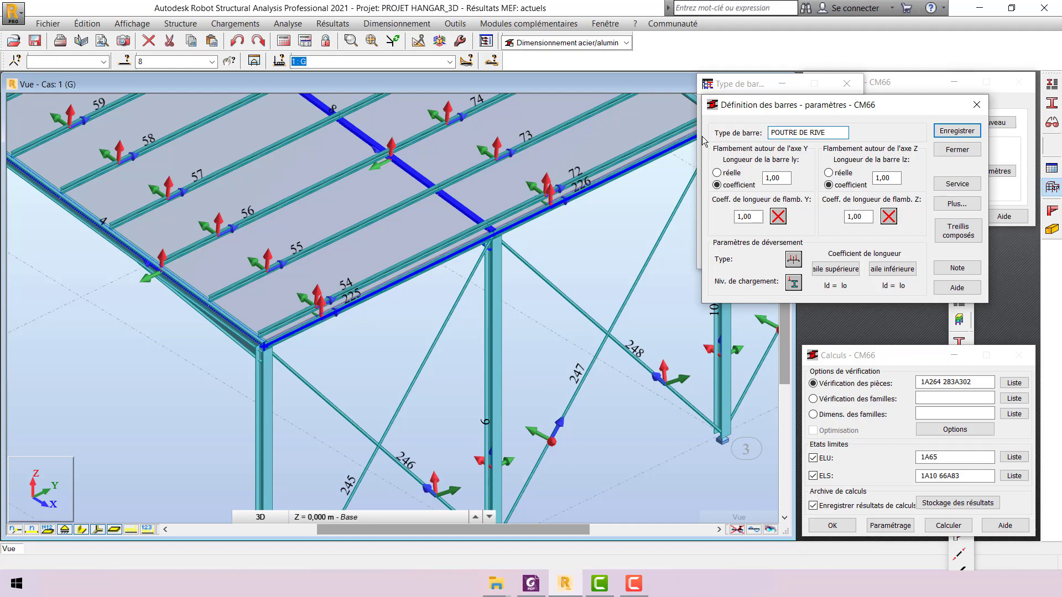
Inspect the eaves beams and accept the symmetrically loaded element as the lateral buckling type of POUTRE DE RIVE
{"action": "scroll", "coordinate": [424, 293], "scroll_direction": "up", "scroll_amount": 3}
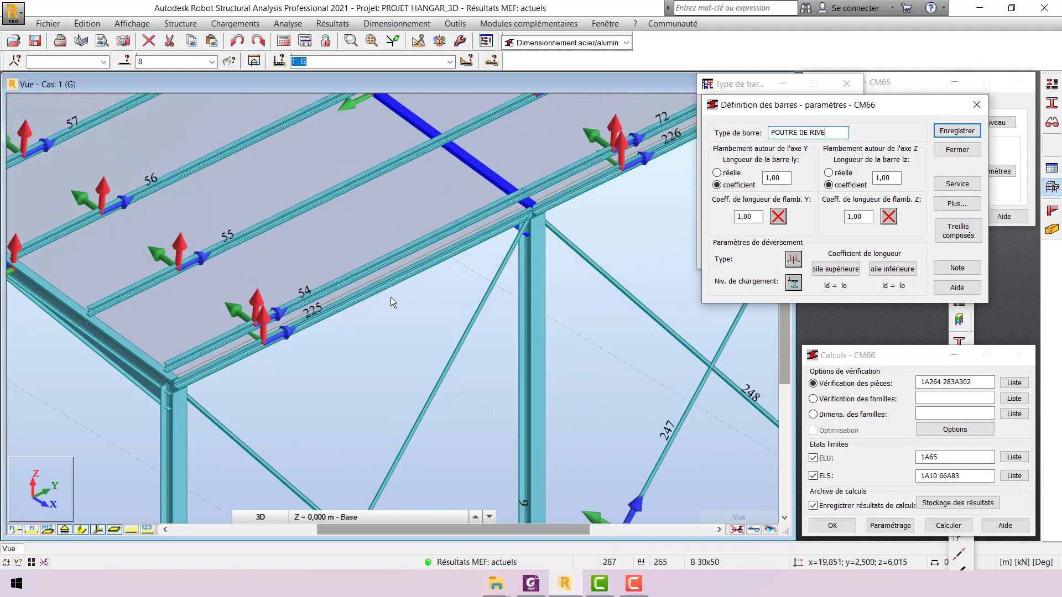
{"action": "scroll", "coordinate": [391, 297], "scroll_direction": "down", "scroll_amount": 4}
{"action": "scroll", "coordinate": [445, 231], "scroll_direction": "up", "scroll_amount": 4}
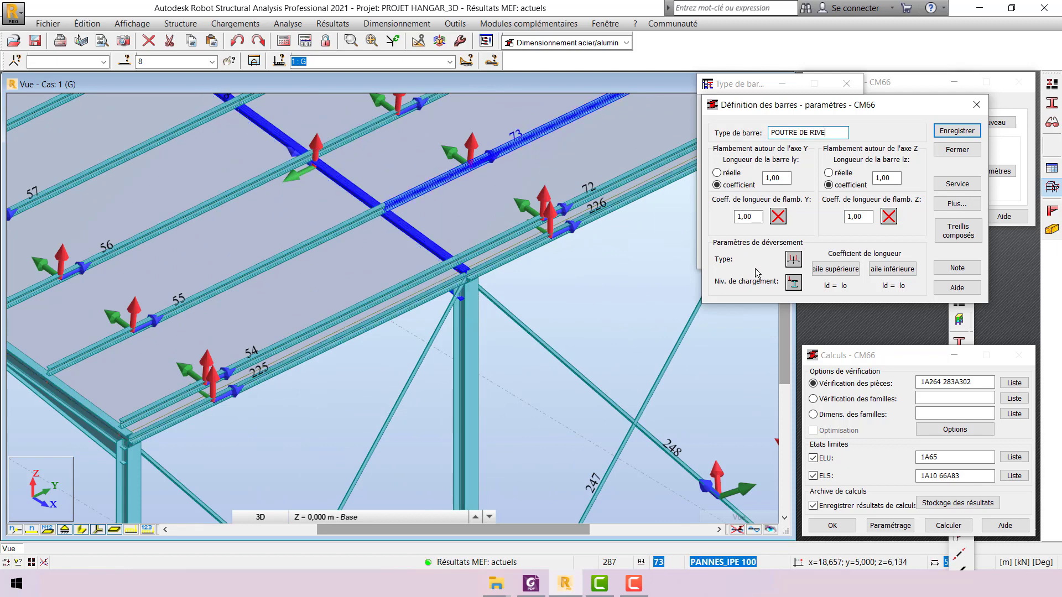
{"action": "left_click", "coordinate": [793, 260]}
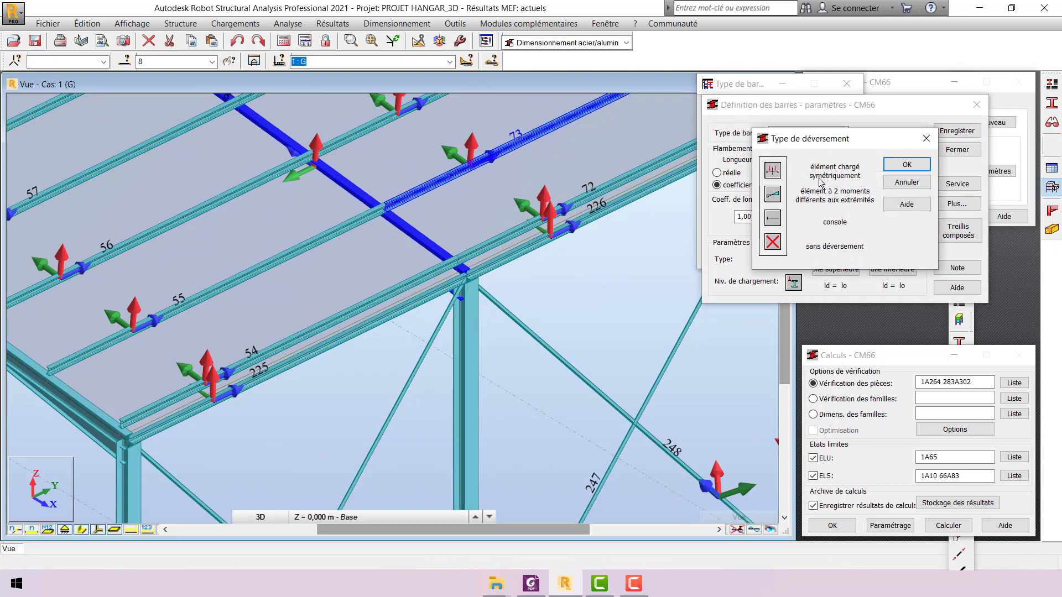
{"action": "left_click", "coordinate": [918, 165]}
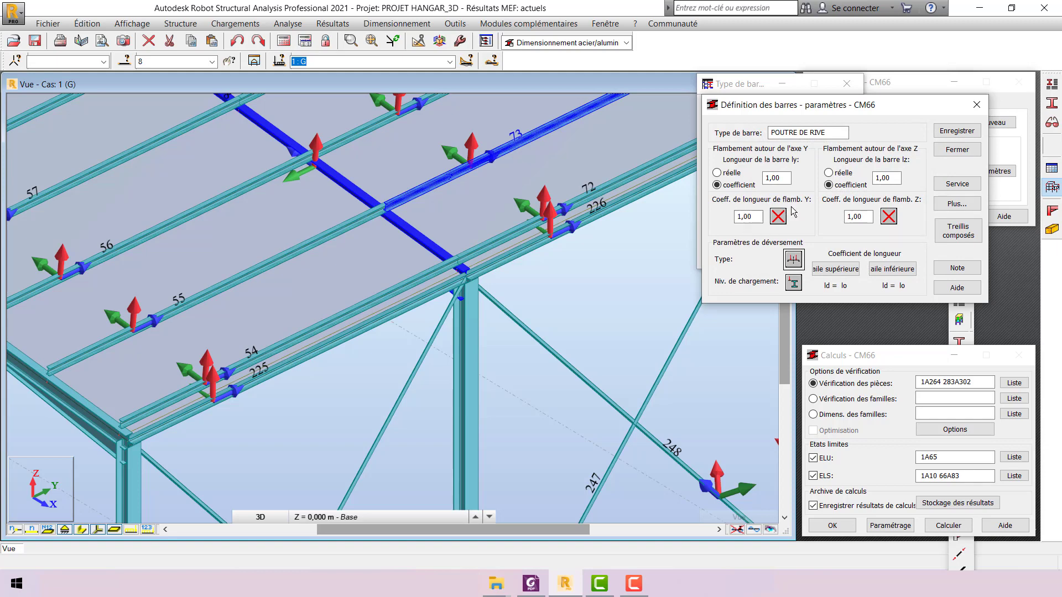
Accept L/200 bar deflection limits in y and z for POUTRE DE RIVE, save the member type and close its definition
{"action": "left_click", "coordinate": [961, 185]}
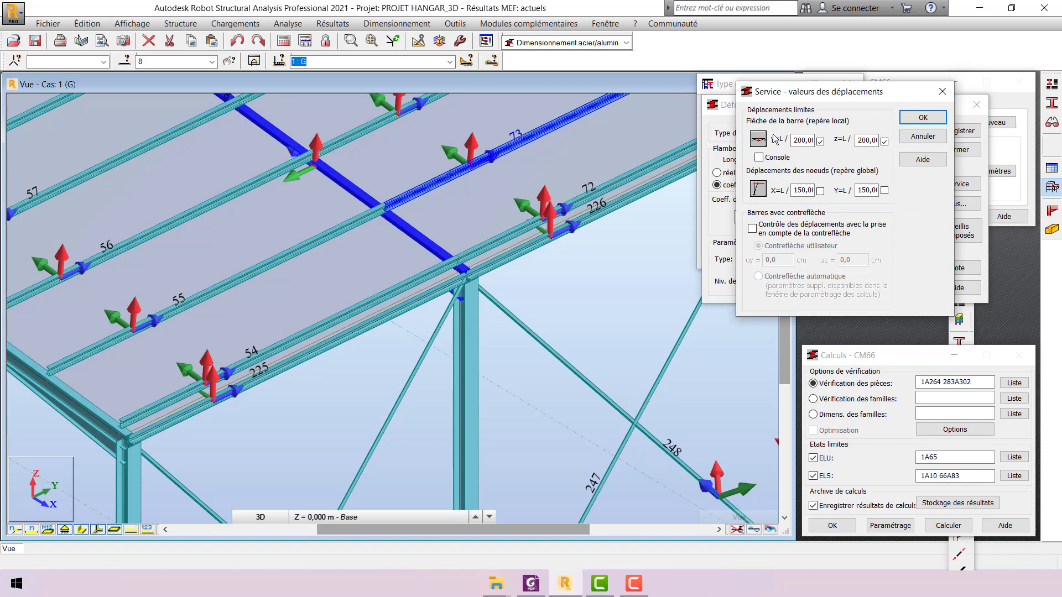
{"action": "left_click", "coordinate": [944, 118]}
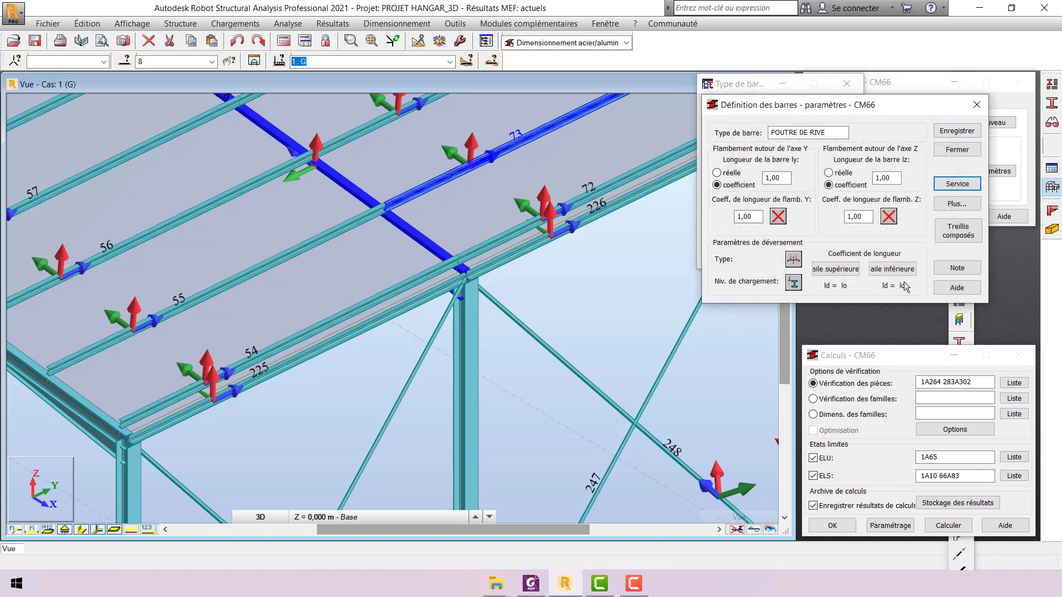
{"action": "left_click", "coordinate": [967, 133]}
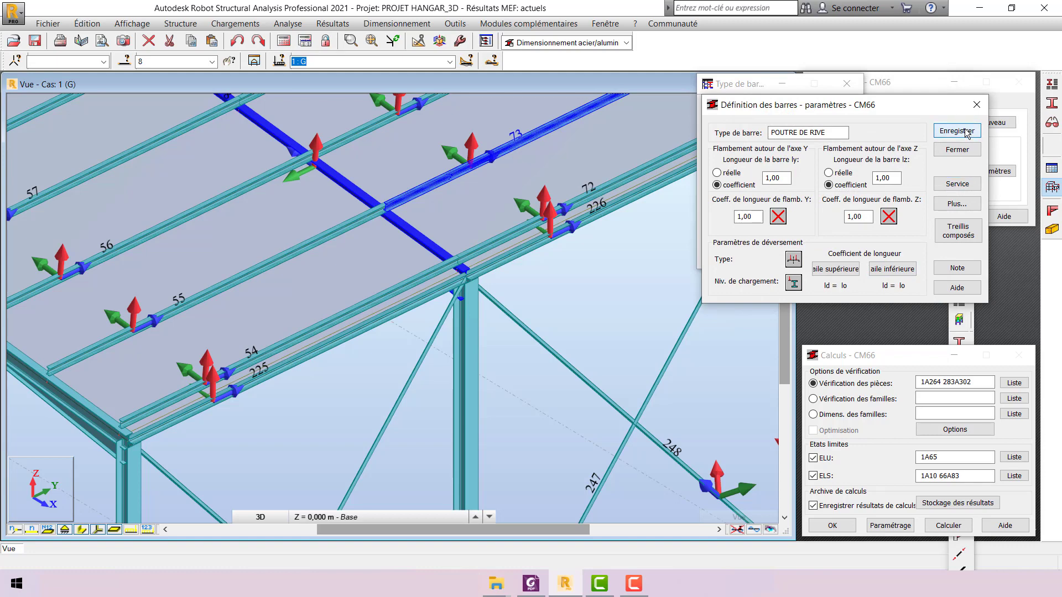
{"action": "left_click", "coordinate": [976, 106]}
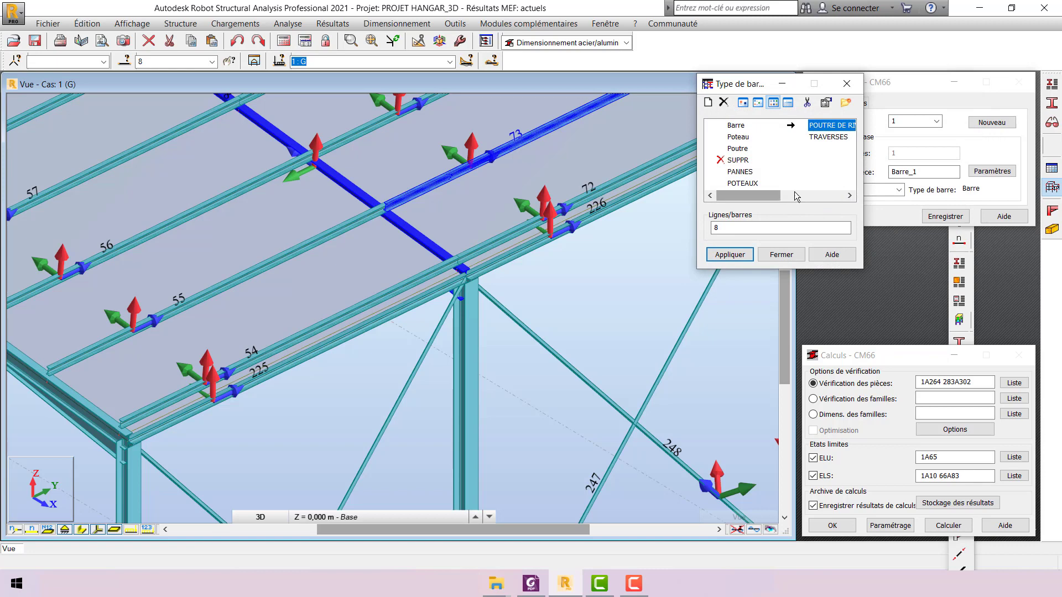
Create a new member type named CONTREVENTEMENT with the default buckling coefficients and no lateral buckling, save it and close its definition
{"action": "left_click", "coordinate": [708, 103]}
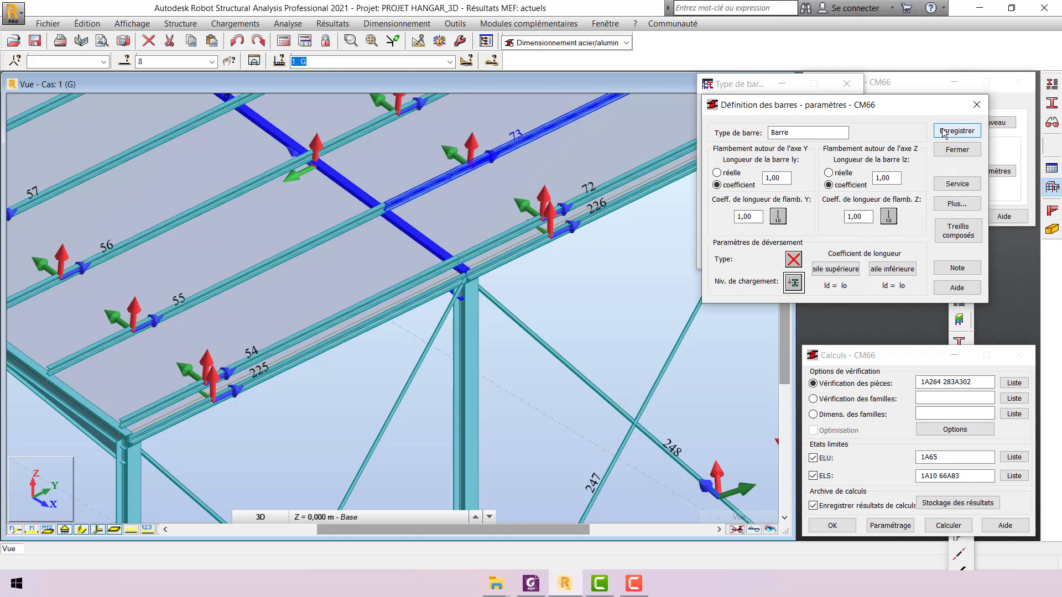
{"action": "left_click", "coordinate": [961, 133]}
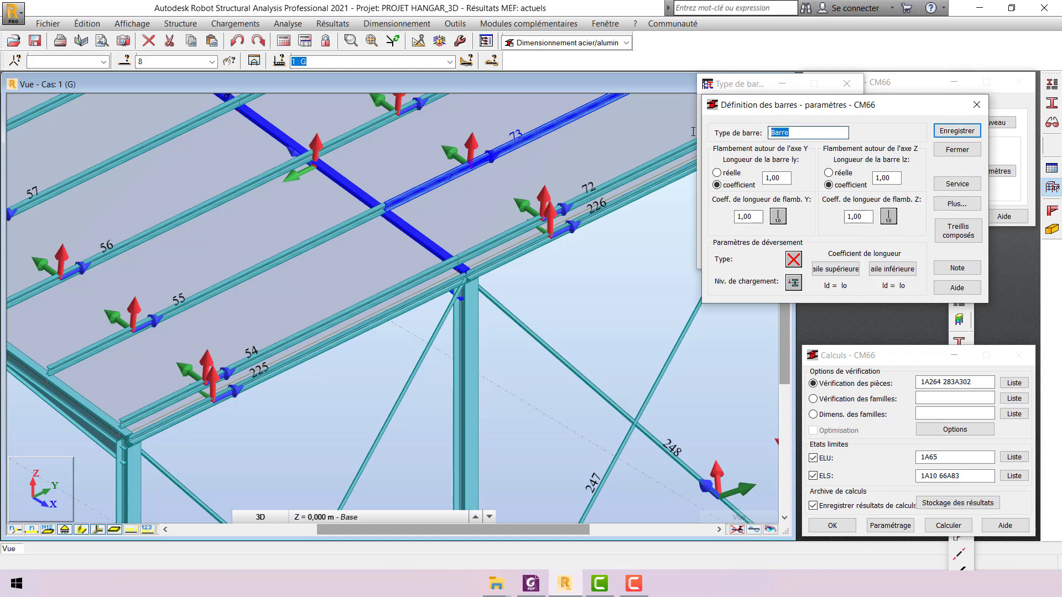
{"action": "type", "text": "CONTREVENTEMENT"}
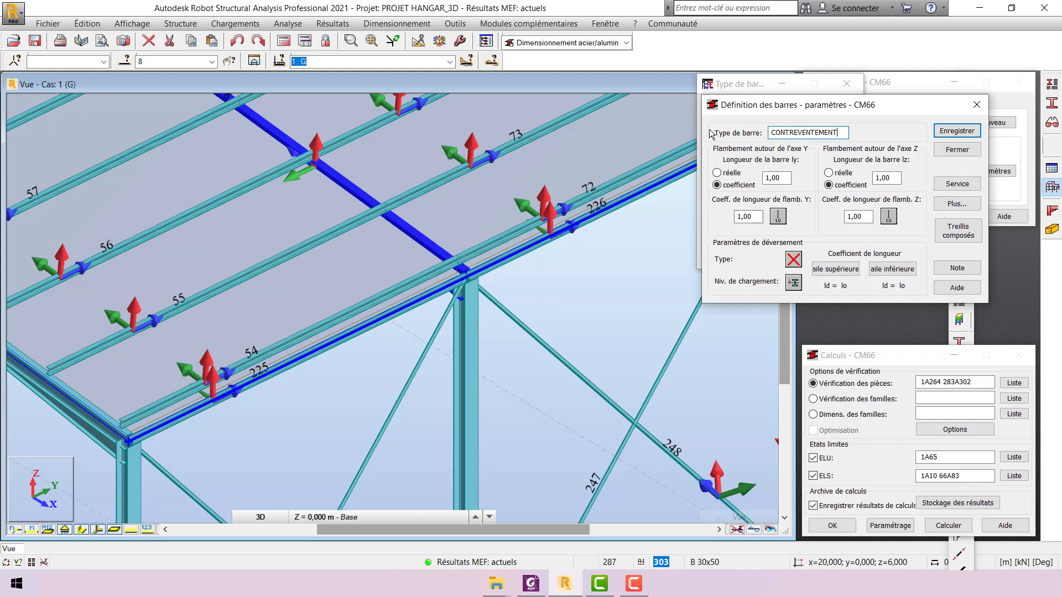
{"action": "left_click", "coordinate": [969, 132]}
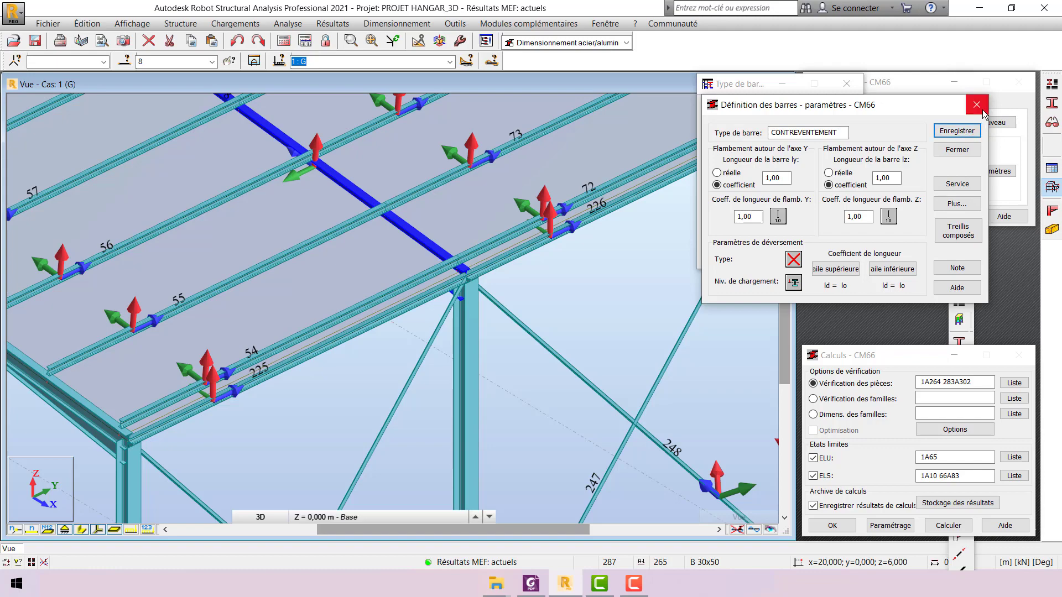
{"action": "left_click", "coordinate": [981, 106]}
Review the buckling and lateral buckling settings of the POTEAUX member type against the hangar's columns, and close its definition
{"action": "scroll", "coordinate": [308, 289], "scroll_direction": "down", "scroll_amount": 3}
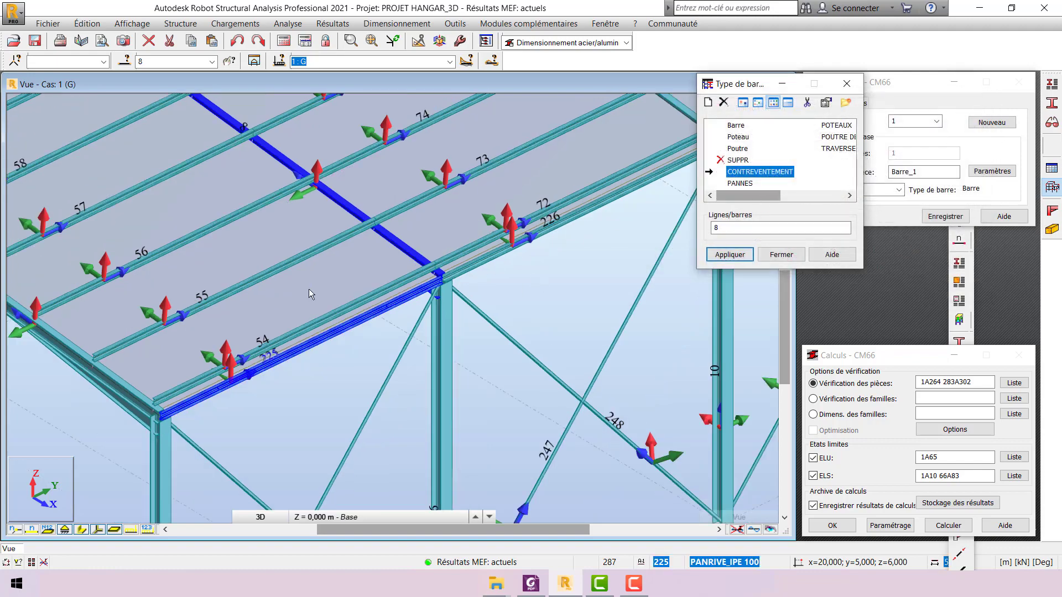
{"action": "scroll", "coordinate": [354, 303], "scroll_direction": "down", "scroll_amount": 3}
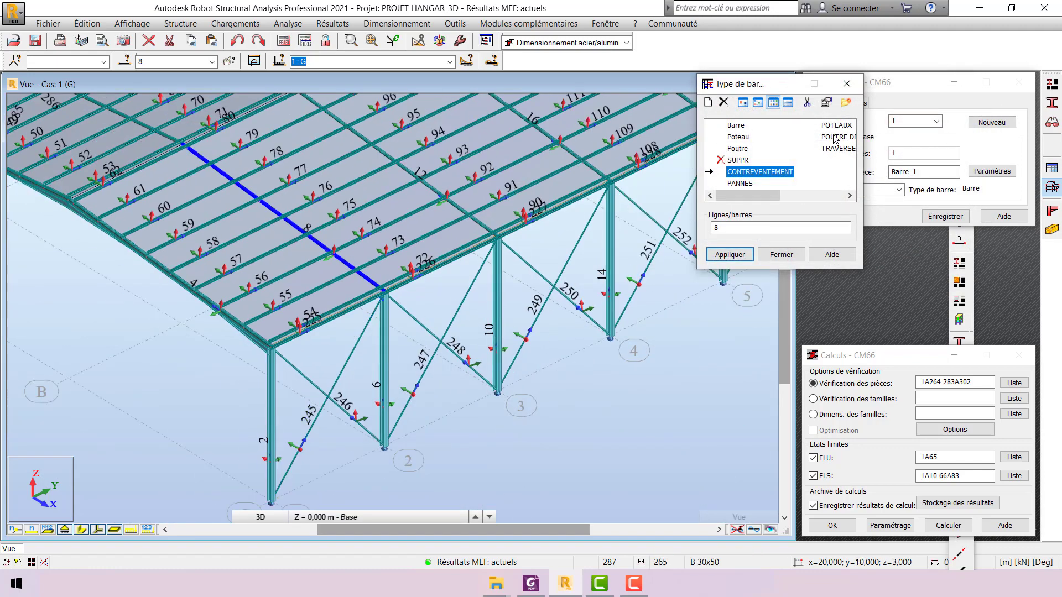
{"action": "scroll", "coordinate": [420, 291], "scroll_direction": "up", "scroll_amount": 5}
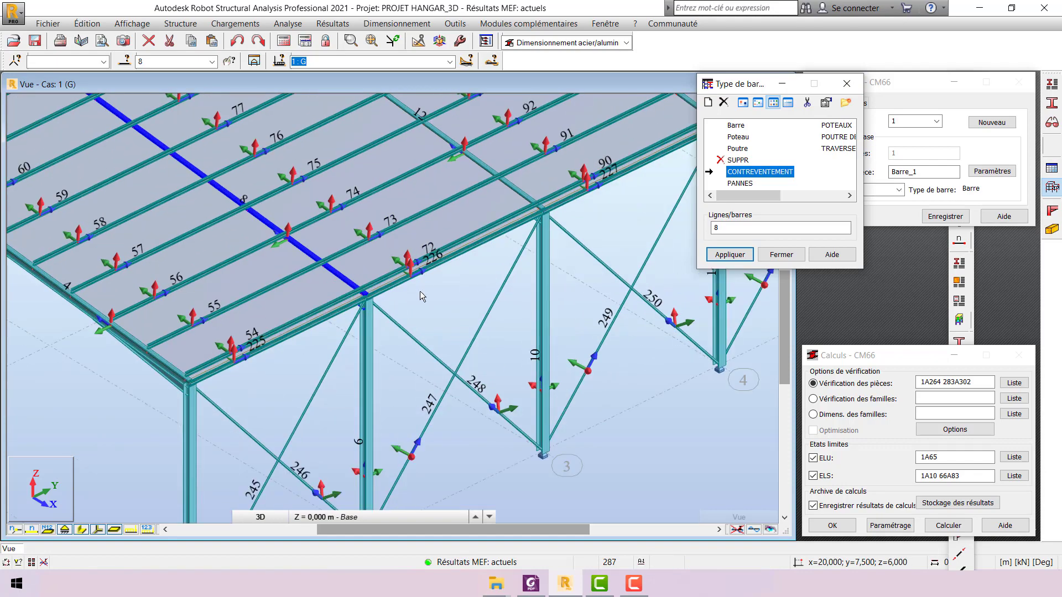
{"action": "scroll", "coordinate": [438, 332], "scroll_direction": "down", "scroll_amount": 4}
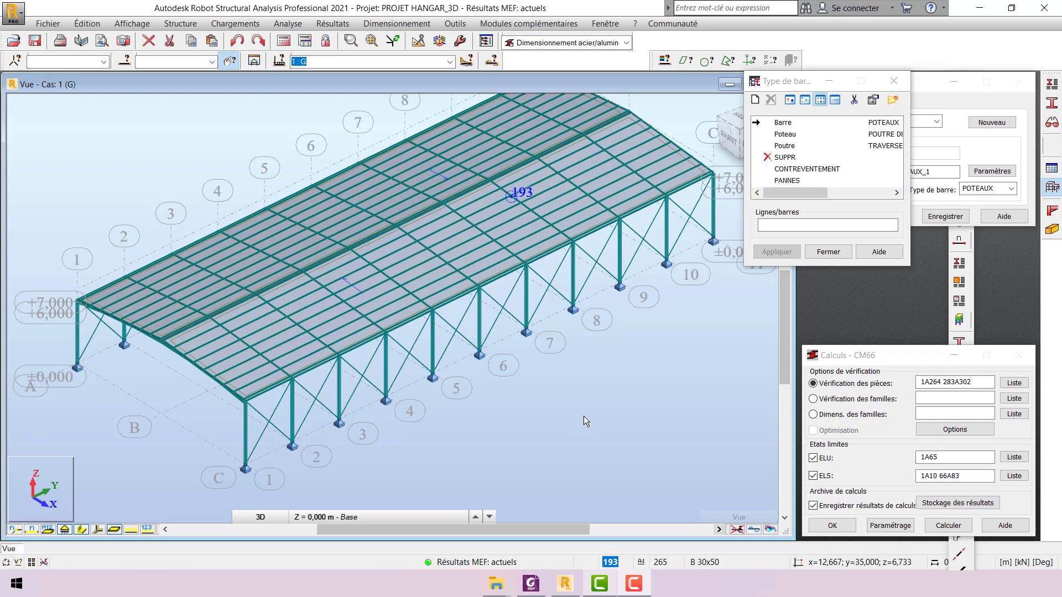
{"action": "left_click", "coordinate": [896, 193]}
{"action": "left_click", "coordinate": [795, 124]}
{"action": "double_click", "coordinate": [794, 122]}
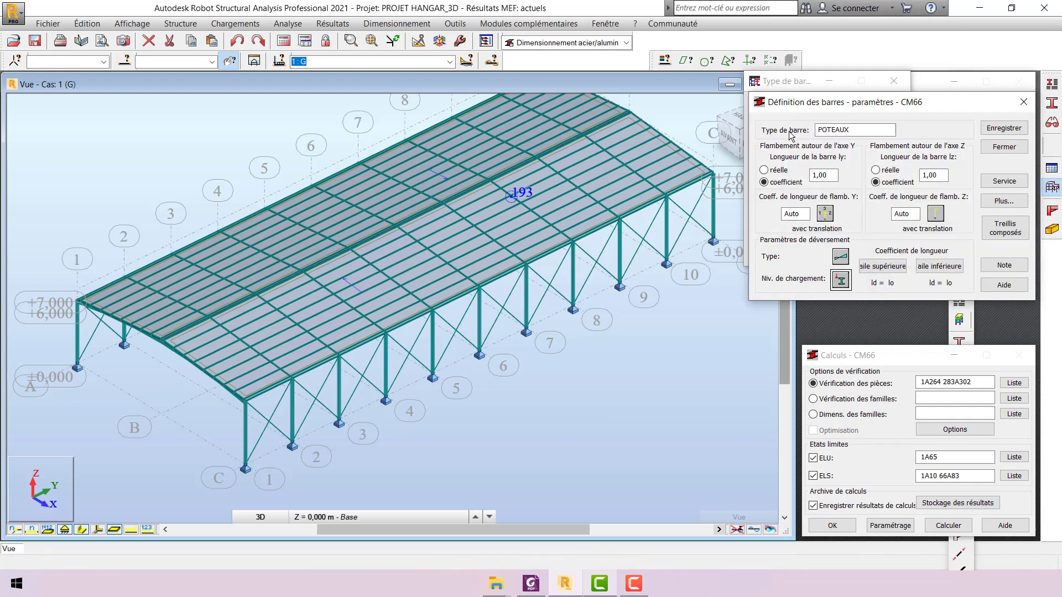
{"action": "scroll", "coordinate": [194, 459], "scroll_direction": "up", "scroll_amount": 3}
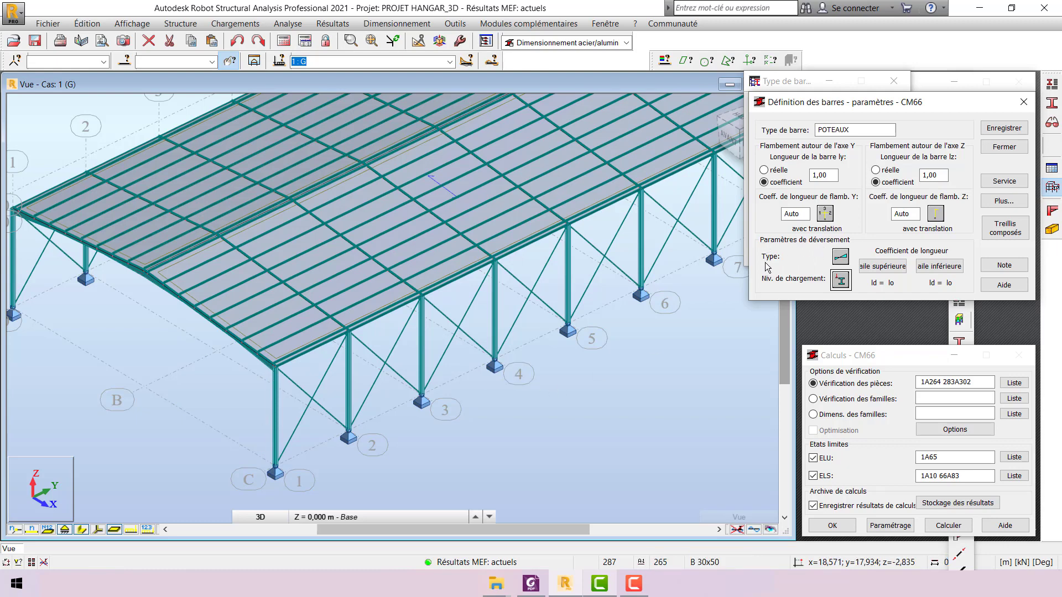
{"action": "left_click", "coordinate": [840, 257]}
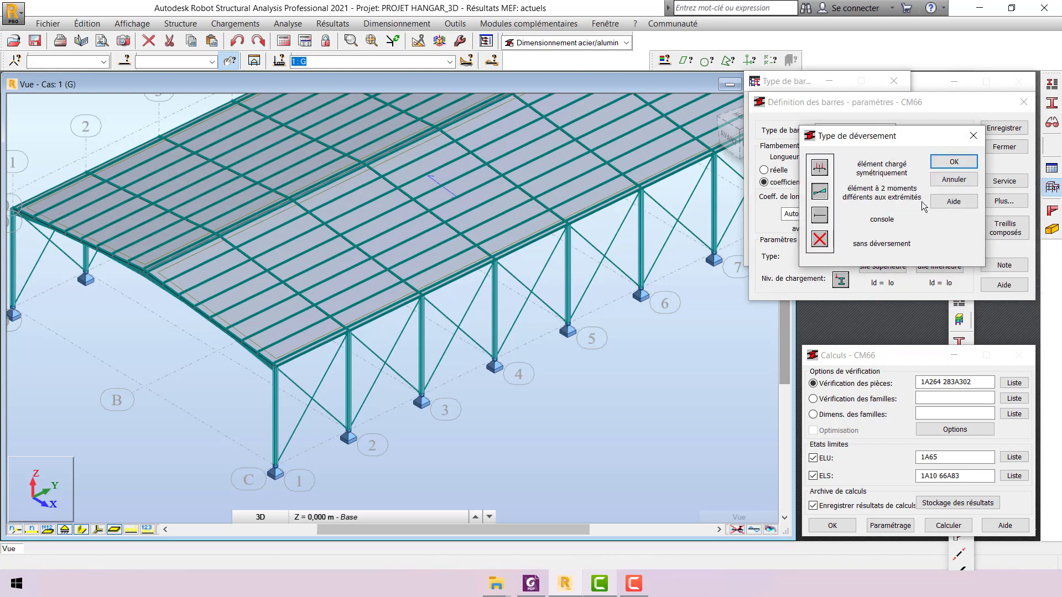
{"action": "left_click", "coordinate": [954, 162]}
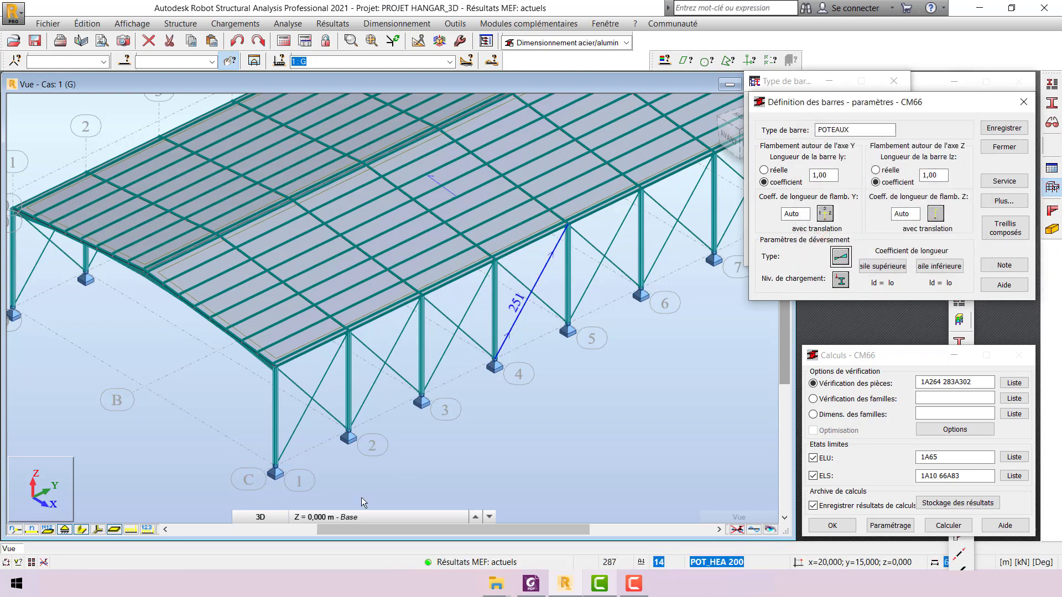
{"action": "scroll", "coordinate": [275, 491], "scroll_direction": "up", "scroll_amount": 2}
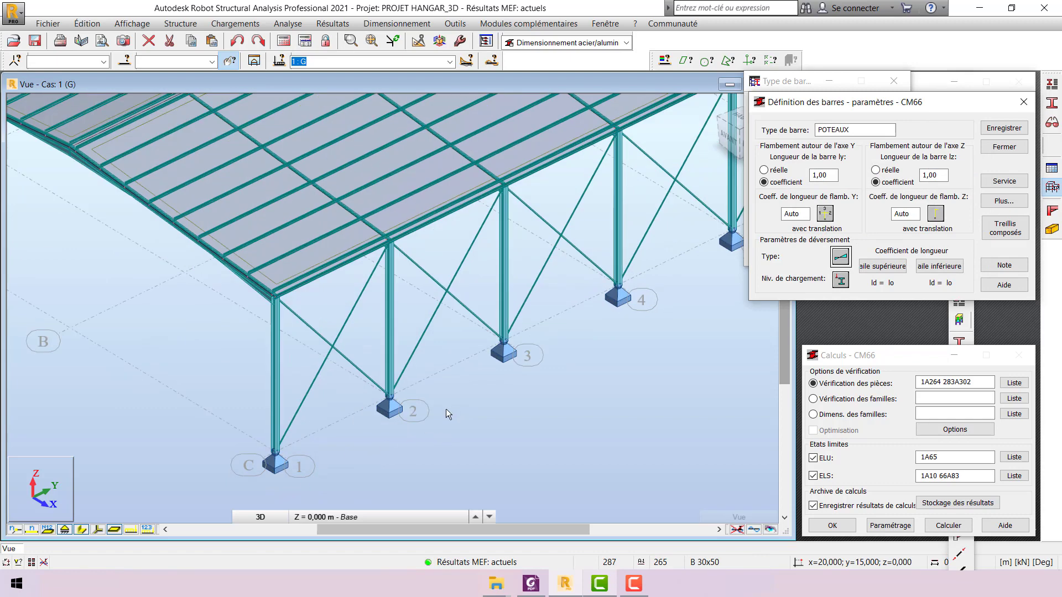
{"action": "scroll", "coordinate": [446, 410], "scroll_direction": "down", "scroll_amount": 2}
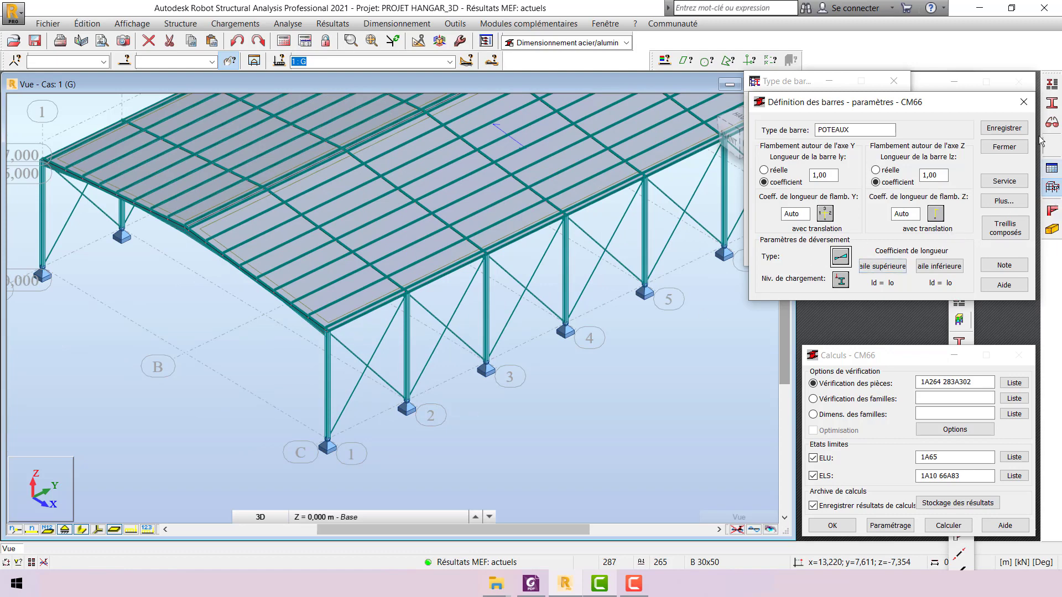
{"action": "left_click", "coordinate": [1023, 103]}
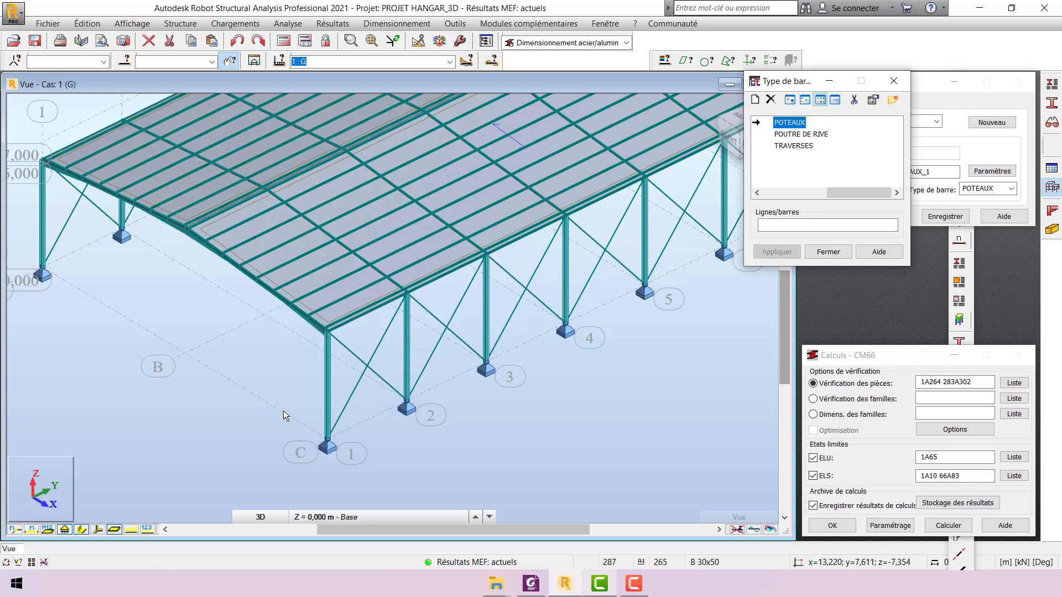
Select the PANNES and TRAVERSES bar groups in turn to check which bars of the hangar they contain
{"action": "scroll", "coordinate": [283, 410], "scroll_direction": "down", "scroll_amount": 2}
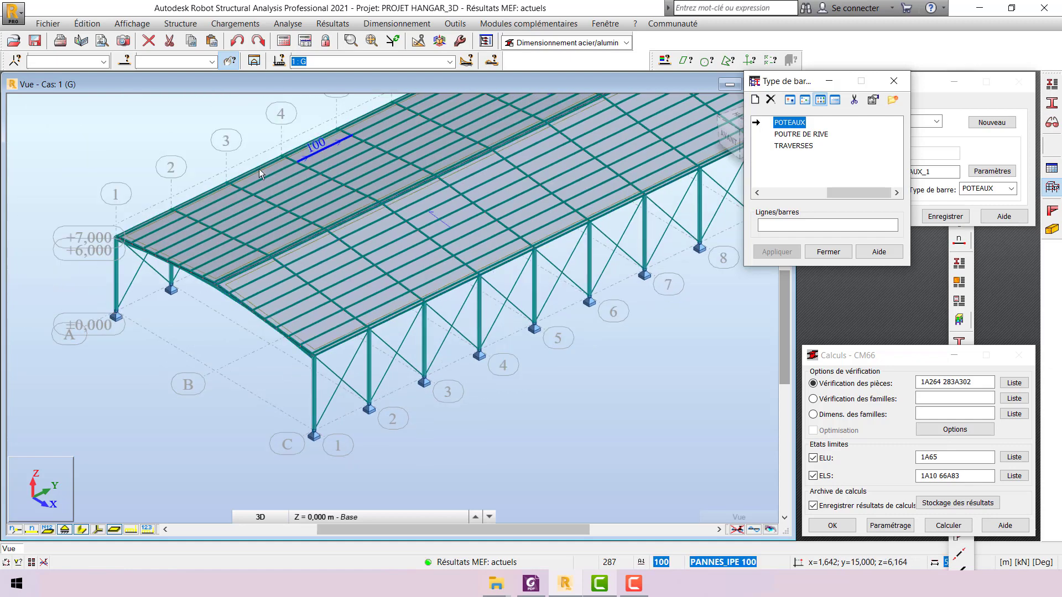
{"action": "left_click", "coordinate": [212, 61]}
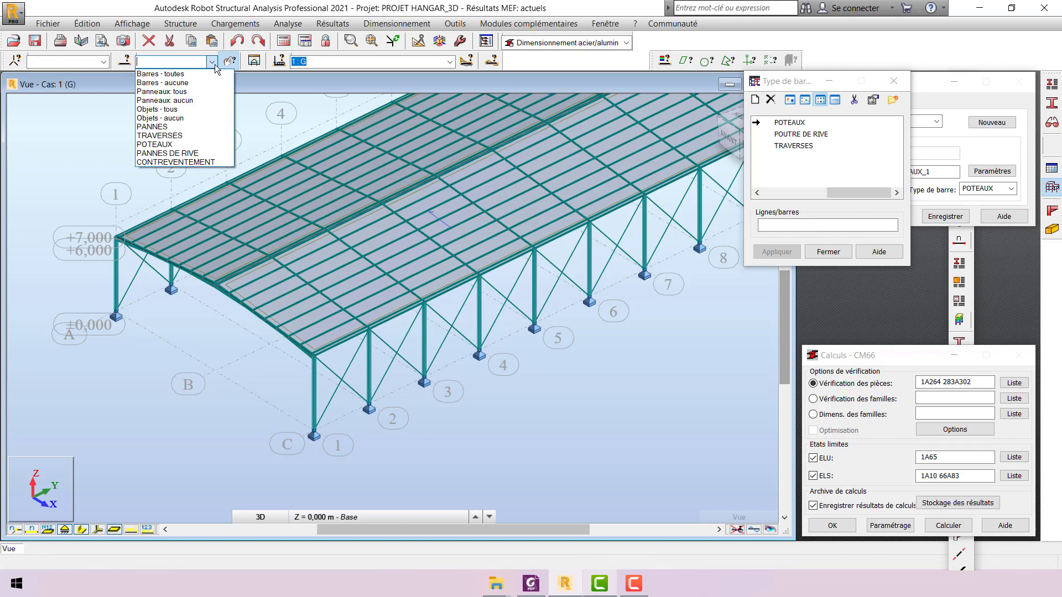
{"action": "left_click", "coordinate": [191, 127]}
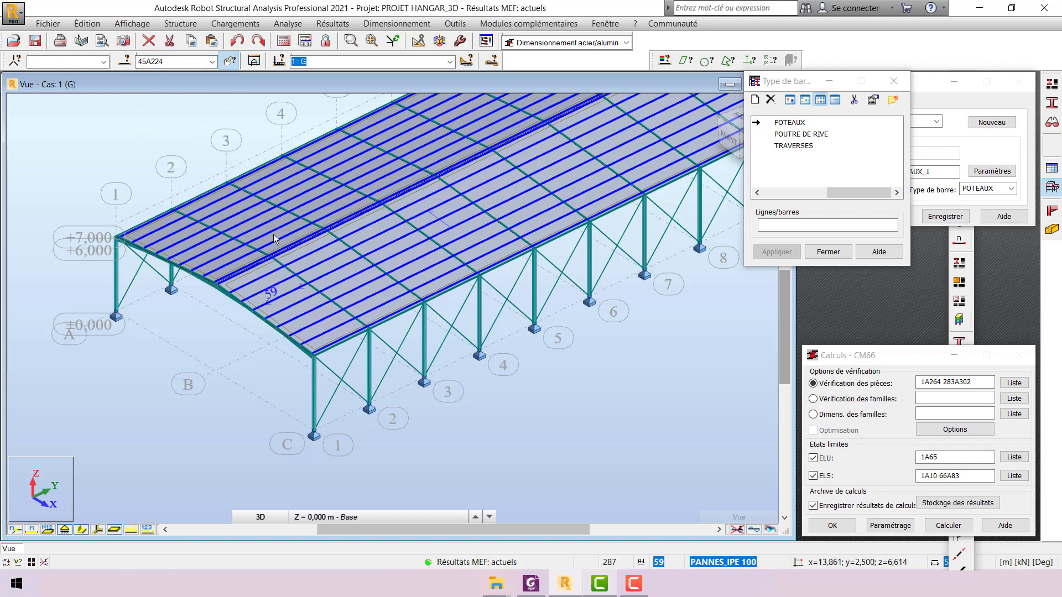
{"action": "left_click", "coordinate": [211, 65]}
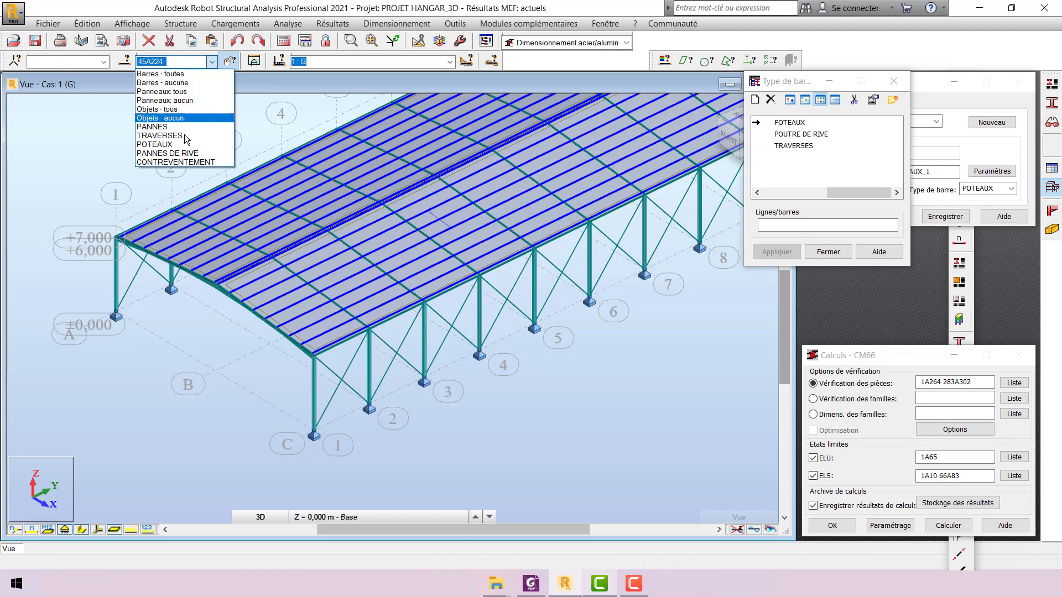
{"action": "left_click", "coordinate": [184, 136]}
{"action": "scroll", "coordinate": [250, 350], "scroll_direction": "down", "scroll_amount": 7}
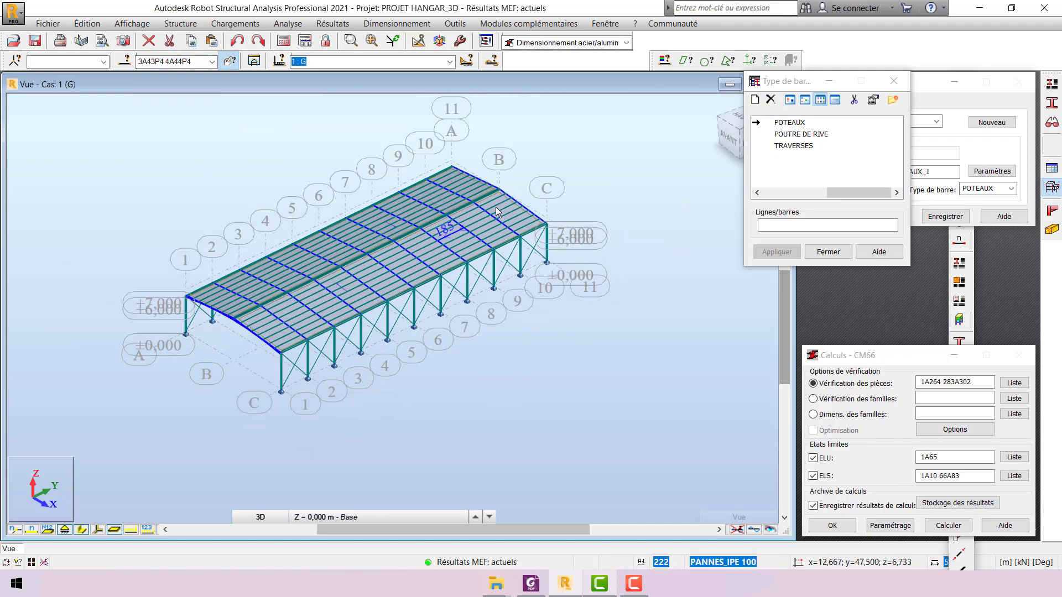
{"action": "scroll", "coordinate": [496, 208], "scroll_direction": "up", "scroll_amount": 6}
{"action": "scroll", "coordinate": [575, 208], "scroll_direction": "down", "scroll_amount": 3}
Check the bars of the POTEAUX, PANNES DE RIVE and CONTREVENTEMENT groups by selecting each group in the model
{"action": "left_click", "coordinate": [211, 62]}
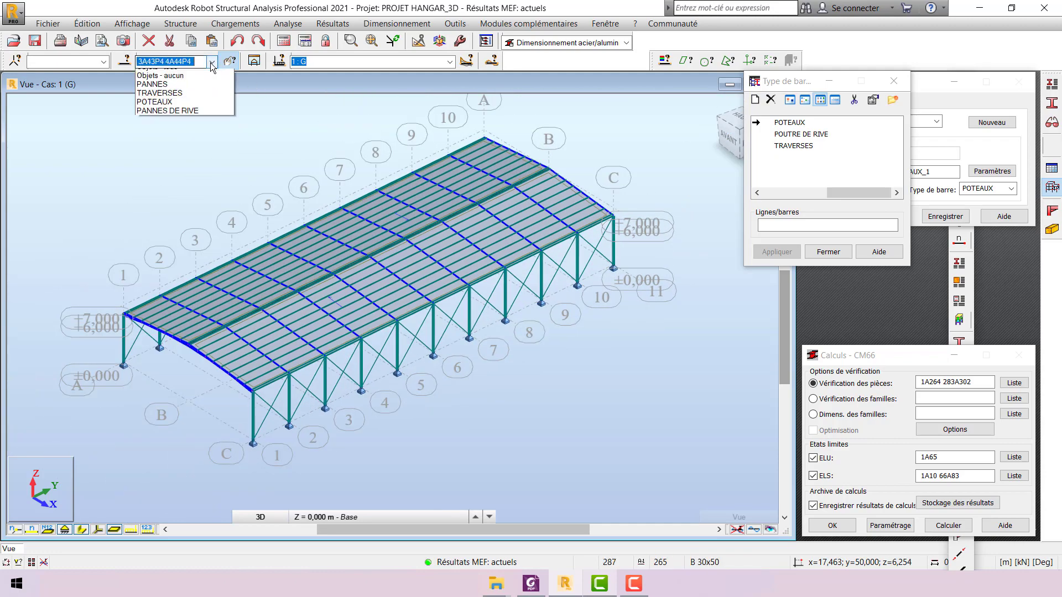
{"action": "left_click", "coordinate": [188, 144]}
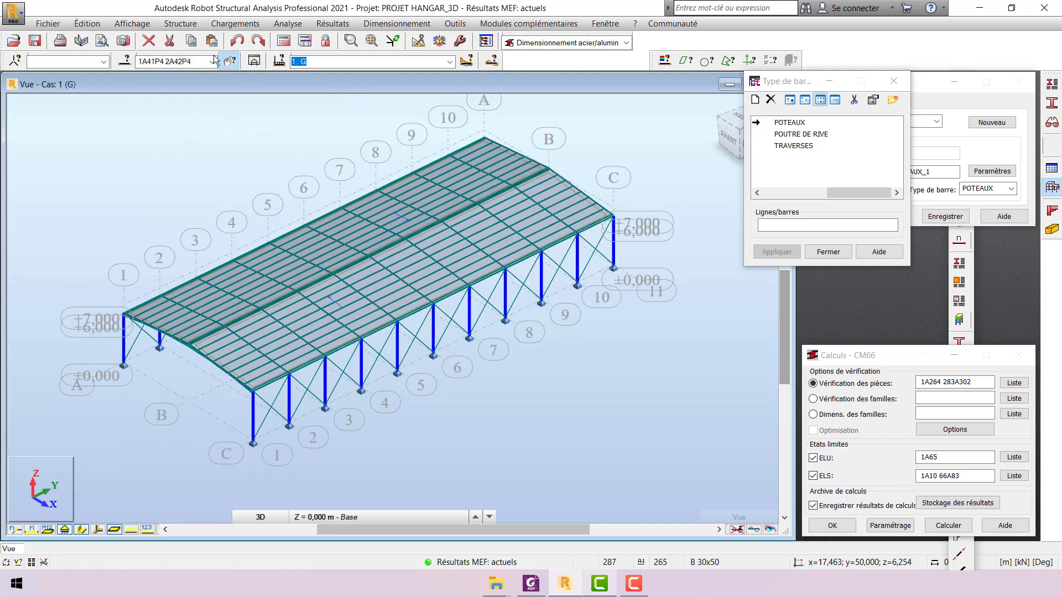
{"action": "left_click", "coordinate": [211, 62]}
{"action": "left_click", "coordinate": [201, 153]}
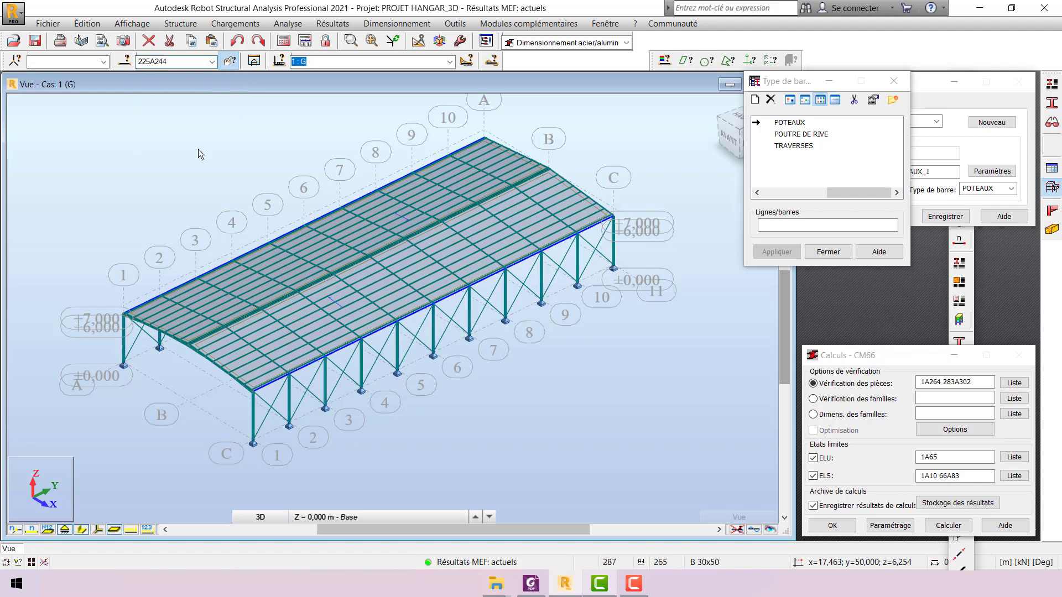
{"action": "left_click", "coordinate": [211, 62]}
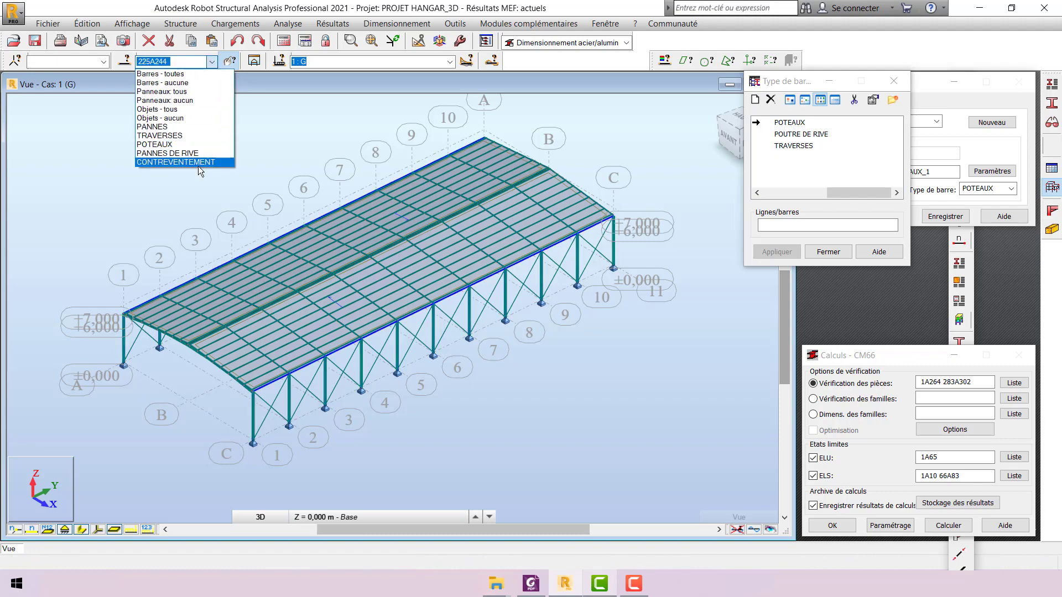
{"action": "left_click", "coordinate": [198, 166]}
{"action": "scroll", "coordinate": [211, 364], "scroll_direction": "up", "scroll_amount": 3}
{"action": "scroll", "coordinate": [272, 330], "scroll_direction": "down", "scroll_amount": 3}
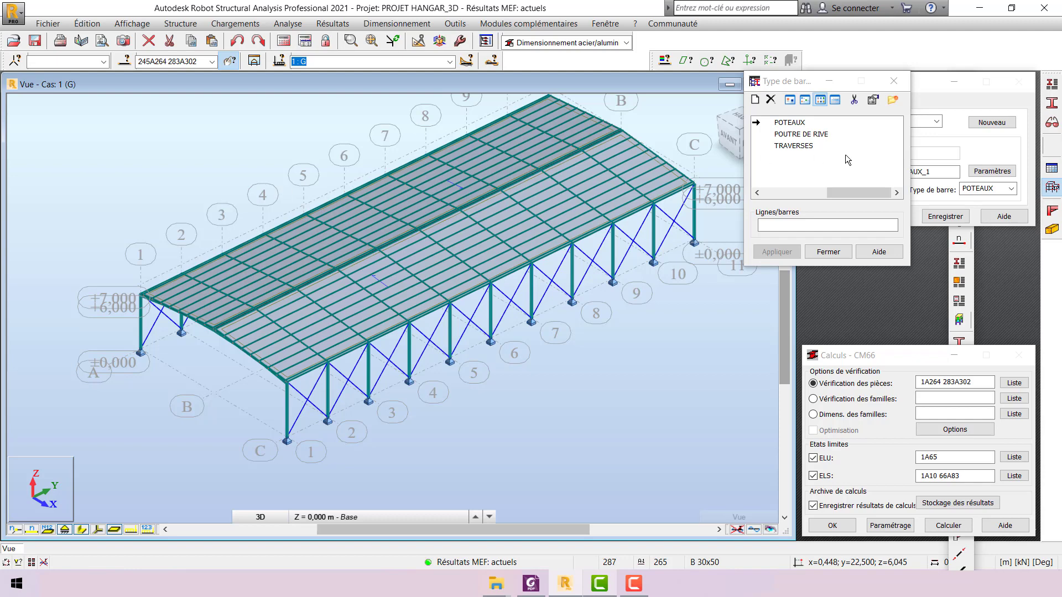
Assign the PANNES member type to the bars of the PANNES group (45A224)
{"action": "left_click", "coordinate": [757, 193]}
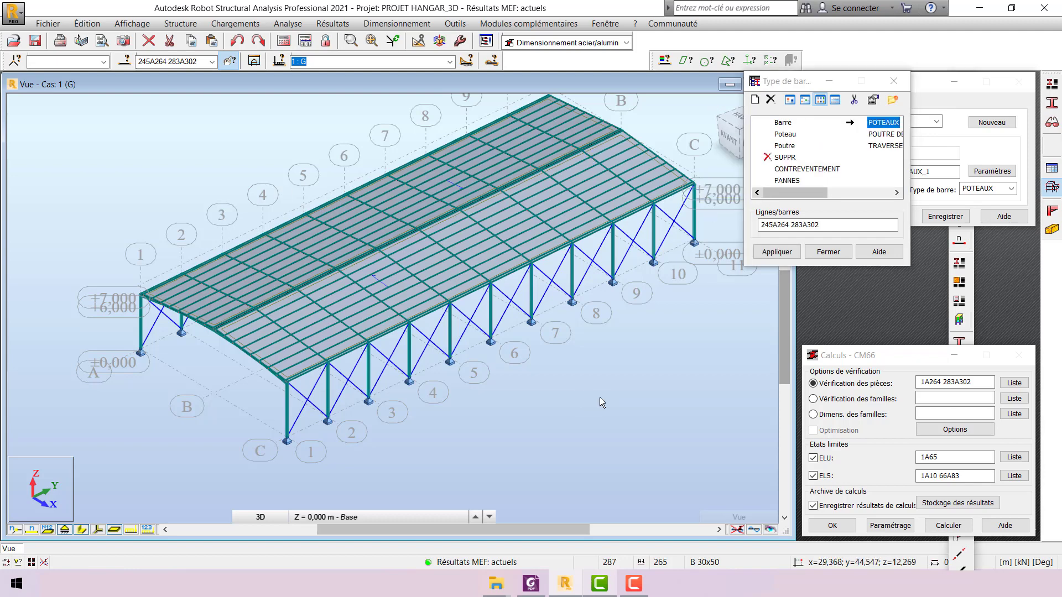
{"action": "left_click", "coordinate": [211, 62]}
{"action": "left_click", "coordinate": [187, 117]}
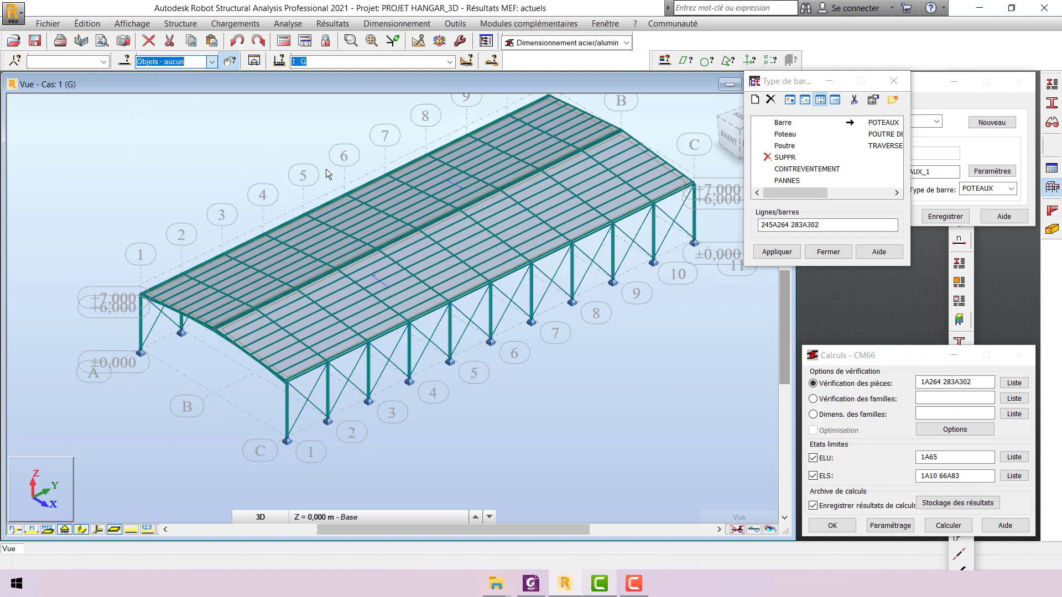
{"action": "double_click", "coordinate": [784, 180]}
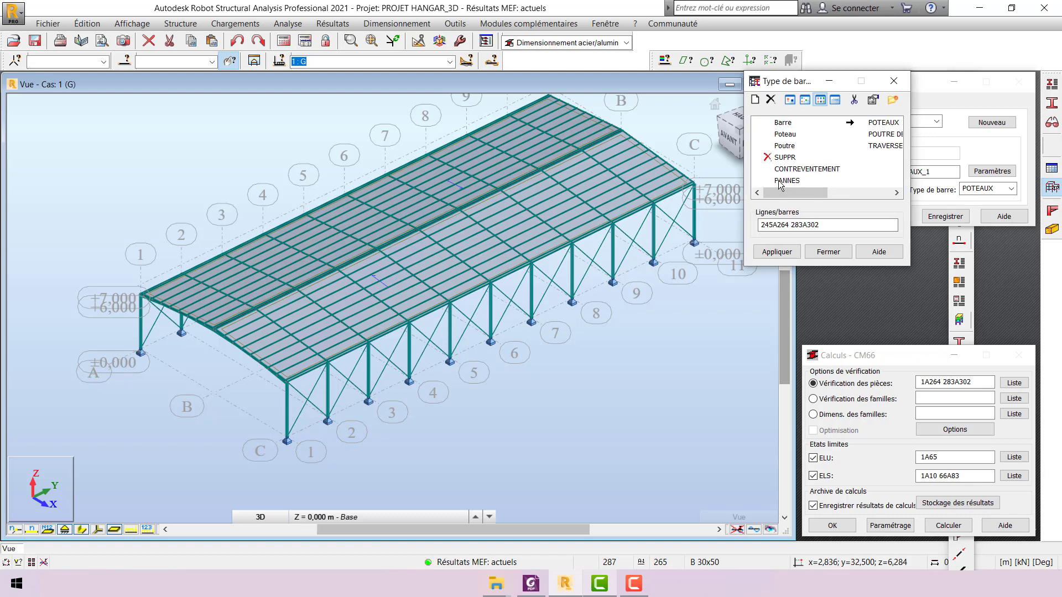
{"action": "left_click", "coordinate": [1021, 101]}
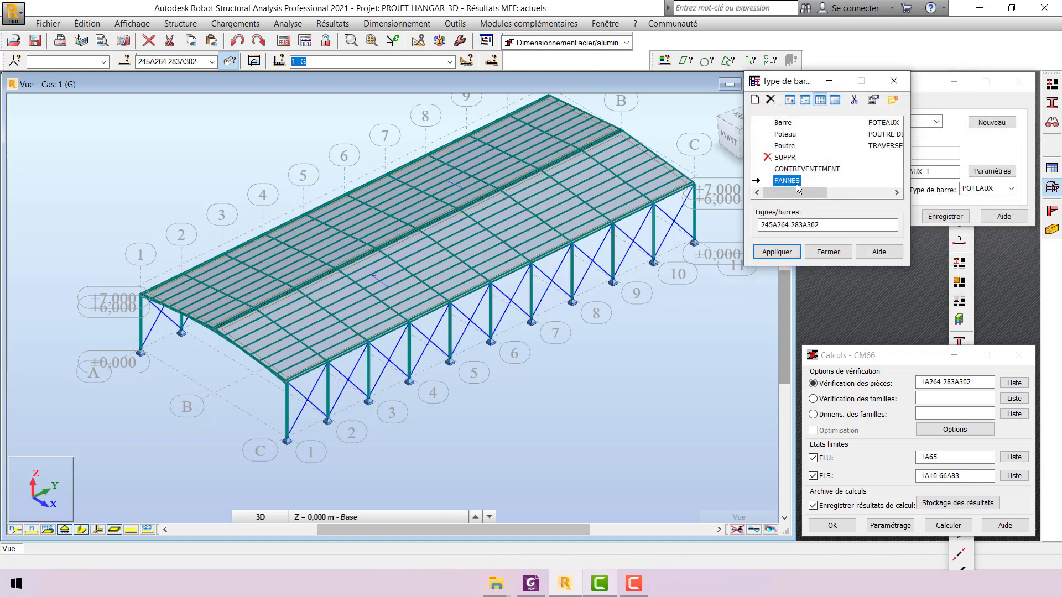
{"action": "left_click", "coordinate": [212, 62]}
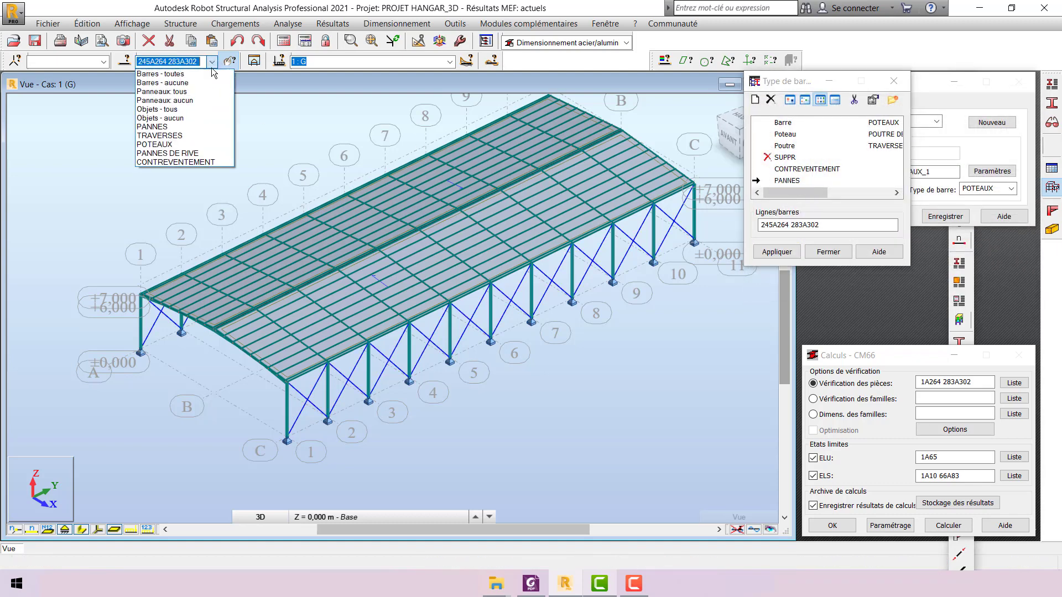
{"action": "left_click", "coordinate": [198, 126]}
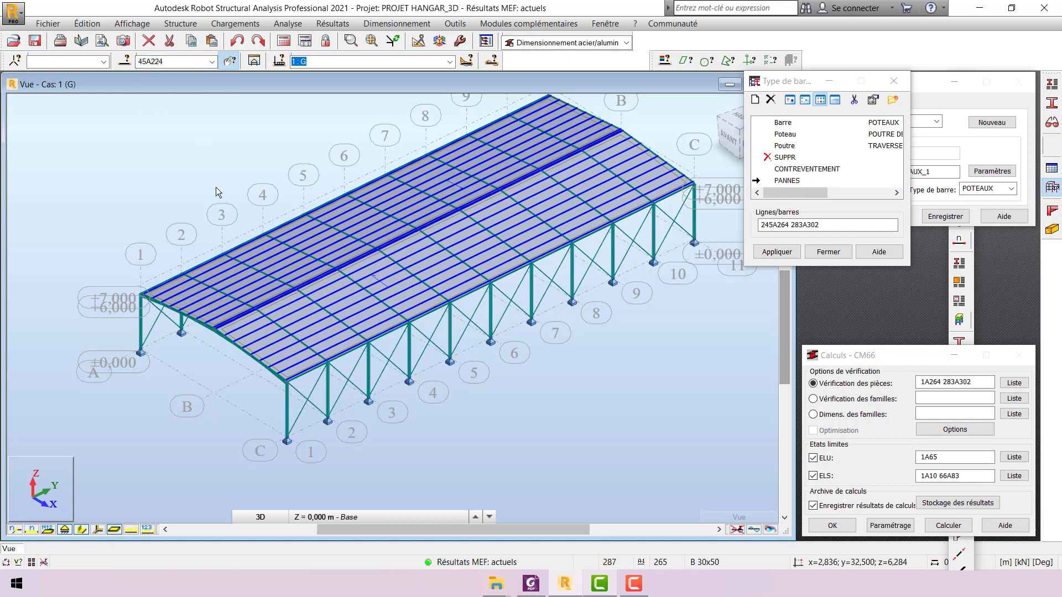
{"action": "left_click", "coordinate": [837, 226]}
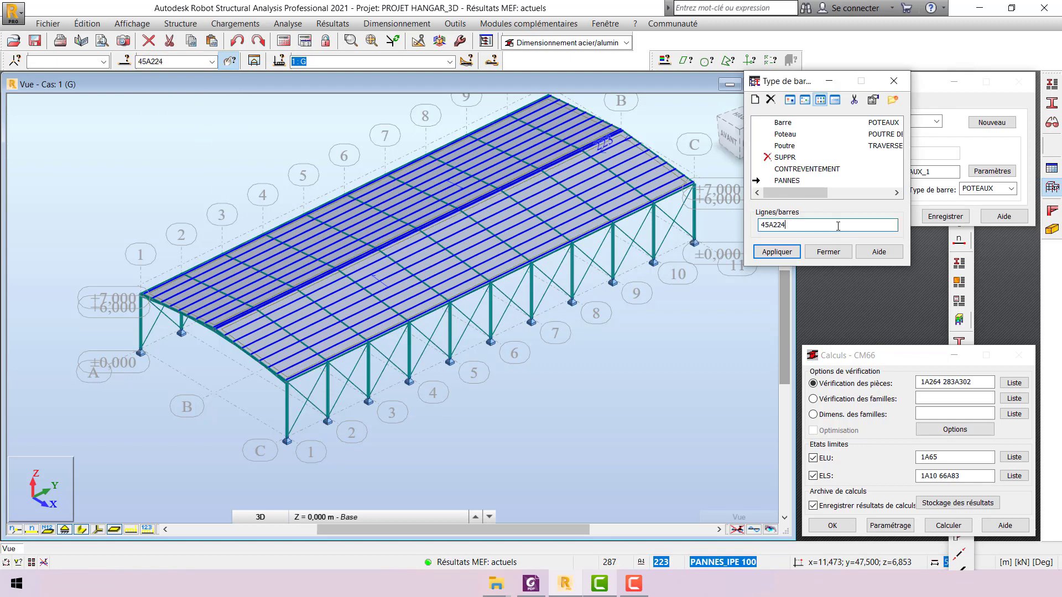
{"action": "left_click", "coordinate": [792, 249]}
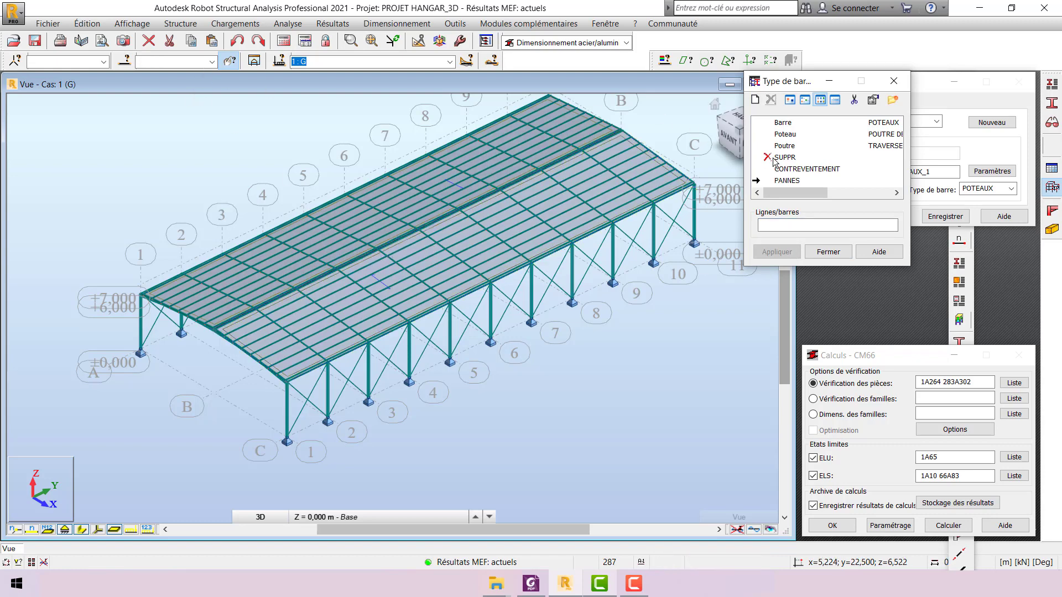
Assign the TRAVERSES member type to the bars of the TRAVERSES group (3A43P4 4A44P4)
{"action": "left_click", "coordinate": [896, 192]}
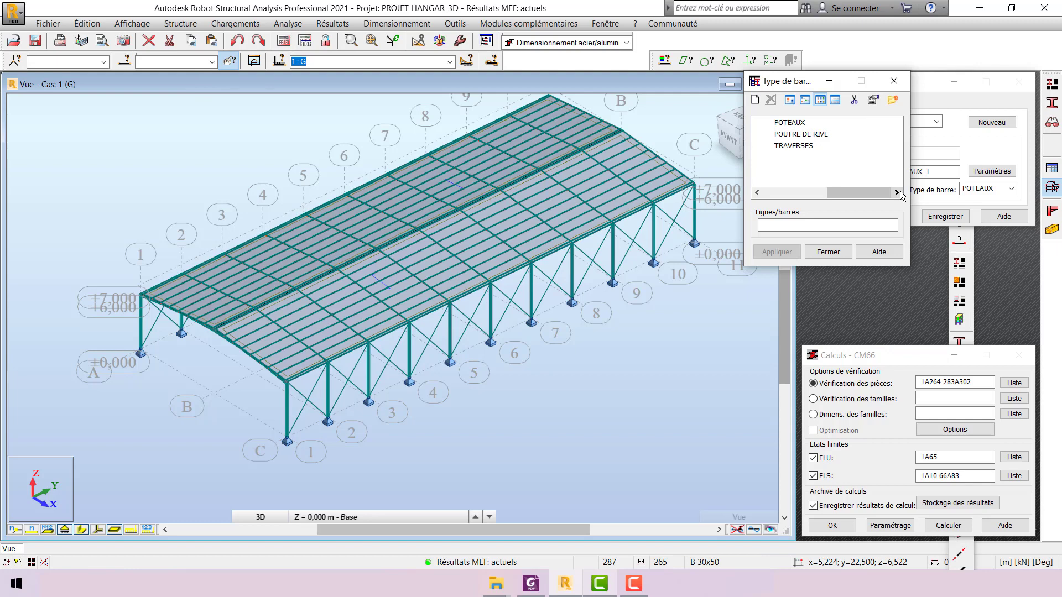
{"action": "left_click", "coordinate": [782, 147]}
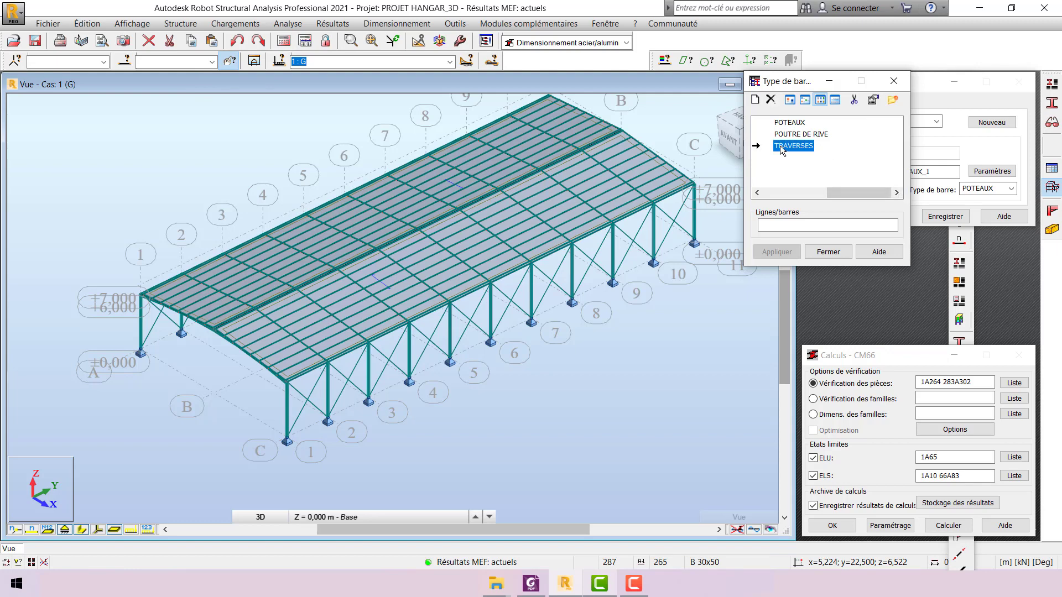
{"action": "left_click", "coordinate": [211, 63]}
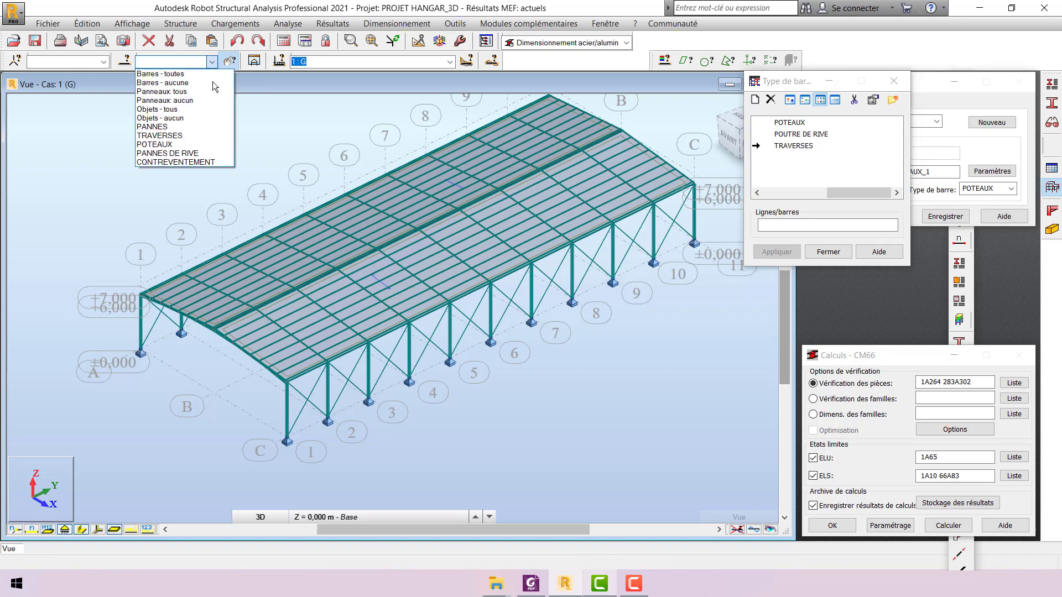
{"action": "left_click", "coordinate": [207, 135]}
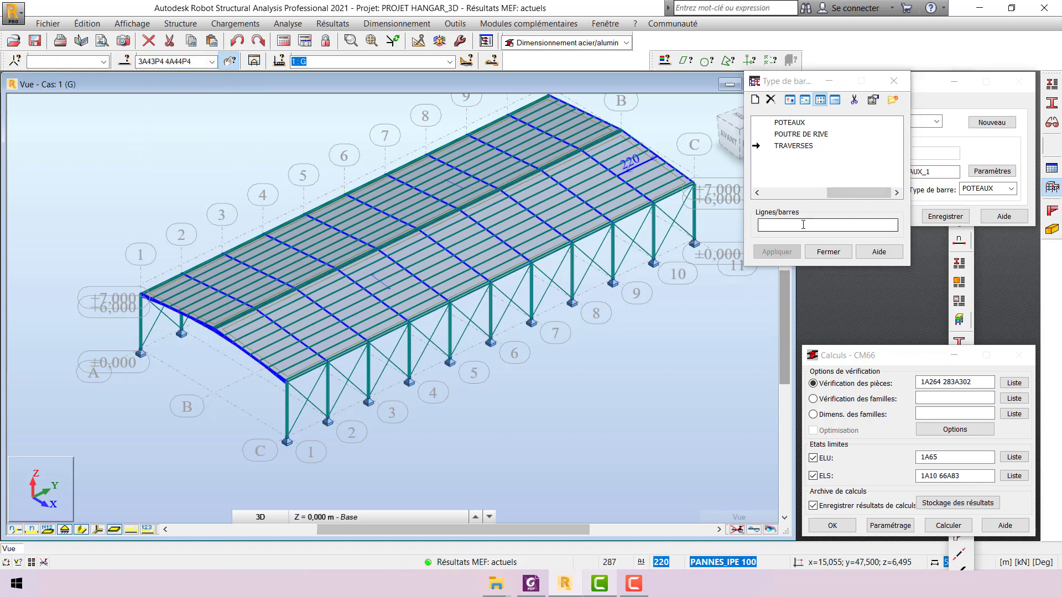
{"action": "left_click", "coordinate": [846, 225]}
{"action": "left_click", "coordinate": [789, 253]}
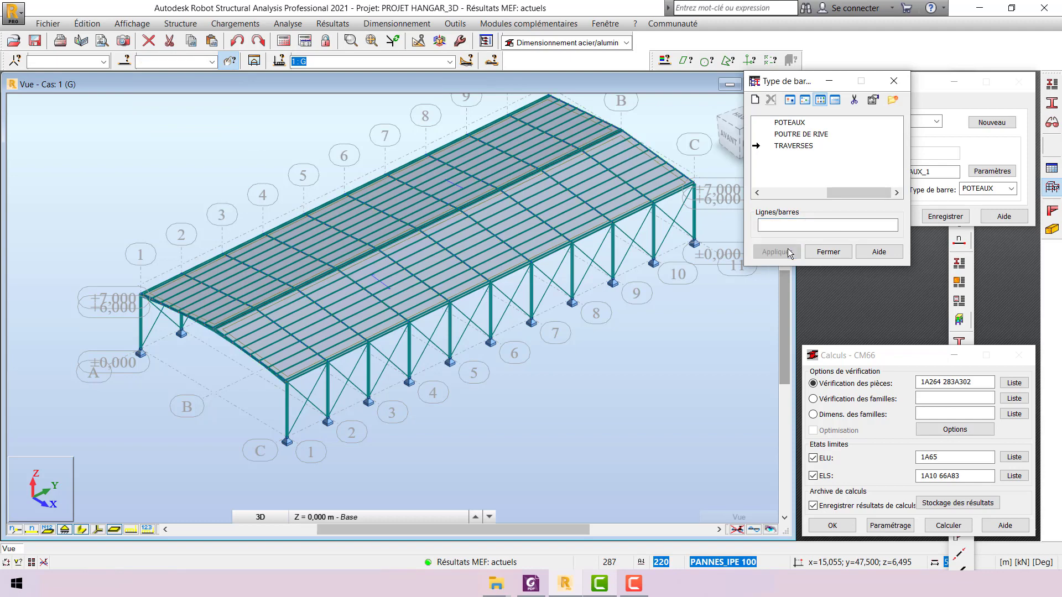
Assign the POTEAUX member type to the bars of the POTEAUX group (1A41P4 2A42P4)
{"action": "left_click_drag", "start_coordinate": [845, 189], "coordinate": [781, 192]}
{"action": "left_click", "coordinate": [880, 123]}
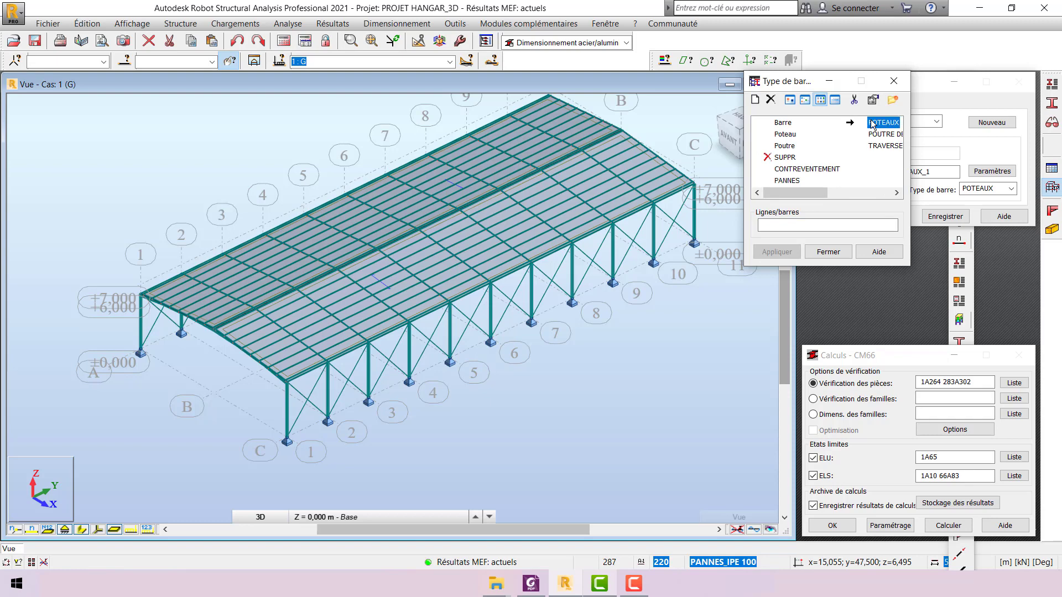
{"action": "left_click", "coordinate": [211, 62]}
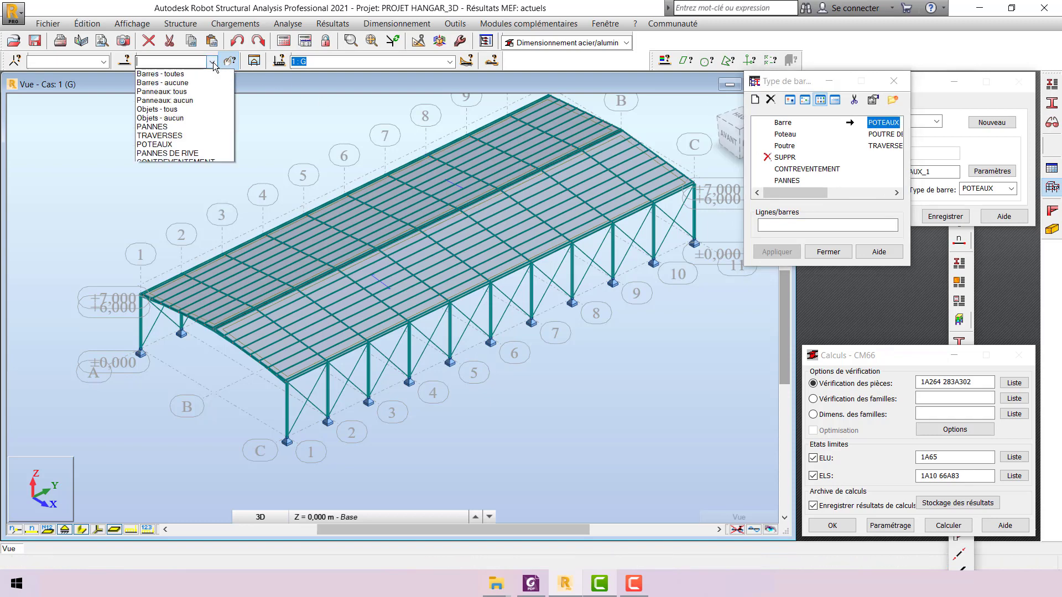
{"action": "left_click", "coordinate": [182, 144]}
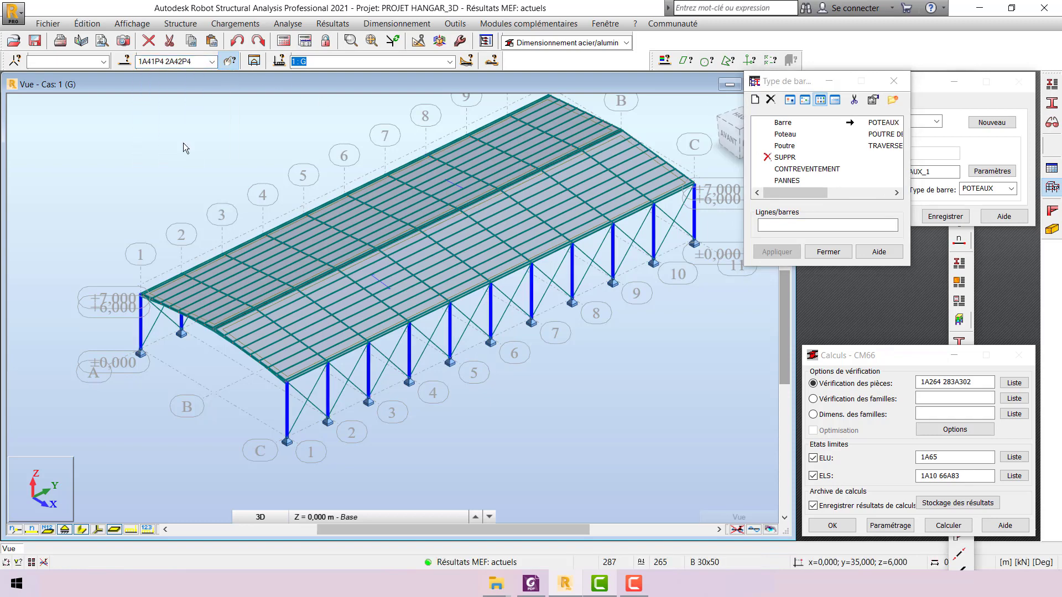
{"action": "right_click", "coordinate": [174, 154]}
{"action": "left_click", "coordinate": [175, 207]}
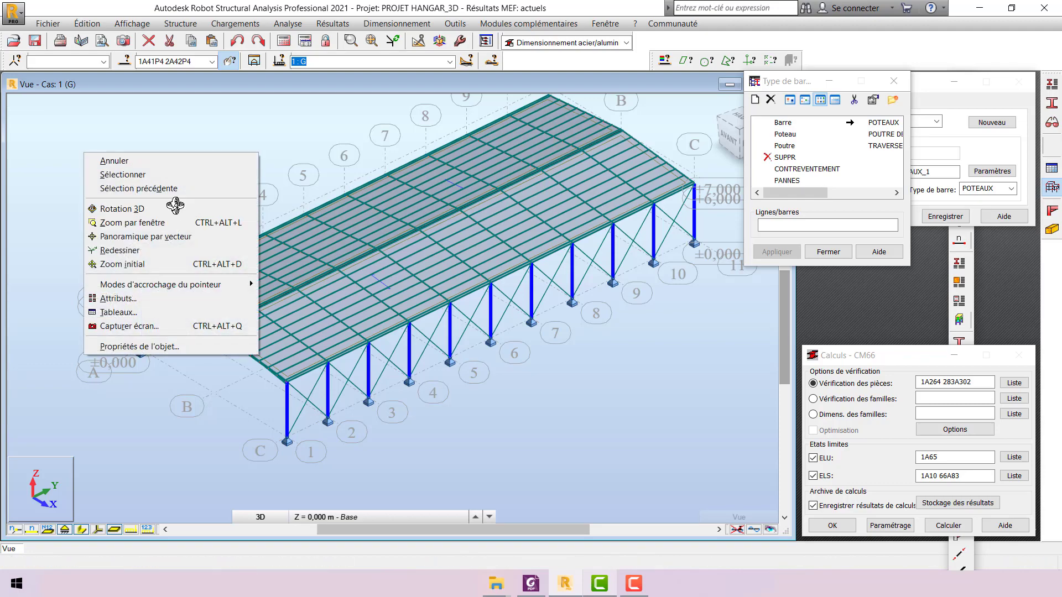
{"action": "scroll", "coordinate": [181, 205], "scroll_direction": "down", "scroll_amount": 3}
{"action": "left_click_drag", "start_coordinate": [181, 207], "coordinate": [319, 255]}
{"action": "scroll", "coordinate": [318, 255], "scroll_direction": "up", "scroll_amount": 4}
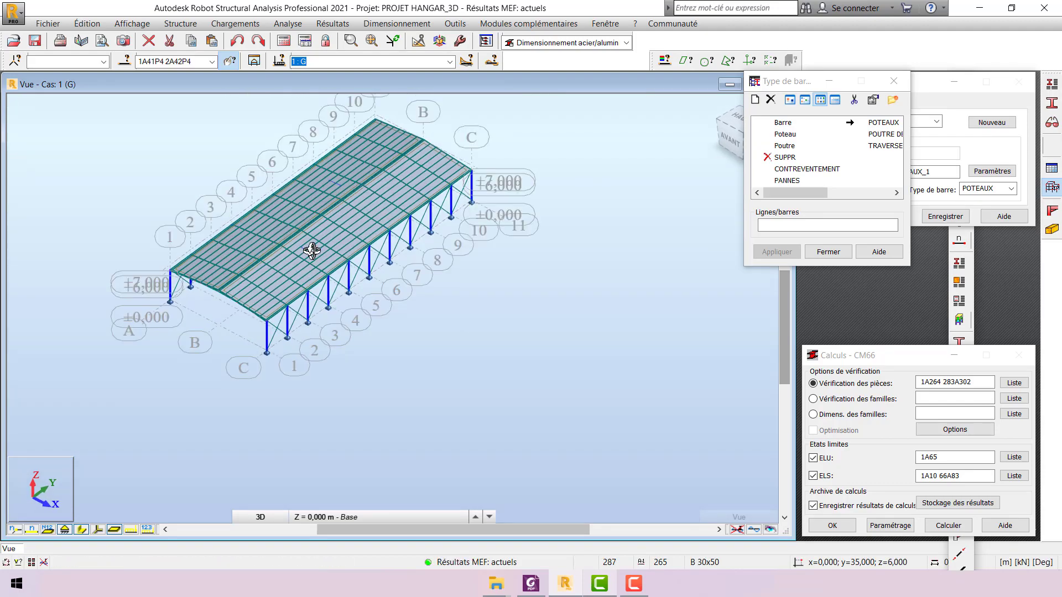
{"action": "scroll", "coordinate": [321, 259], "scroll_direction": "down", "scroll_amount": 2}
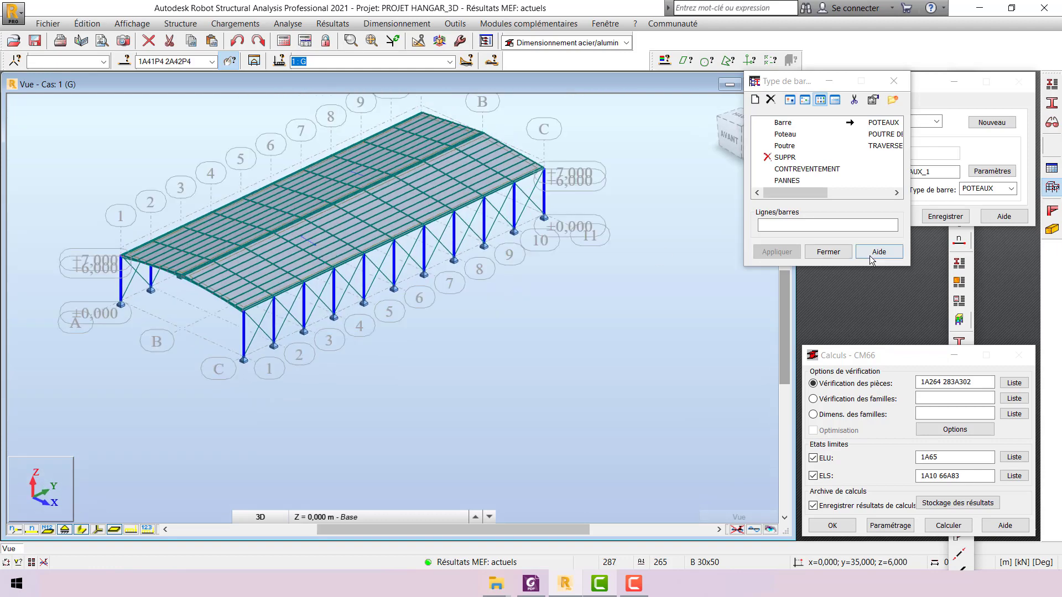
{"action": "left_click", "coordinate": [798, 226]}
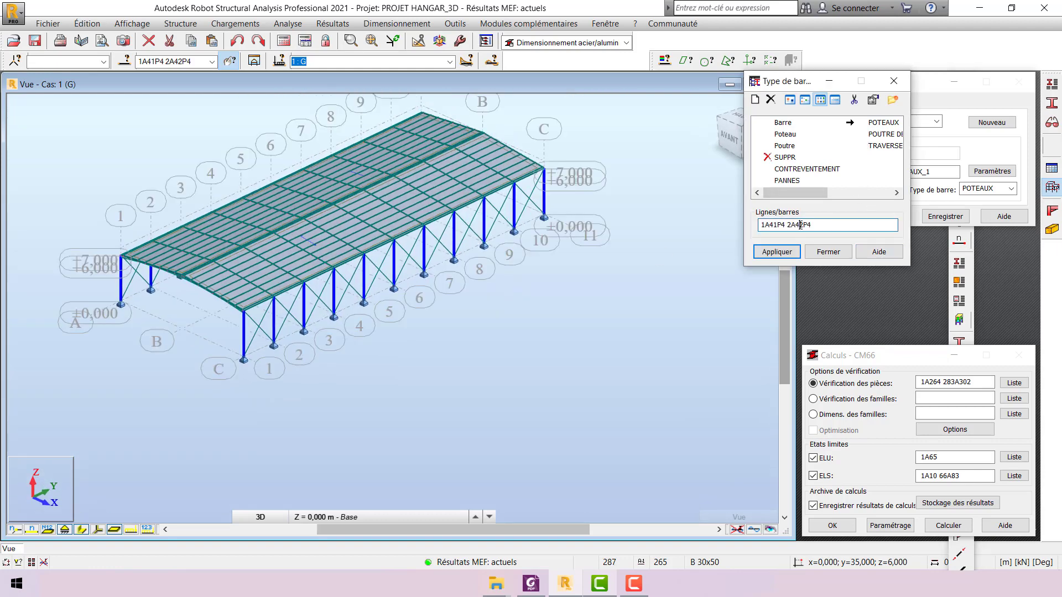
{"action": "left_click", "coordinate": [788, 251]}
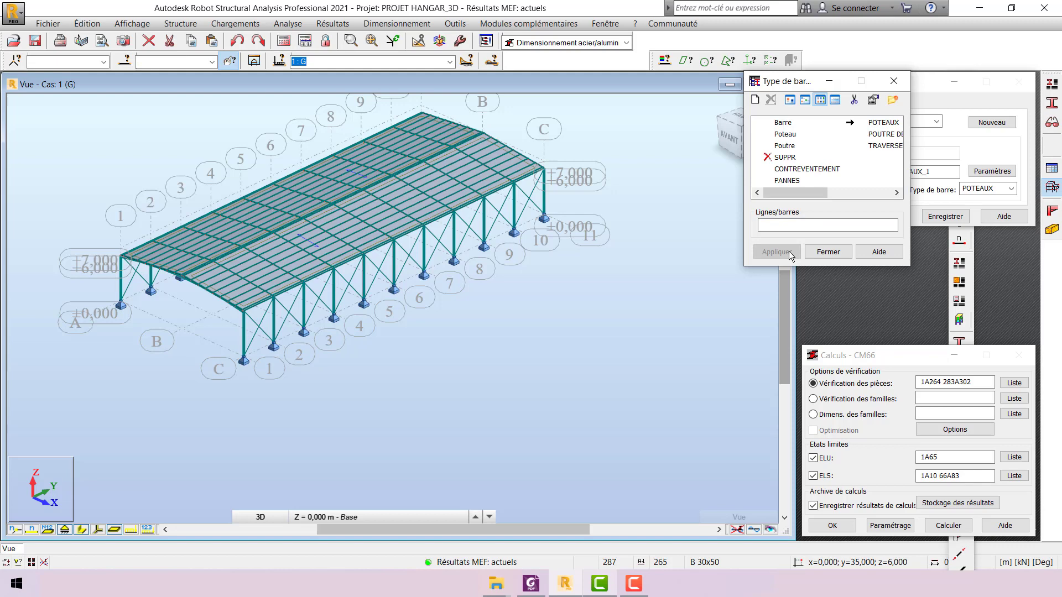
Assign the CONTREVENTEMENT member type to the bars of the CONTREVENTEMENT group (245A264 283A302)
{"action": "left_click", "coordinate": [789, 172]}
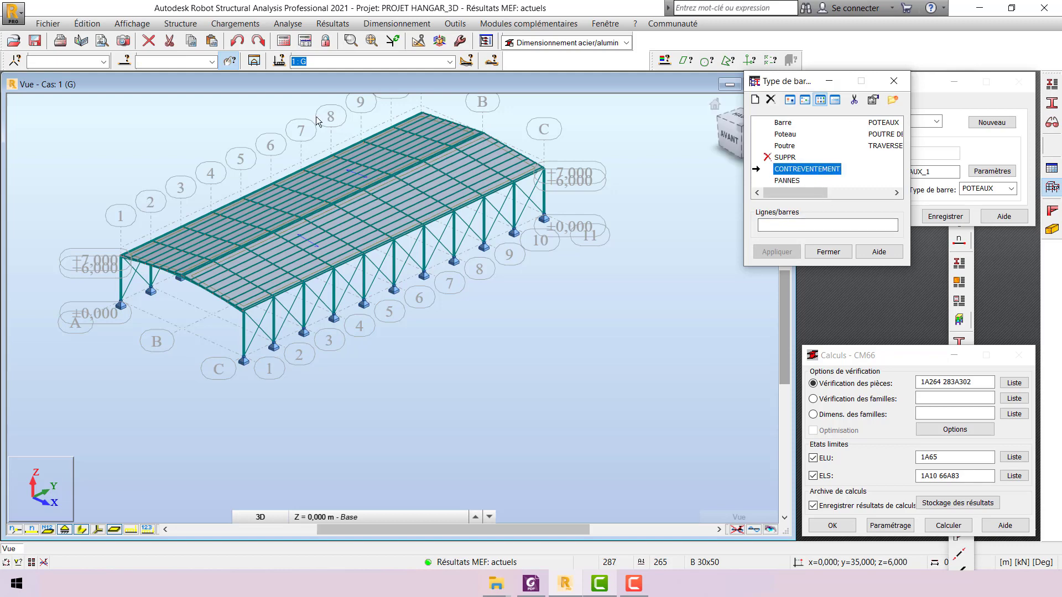
{"action": "left_click", "coordinate": [212, 64]}
{"action": "left_click", "coordinate": [212, 62]}
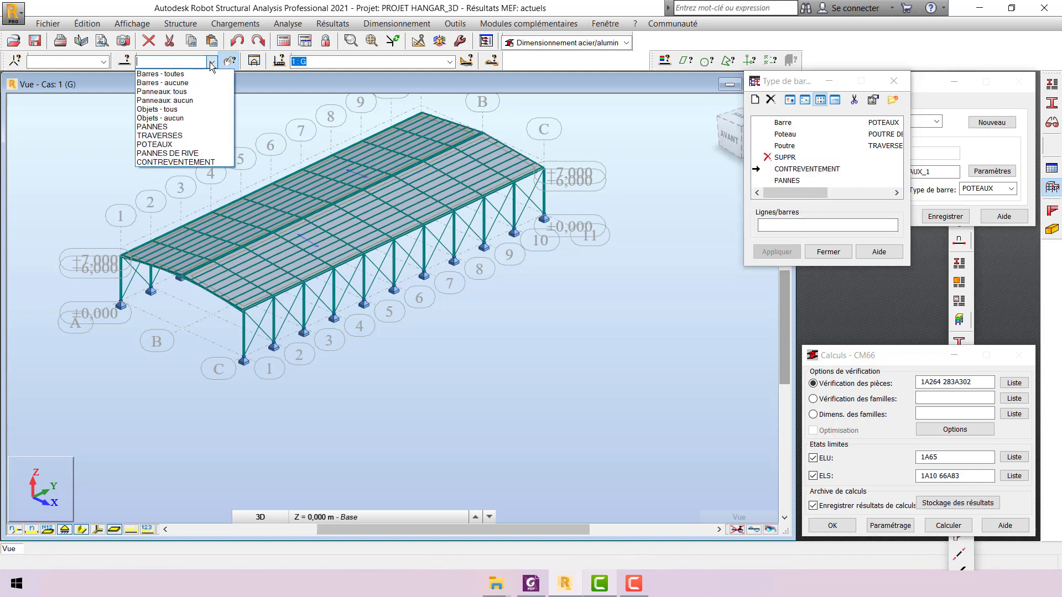
{"action": "left_click", "coordinate": [194, 162]}
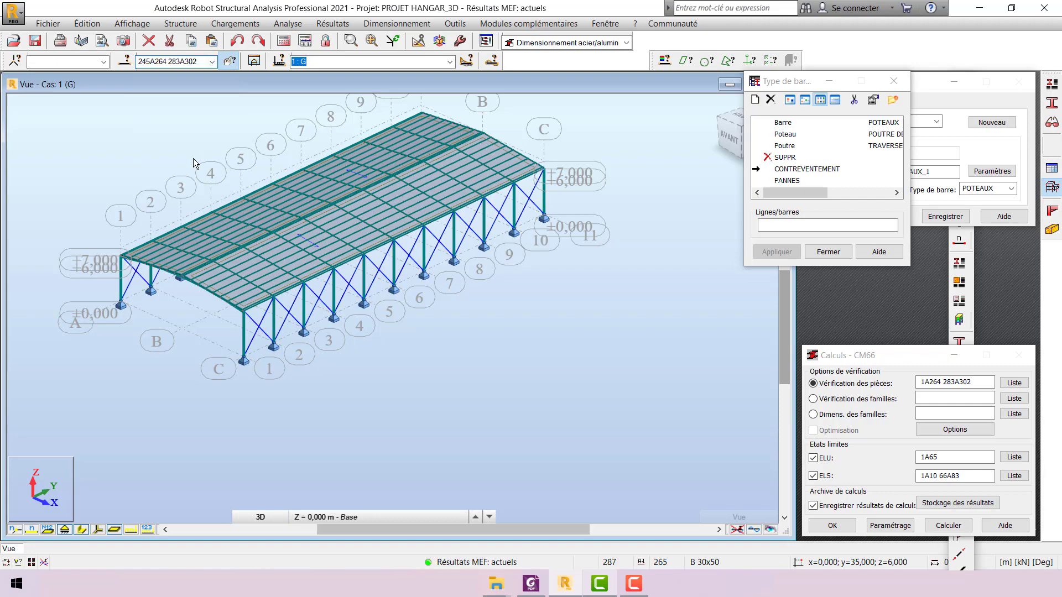
{"action": "right_click", "coordinate": [131, 147]}
{"action": "left_click", "coordinate": [130, 204]}
{"action": "left_click_drag", "start_coordinate": [150, 254], "coordinate": [265, 283]}
{"action": "left_click", "coordinate": [805, 225]}
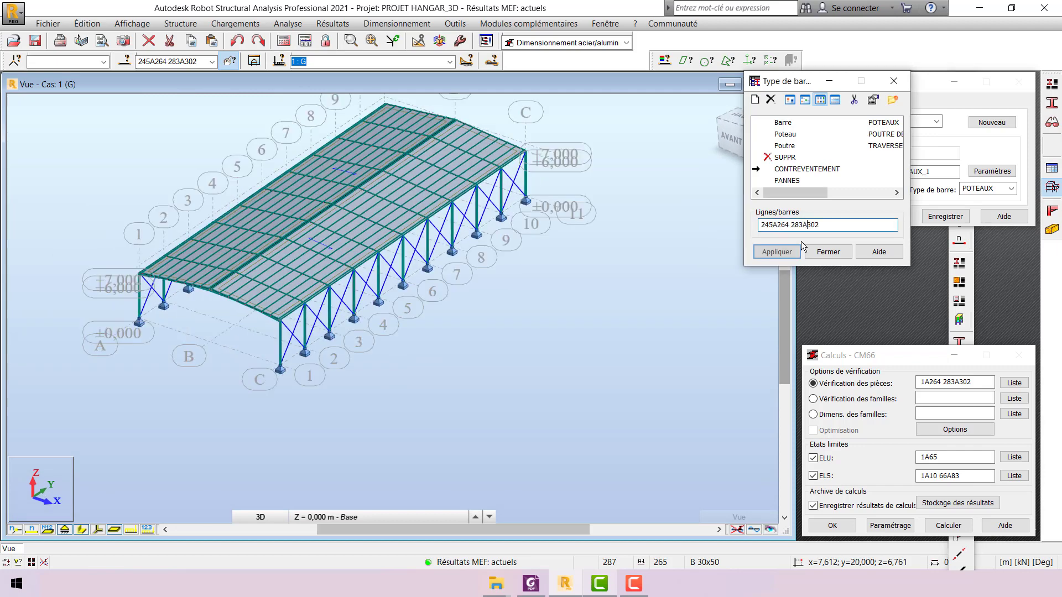
{"action": "left_click", "coordinate": [788, 253]}
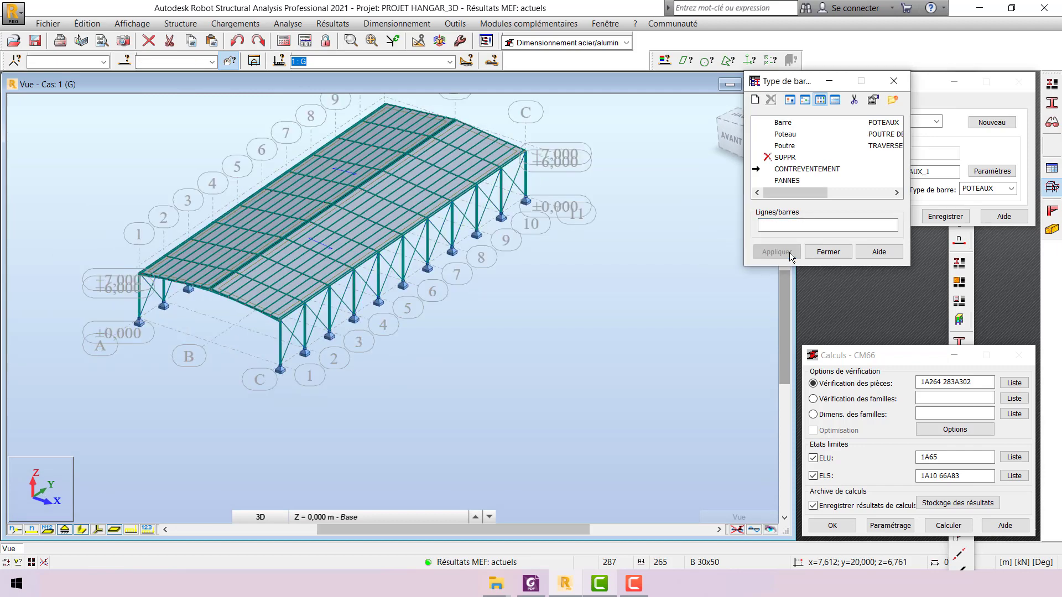
Assign the POUTRE DE RIVE member type to the bars of the PANNES DE RIVE group (225A244) and close the member type window
{"action": "left_click", "coordinate": [211, 61]}
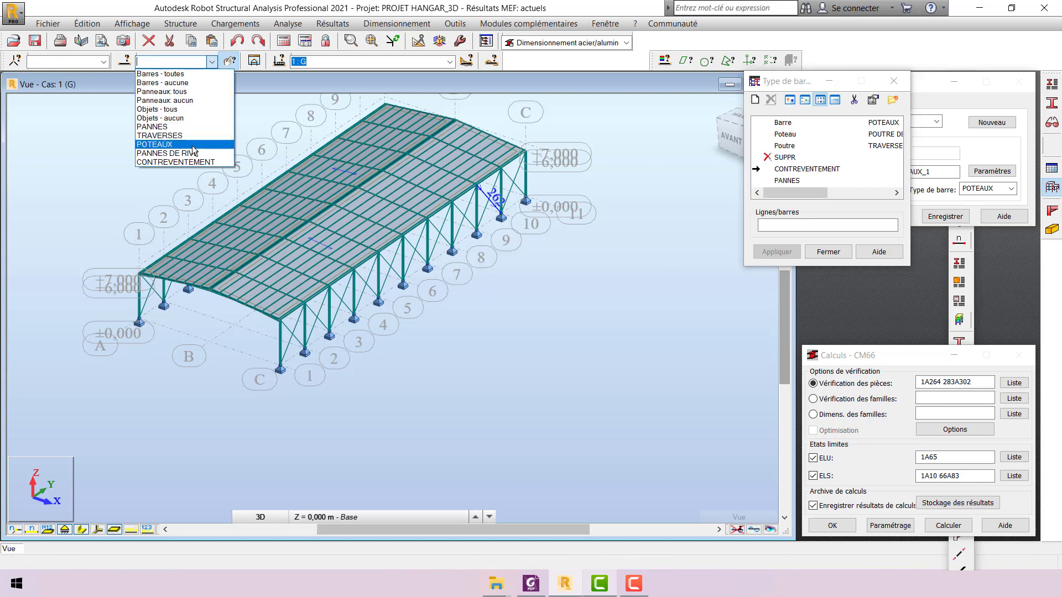
{"action": "left_click", "coordinate": [205, 154]}
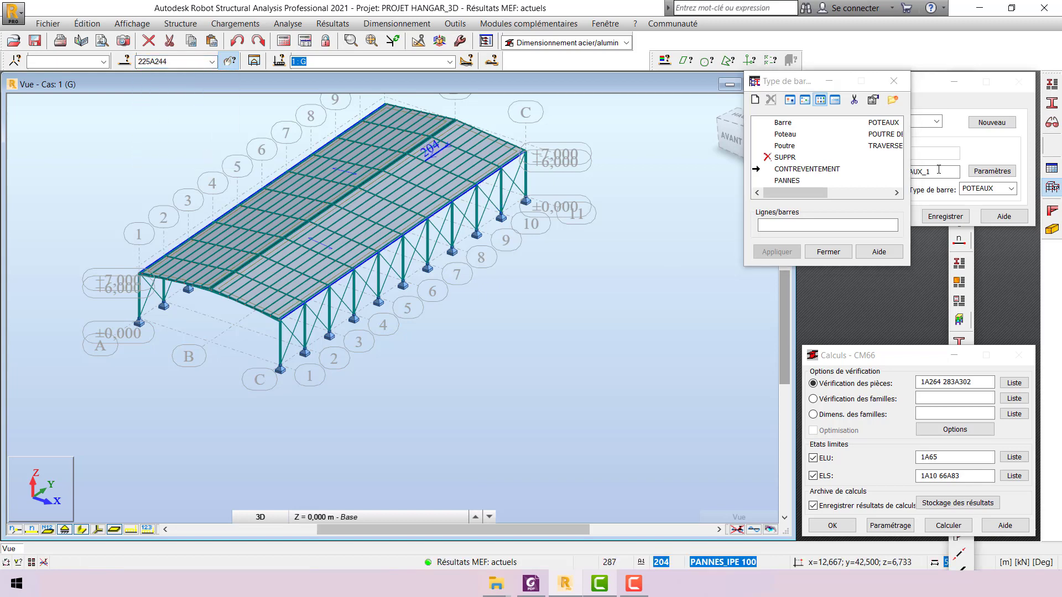
{"action": "left_click", "coordinate": [897, 193]}
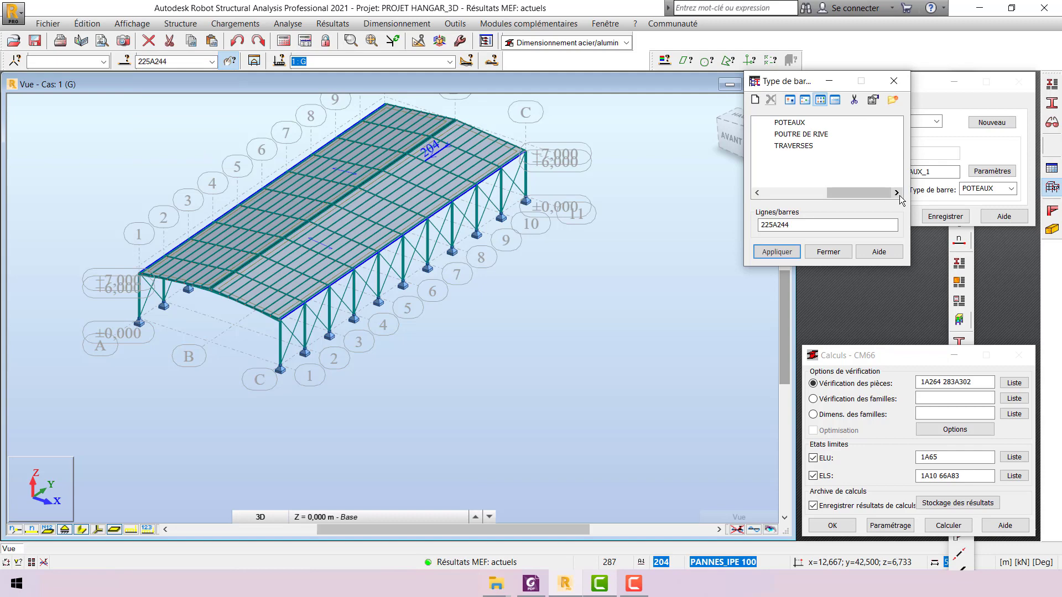
{"action": "left_click", "coordinate": [781, 138]}
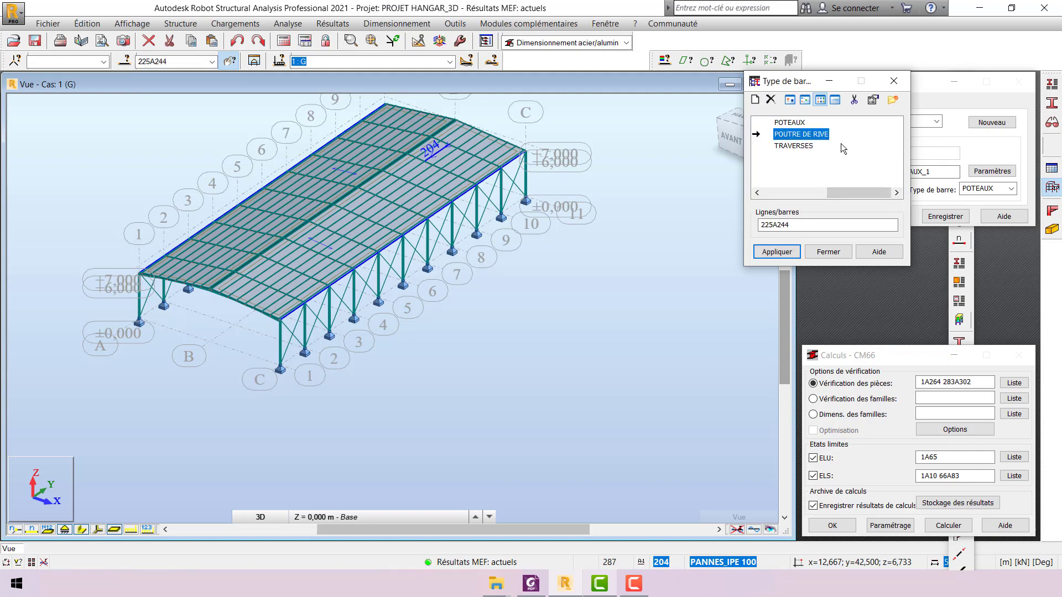
{"action": "left_click", "coordinate": [800, 223]}
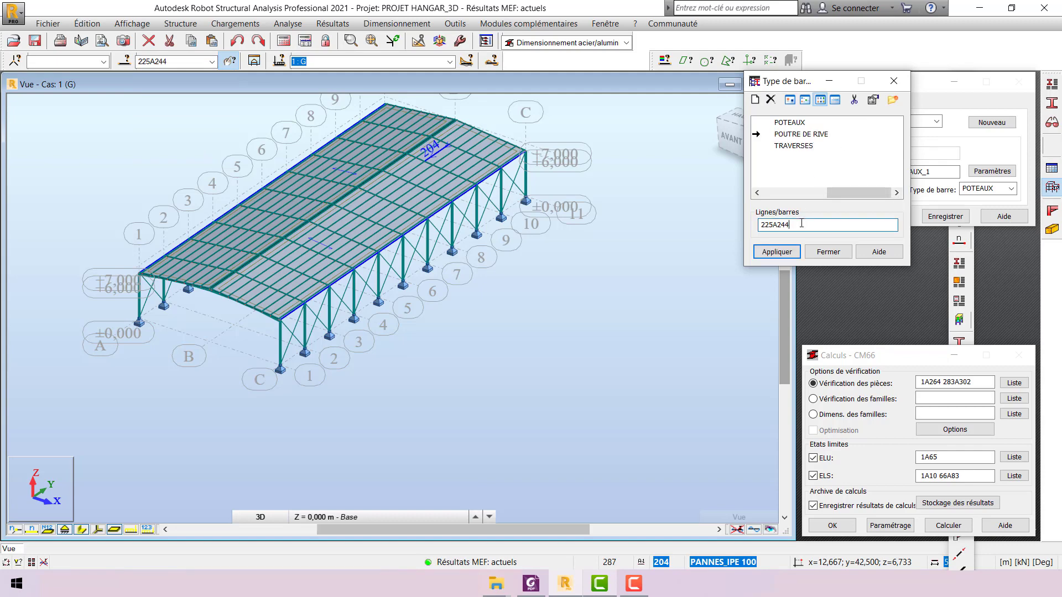
{"action": "left_click", "coordinate": [790, 254]}
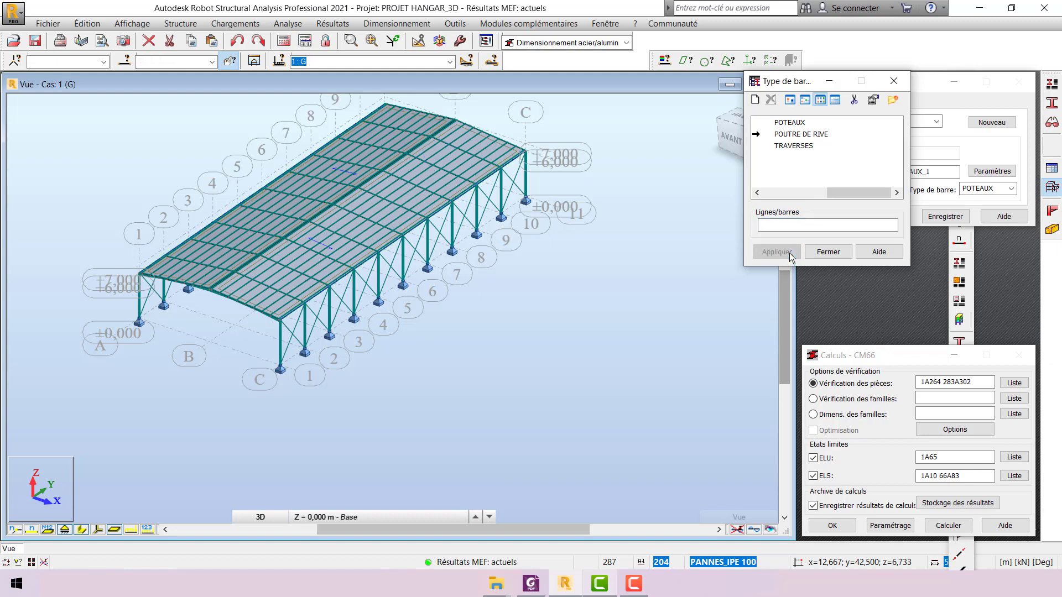
{"action": "left_click", "coordinate": [894, 81]}
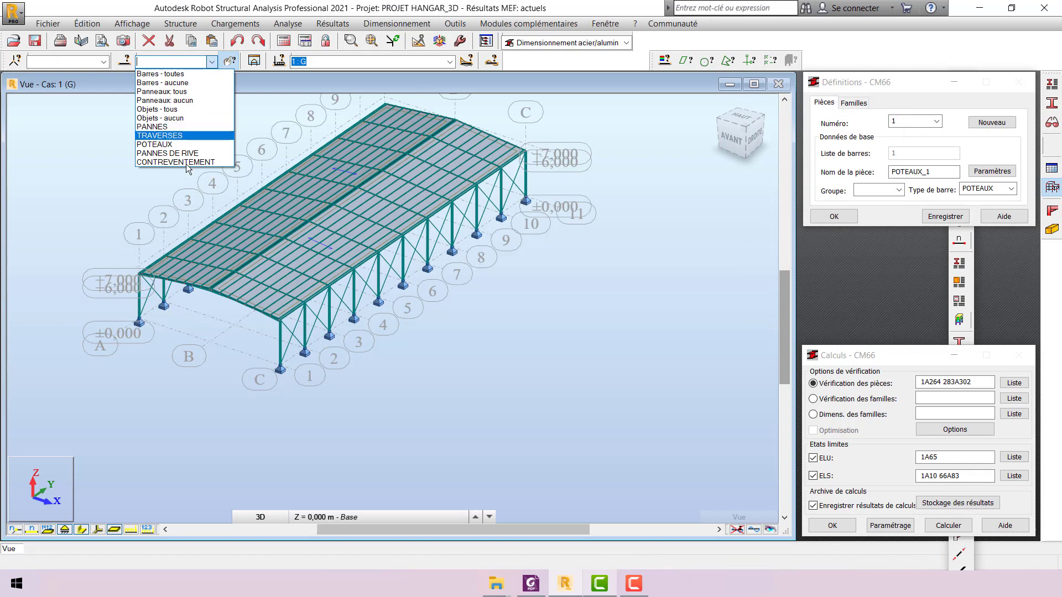
{"action": "left_click", "coordinate": [102, 172]}
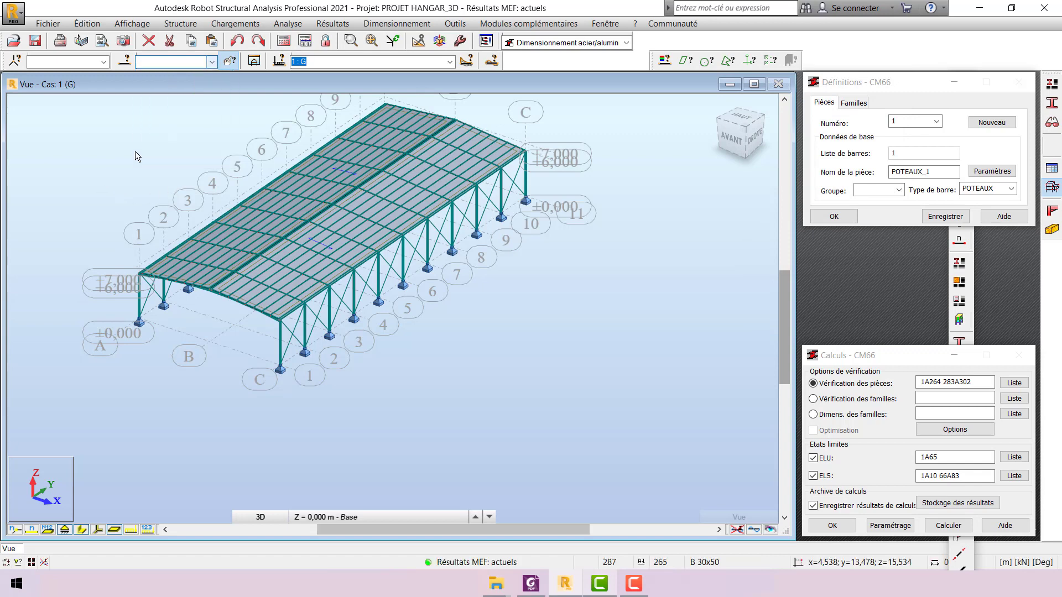
{"action": "left_click", "coordinate": [211, 62]}
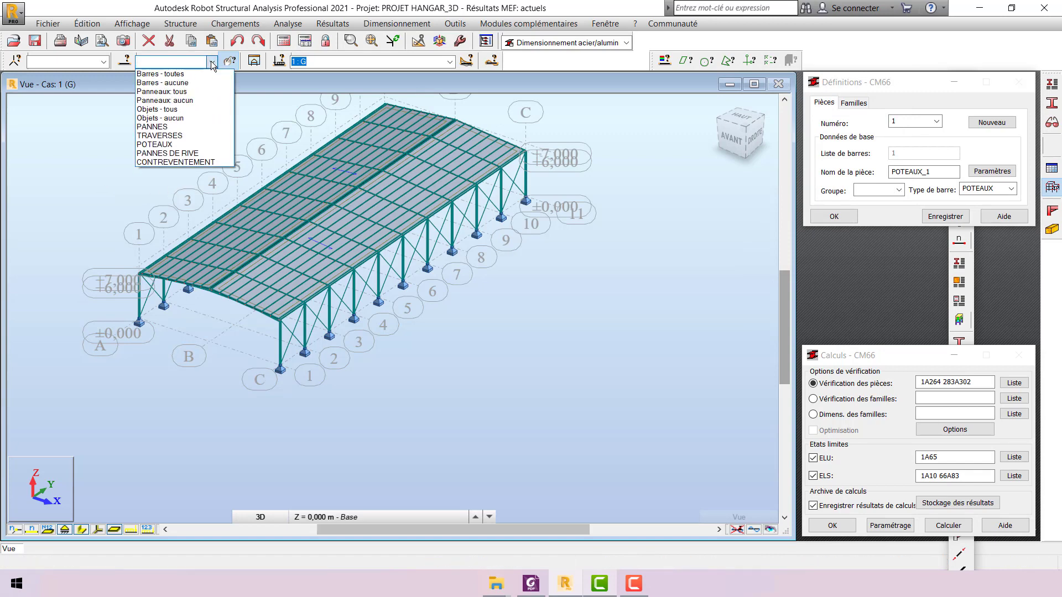
{"action": "left_click", "coordinate": [579, 285]}
{"action": "scroll", "coordinate": [544, 349], "scroll_direction": "down", "scroll_amount": 2}
{"action": "scroll", "coordinate": [257, 296], "scroll_direction": "up", "scroll_amount": 1}
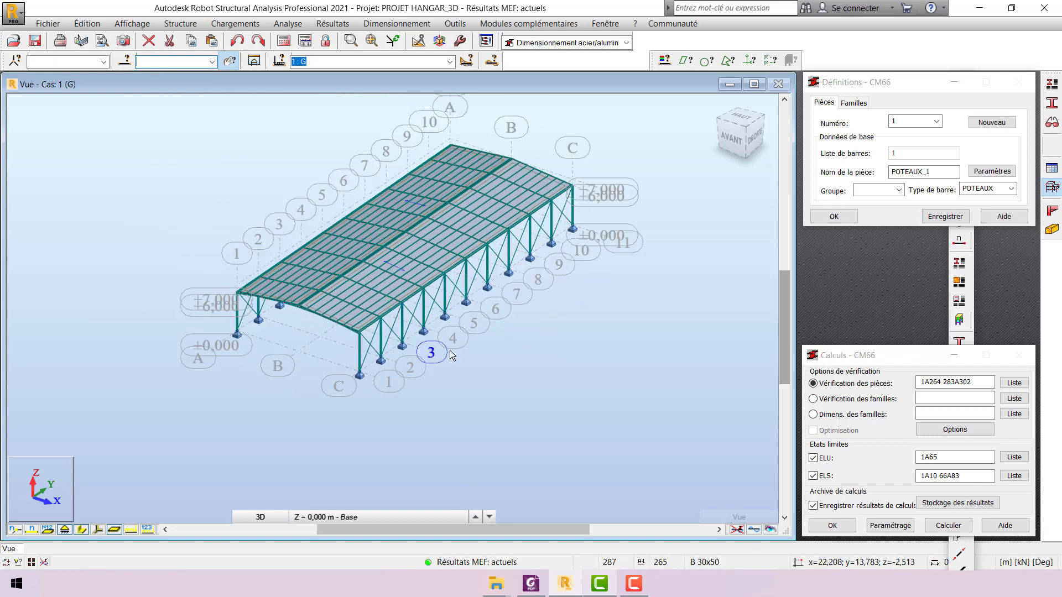
{"action": "scroll", "coordinate": [452, 355], "scroll_direction": "up", "scroll_amount": 2}
{"action": "scroll", "coordinate": [310, 389], "scroll_direction": "down", "scroll_amount": 2}
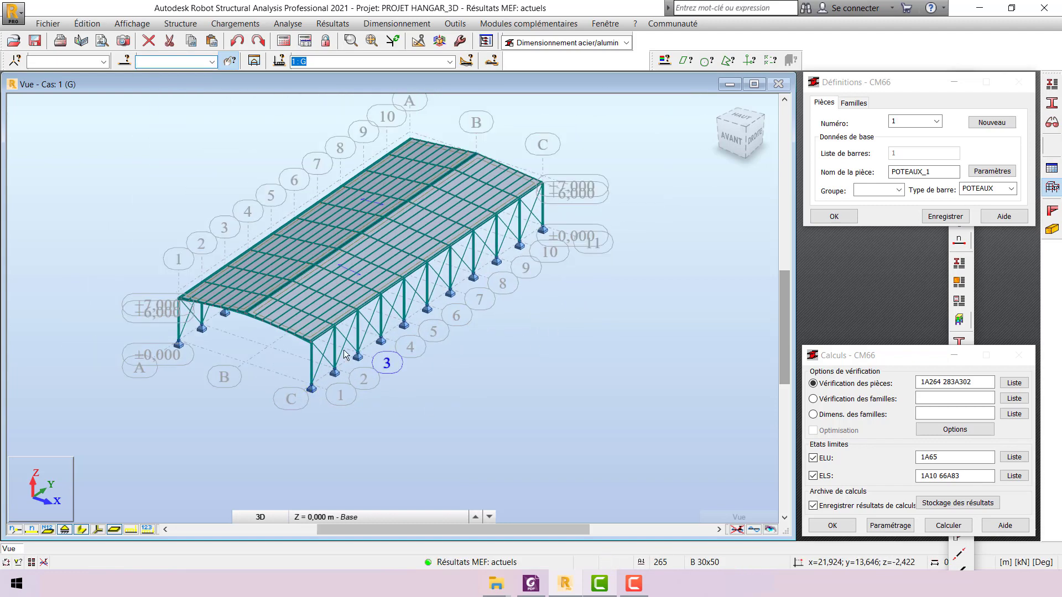
{"action": "scroll", "coordinate": [351, 372], "scroll_direction": "up", "scroll_amount": 1}
{"action": "scroll", "coordinate": [453, 350], "scroll_direction": "up", "scroll_amount": 2}
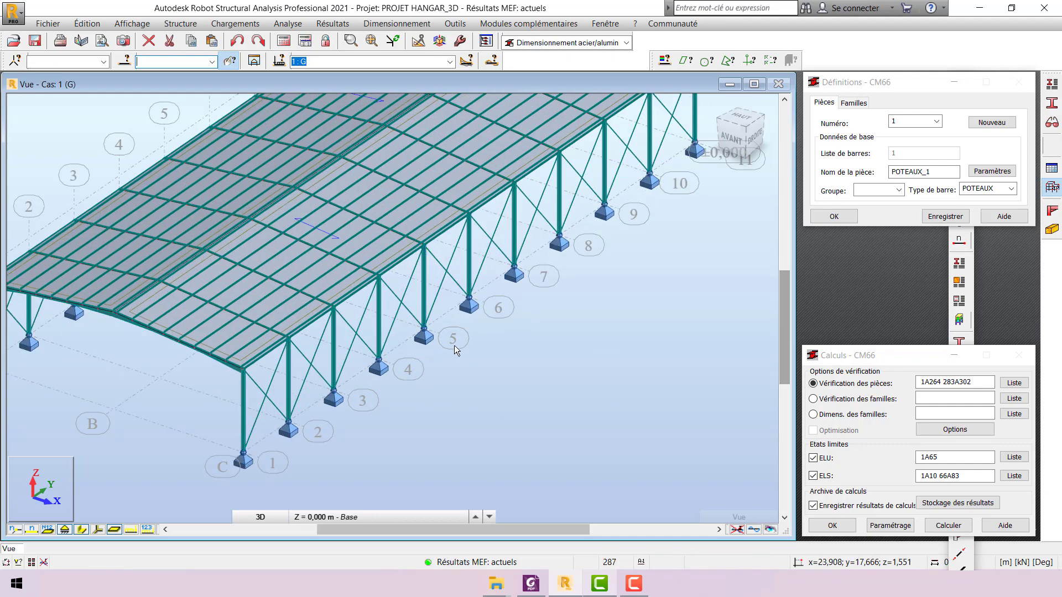
{"action": "scroll", "coordinate": [454, 345], "scroll_direction": "down", "scroll_amount": 3}
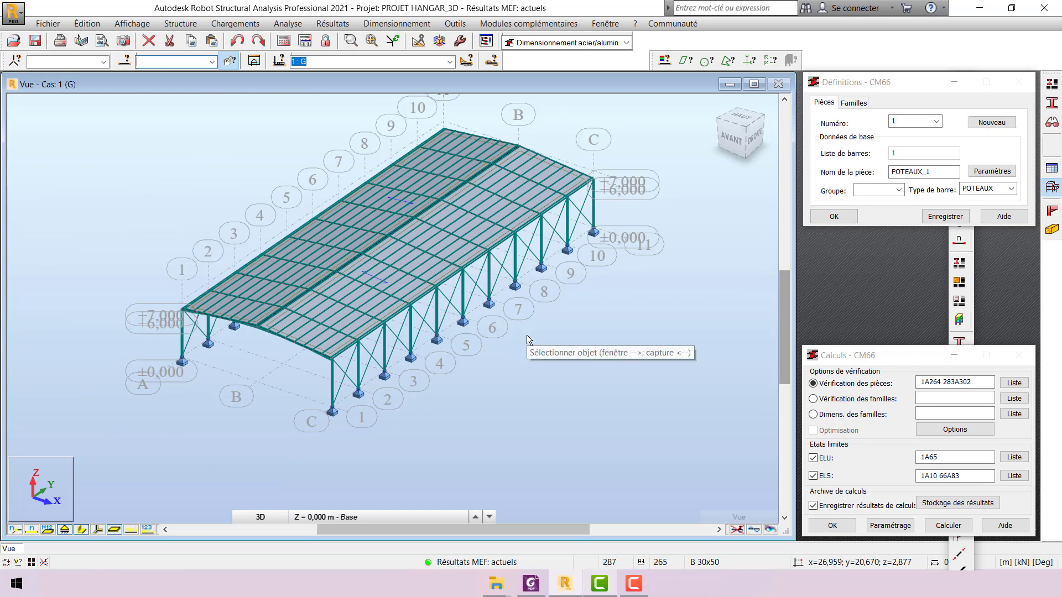
{"action": "scroll", "coordinate": [342, 341], "scroll_direction": "up", "scroll_amount": 1}
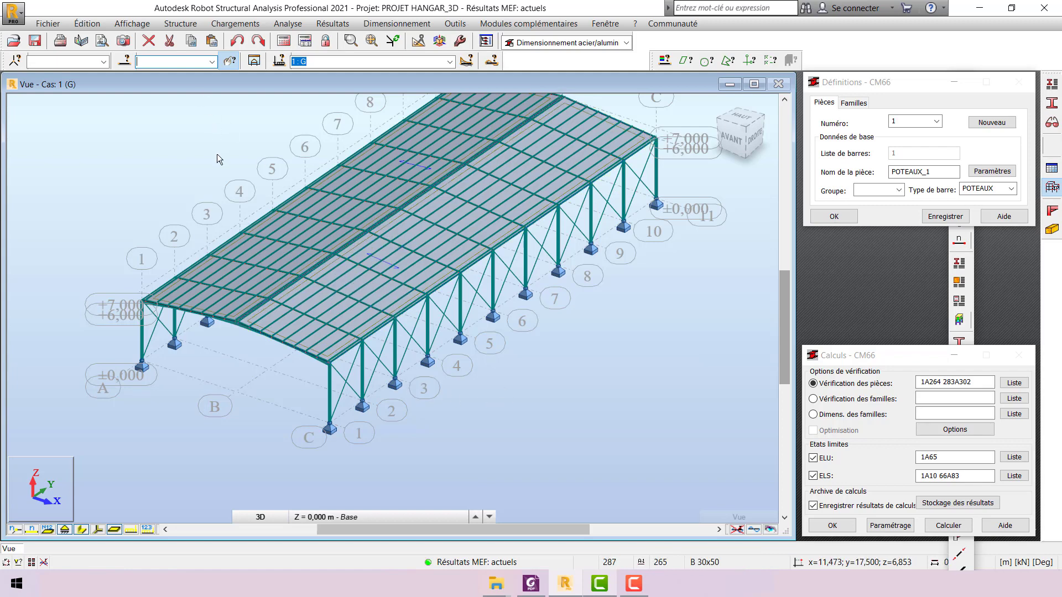
Turn on the "Types de barre - légende par couleurs" bar display attribute in the 3D view
{"action": "left_click", "coordinate": [143, 24]}
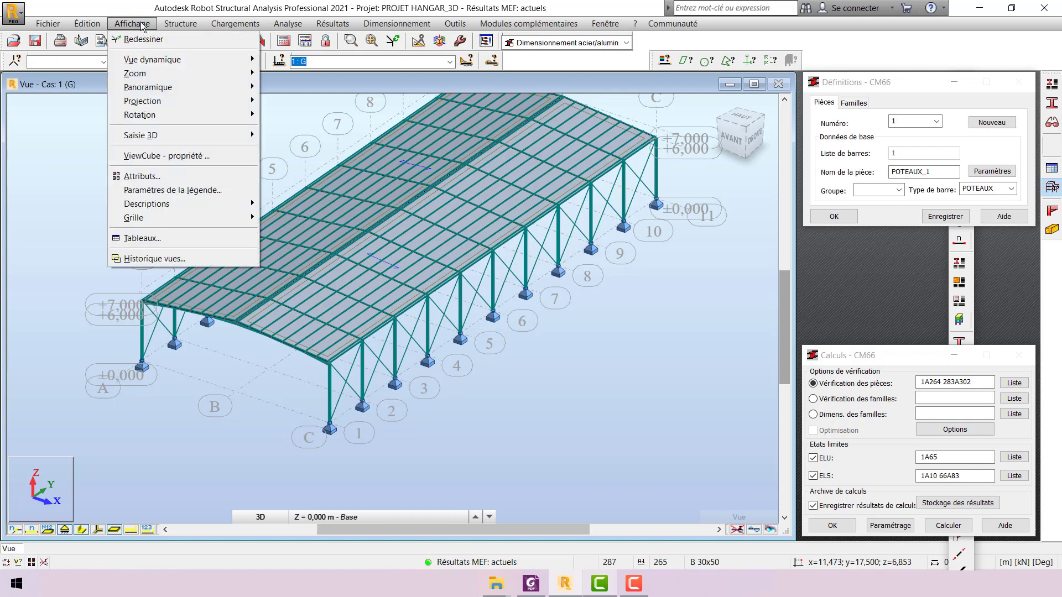
{"action": "left_click", "coordinate": [178, 177]}
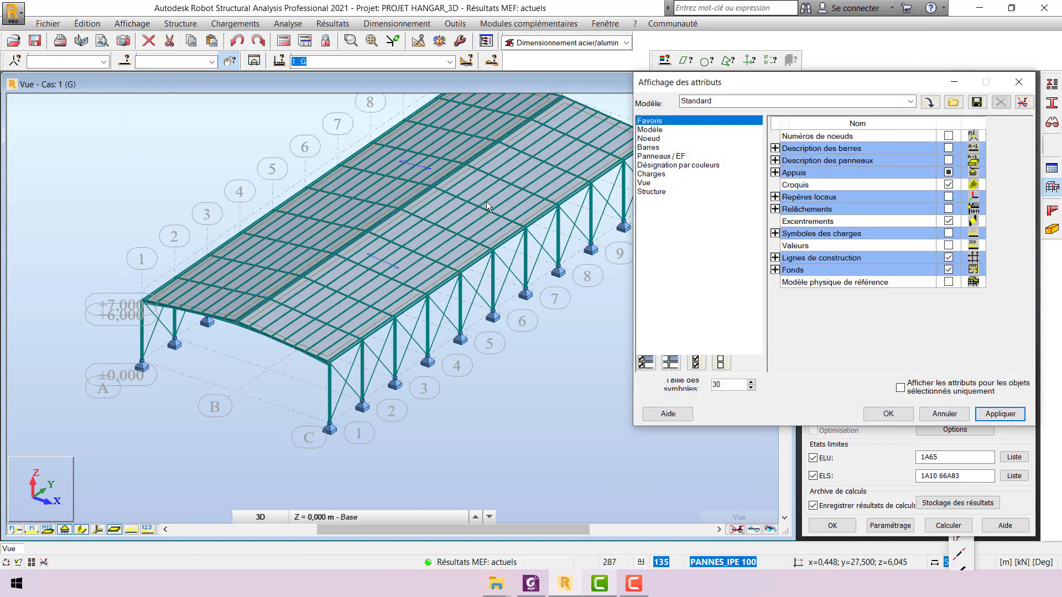
{"action": "left_click_drag", "start_coordinate": [630, 83], "coordinate": [515, 69]}
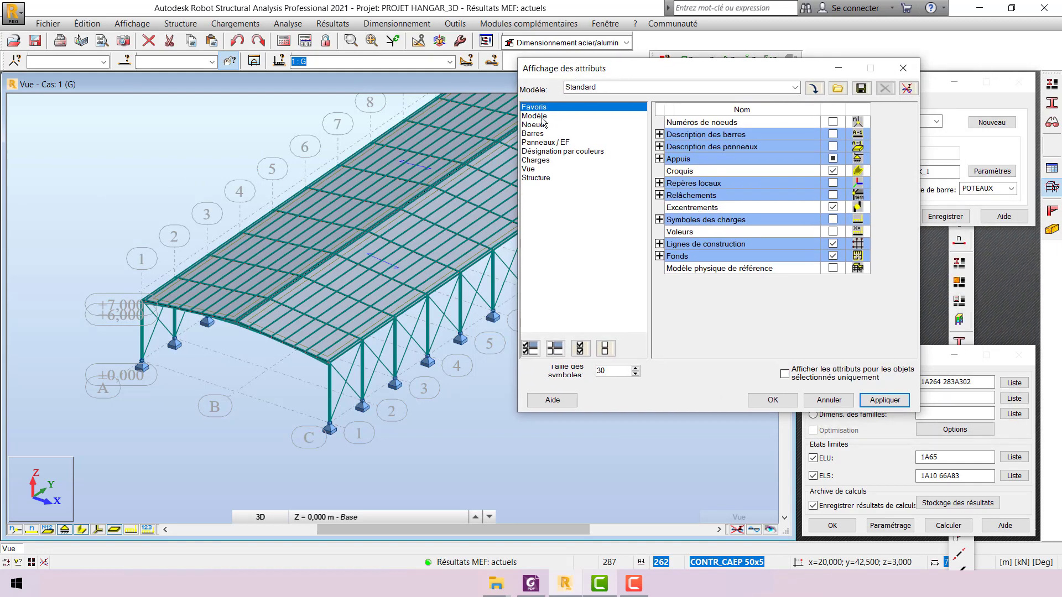
{"action": "left_click", "coordinate": [535, 133]}
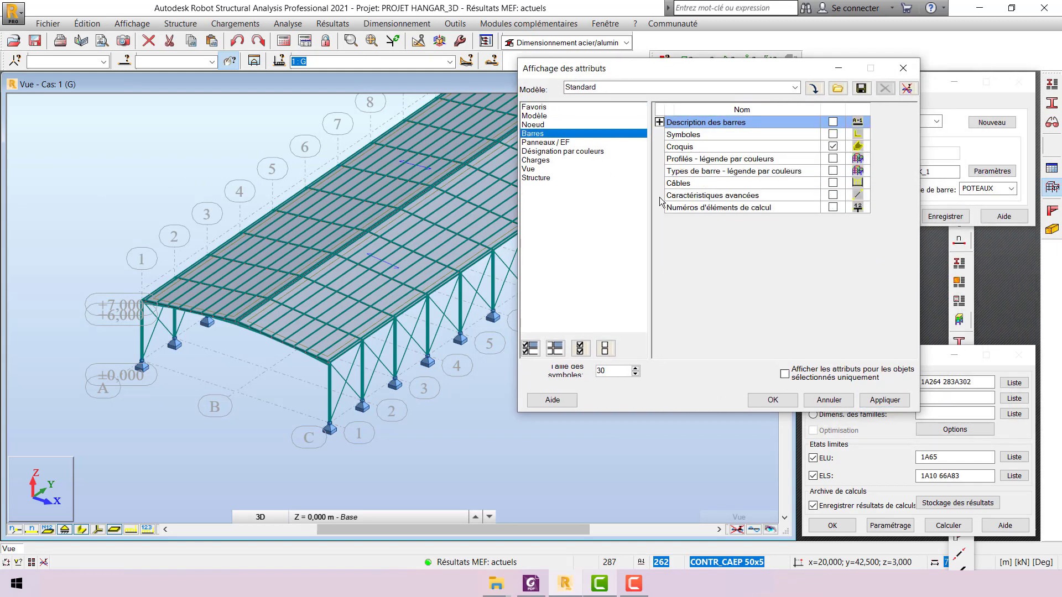
{"action": "left_click", "coordinate": [833, 172]}
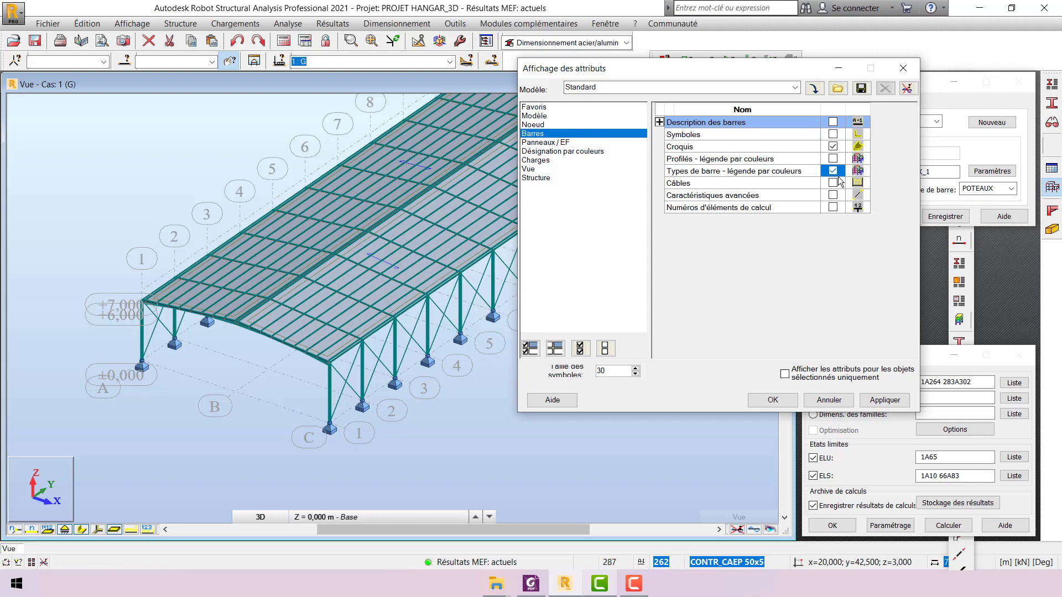
{"action": "left_click", "coordinate": [884, 400]}
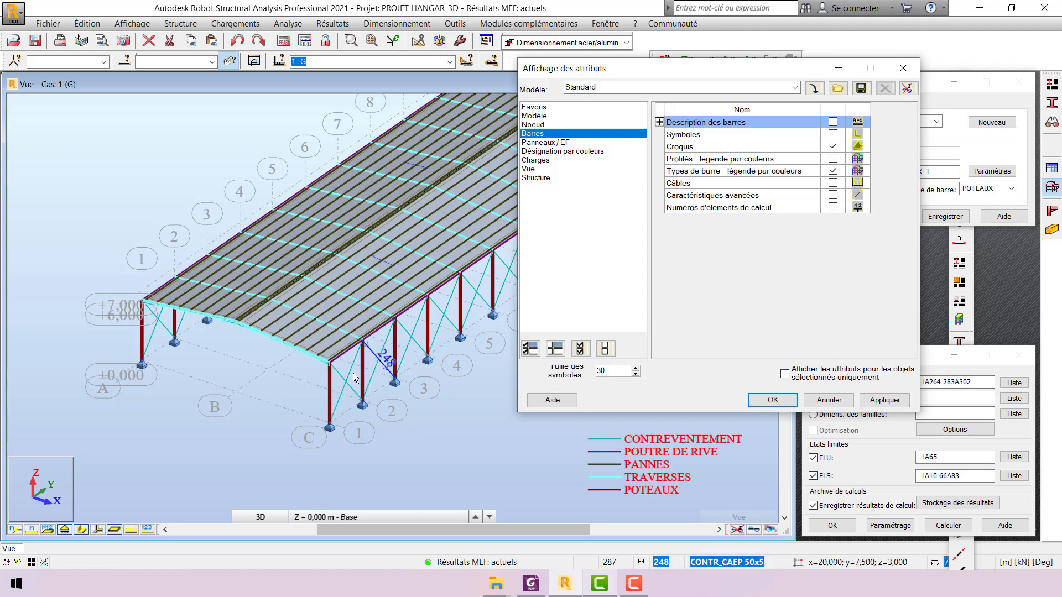
Examine the hangar's bars up close and overall, comparing their colours with the member type legend
{"action": "scroll", "coordinate": [352, 372], "scroll_direction": "up", "scroll_amount": 5}
{"action": "scroll", "coordinate": [144, 403], "scroll_direction": "down", "scroll_amount": 4}
{"action": "scroll", "coordinate": [172, 343], "scroll_direction": "up", "scroll_amount": 4}
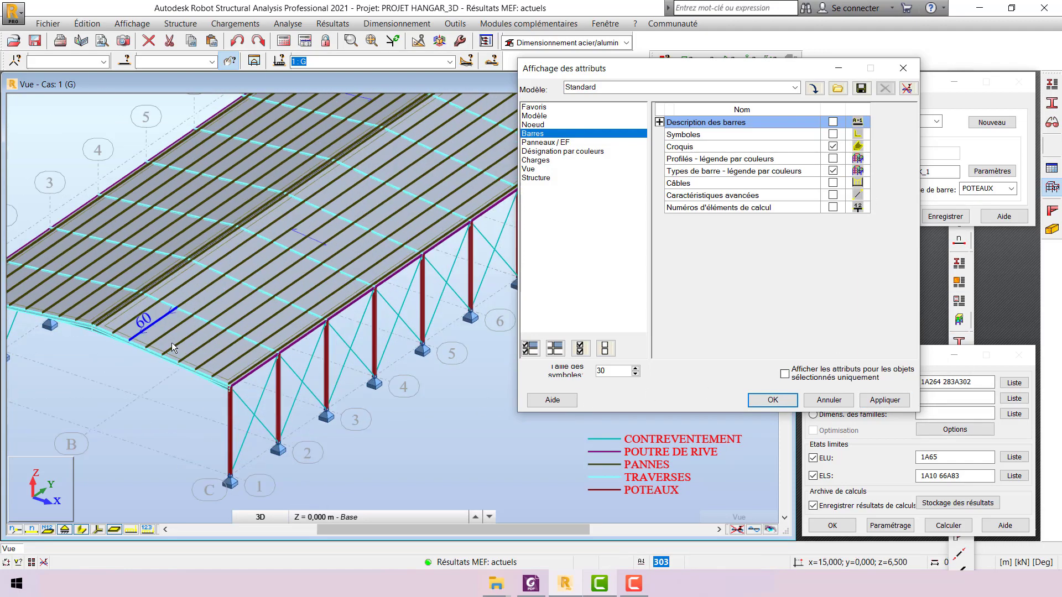
{"action": "scroll", "coordinate": [279, 344], "scroll_direction": "up", "scroll_amount": 3}
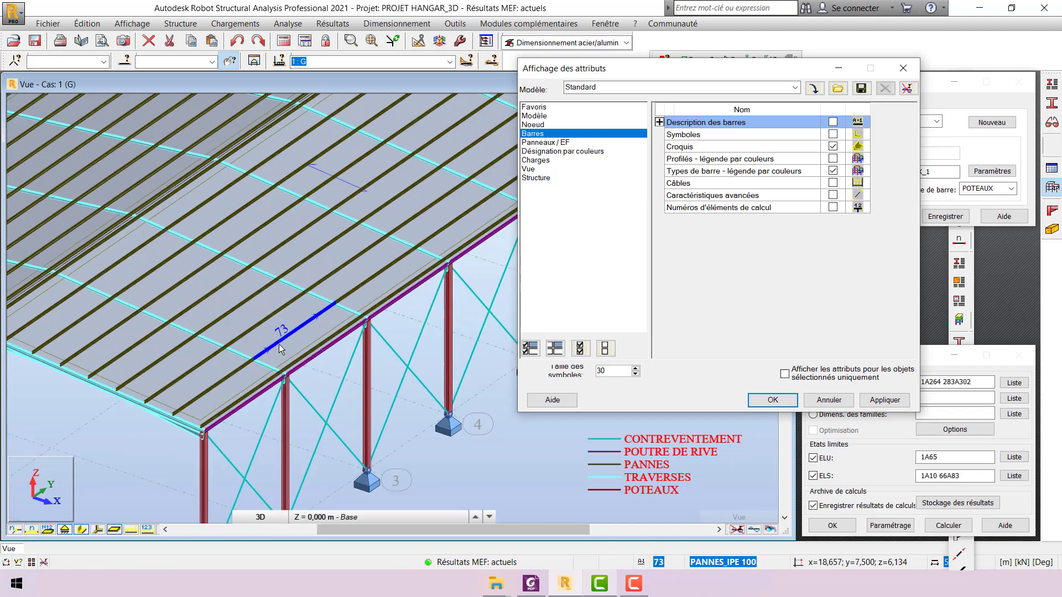
{"action": "scroll", "coordinate": [216, 320], "scroll_direction": "up", "scroll_amount": 2}
{"action": "scroll", "coordinate": [304, 279], "scroll_direction": "up", "scroll_amount": 4}
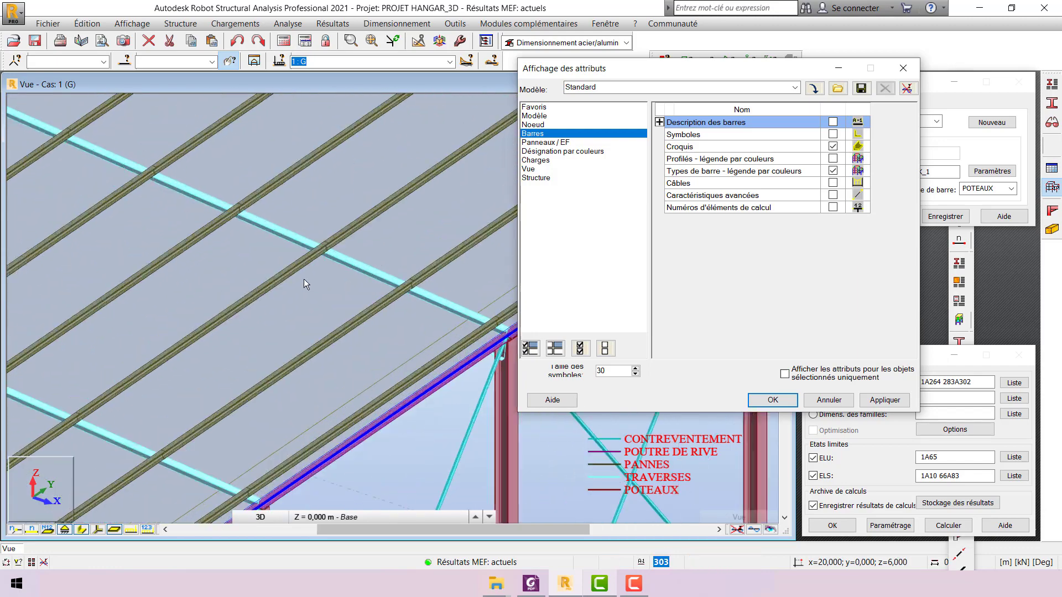
{"action": "scroll", "coordinate": [213, 320], "scroll_direction": "down", "scroll_amount": 5}
{"action": "scroll", "coordinate": [300, 257], "scroll_direction": "down", "scroll_amount": 3}
{"action": "scroll", "coordinate": [397, 289], "scroll_direction": "down", "scroll_amount": 5}
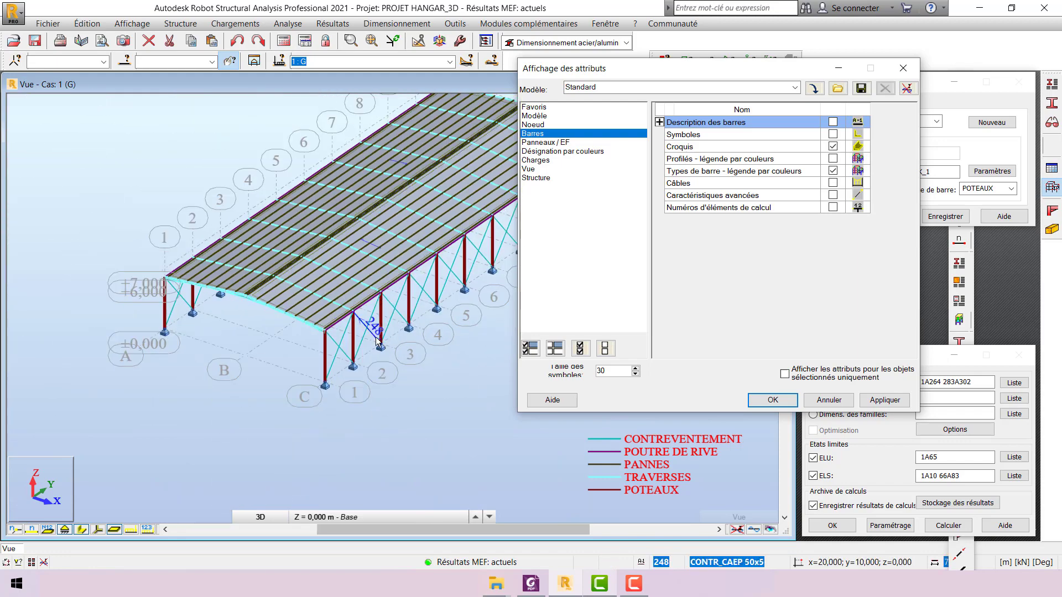
{"action": "scroll", "coordinate": [368, 346], "scroll_direction": "up", "scroll_amount": 2}
{"action": "scroll", "coordinate": [365, 343], "scroll_direction": "up", "scroll_amount": 1}
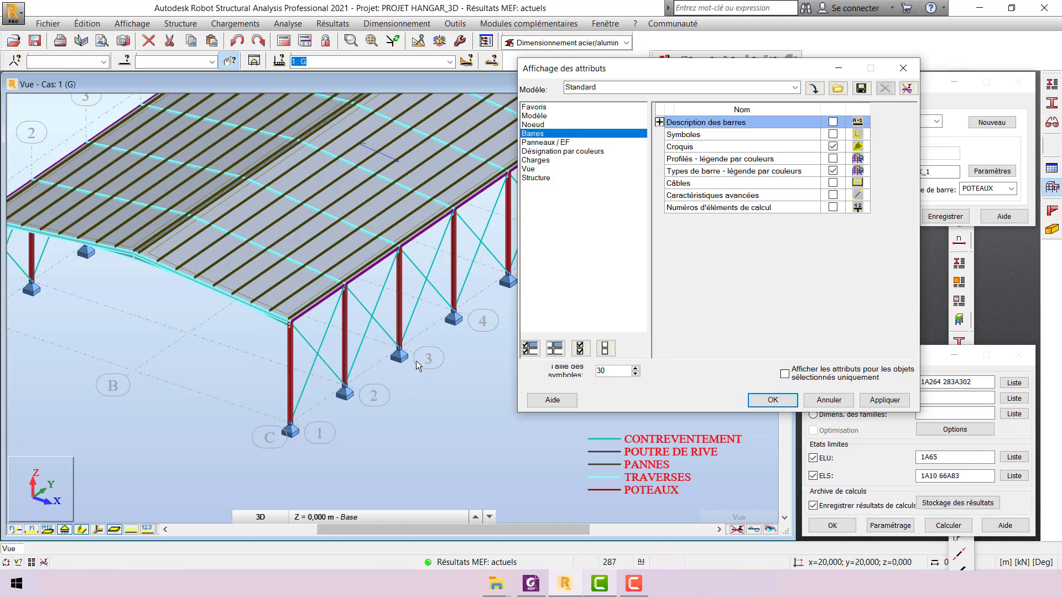
{"action": "scroll", "coordinate": [387, 354], "scroll_direction": "down", "scroll_amount": 1}
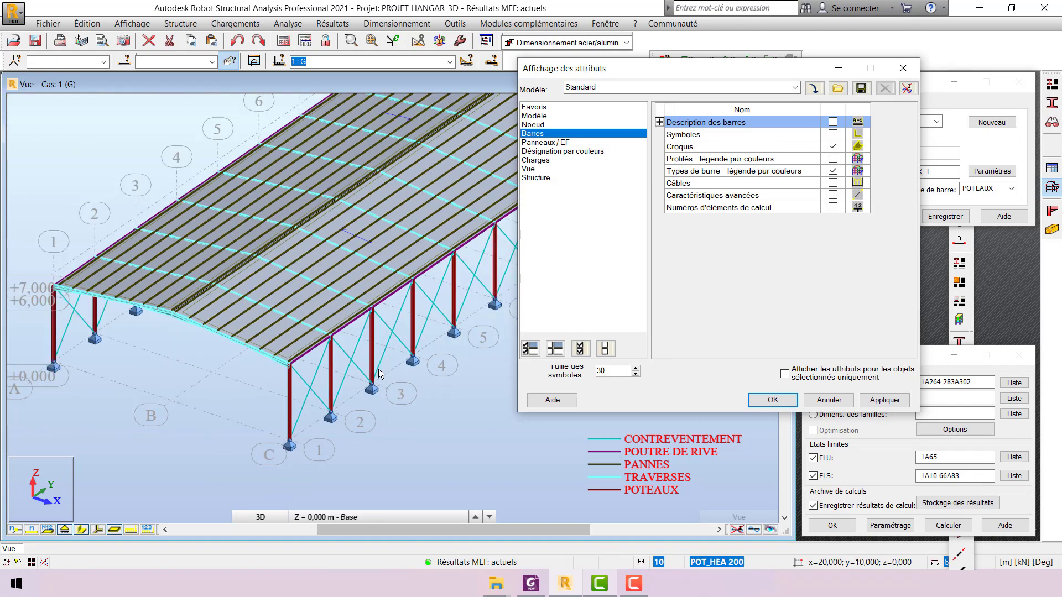
{"action": "scroll", "coordinate": [190, 376], "scroll_direction": "down", "scroll_amount": 1}
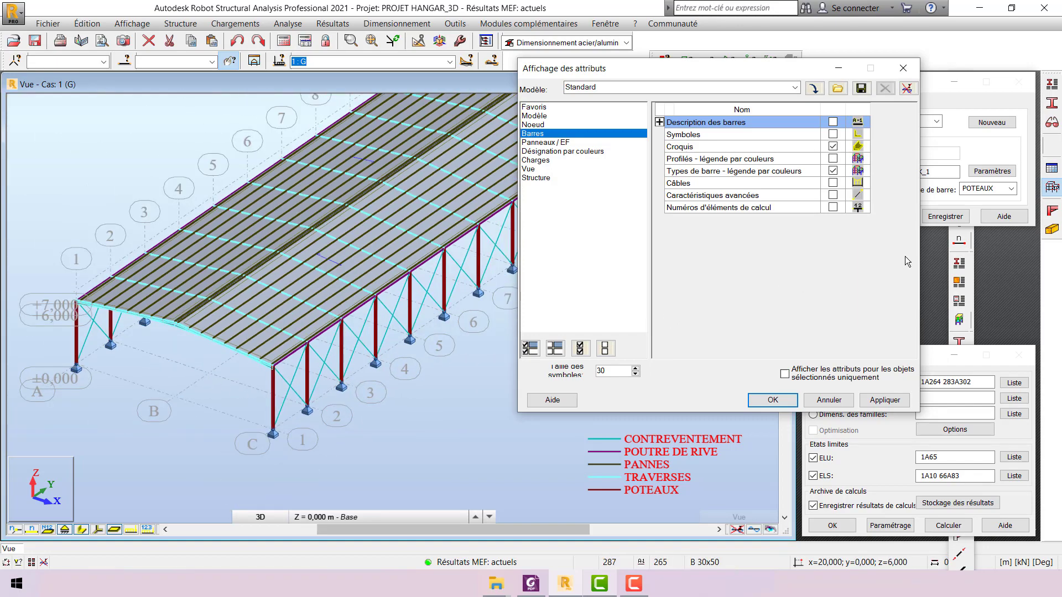
Turn off the "Types de barre - légende par couleurs" attribute and close the display attributes window
{"action": "left_click", "coordinate": [833, 170]}
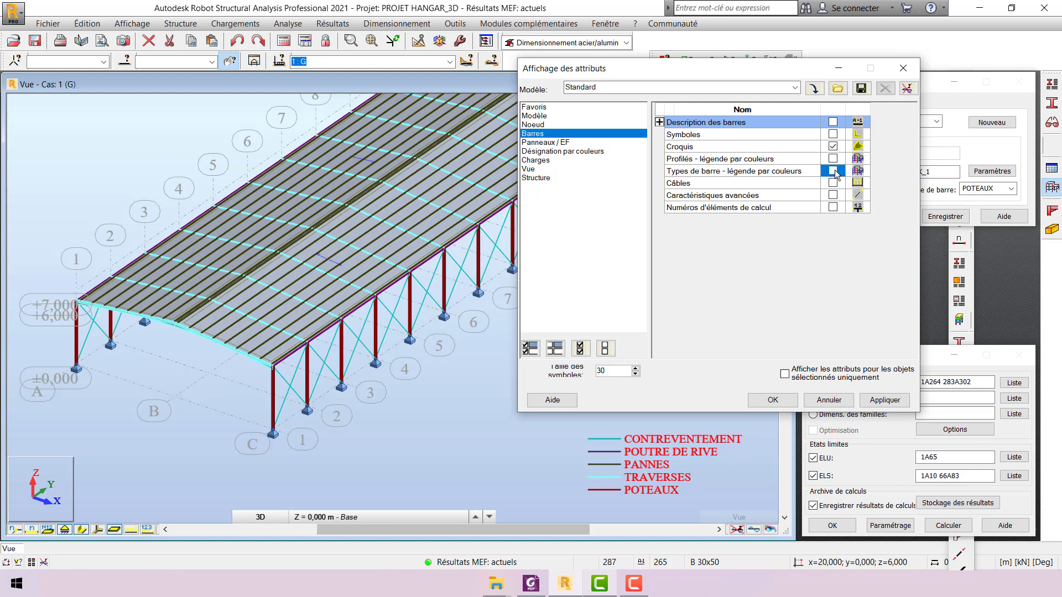
{"action": "left_click", "coordinate": [879, 399]}
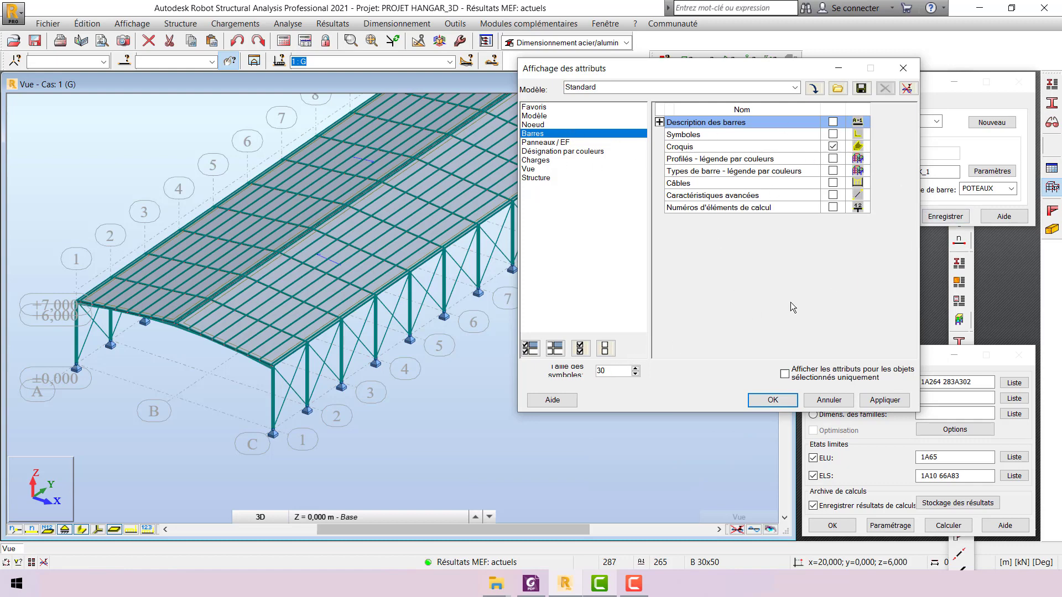
{"action": "left_click", "coordinate": [772, 400]}
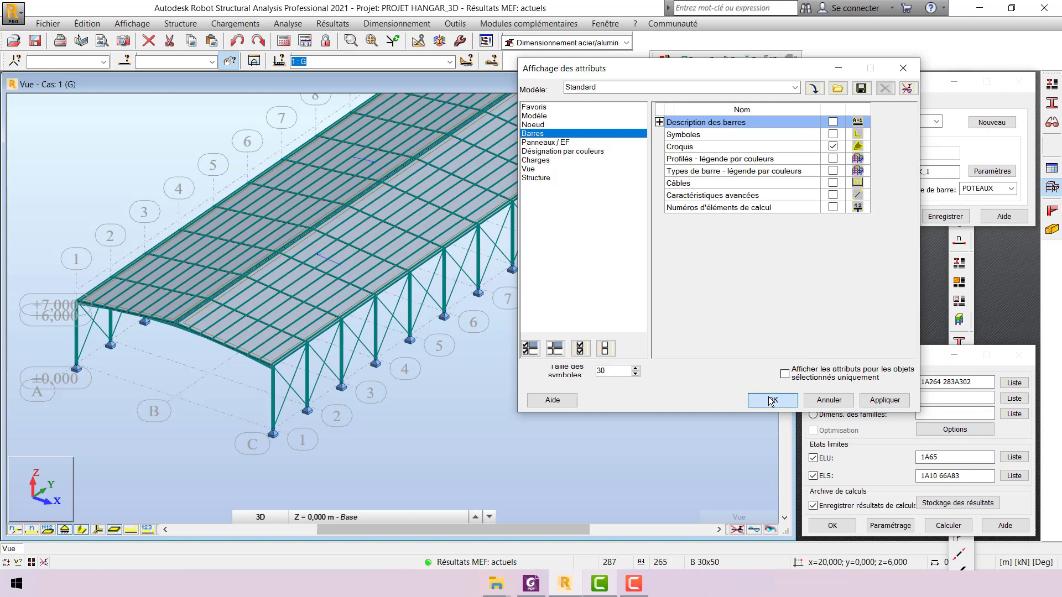